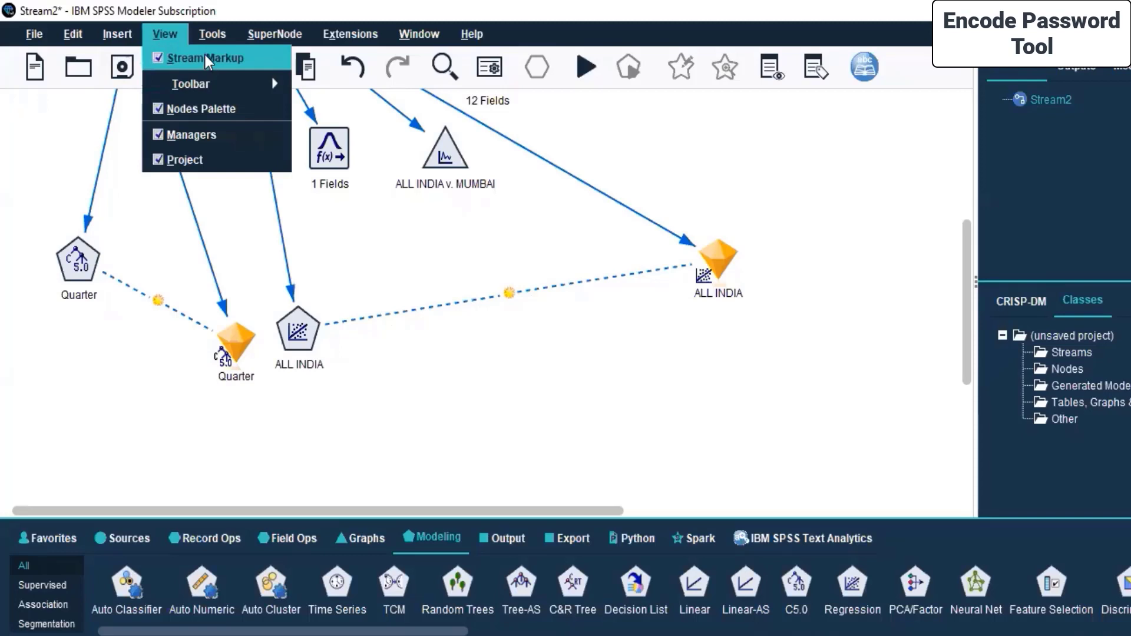
# Hide the Nodes Palette and display it again.
pyautogui.click(156, 106)
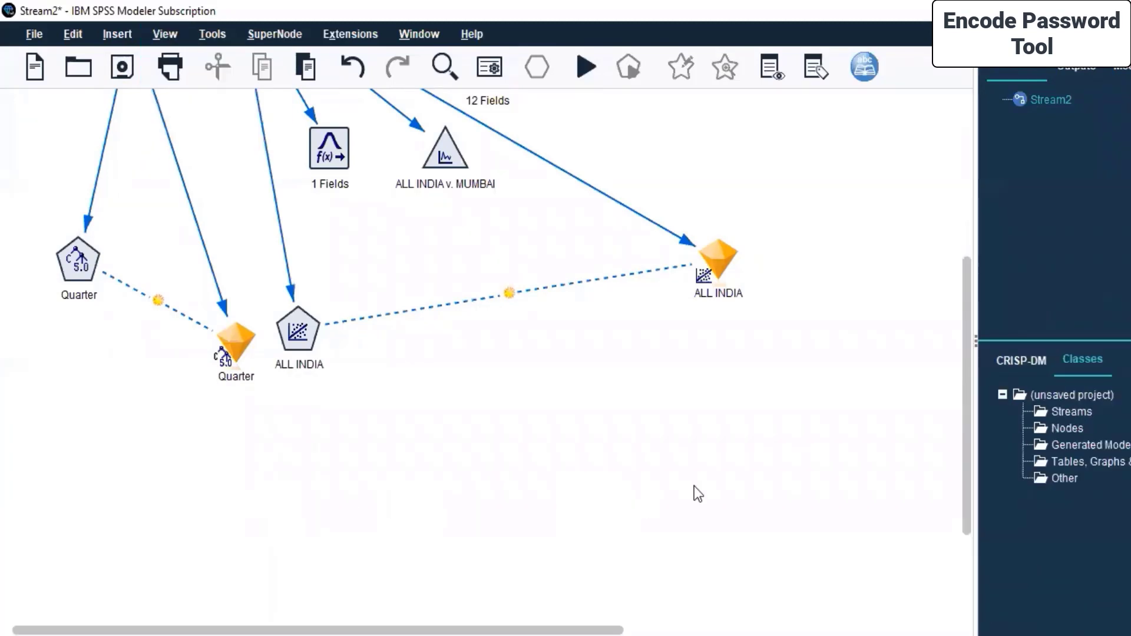
pyautogui.click(158, 40)
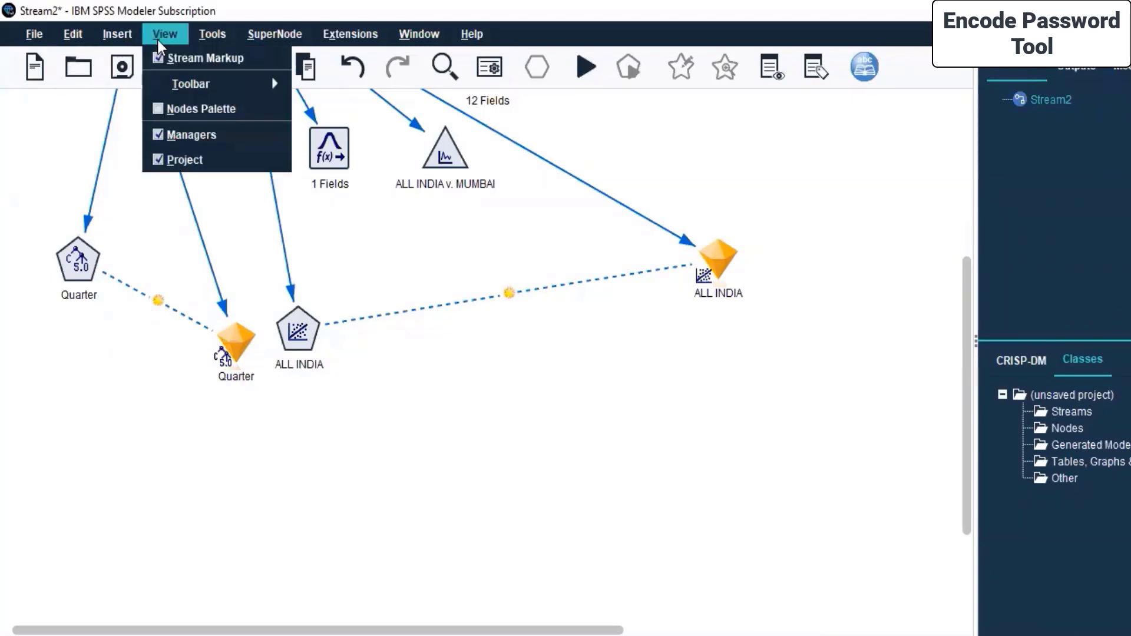
pyautogui.click(157, 109)
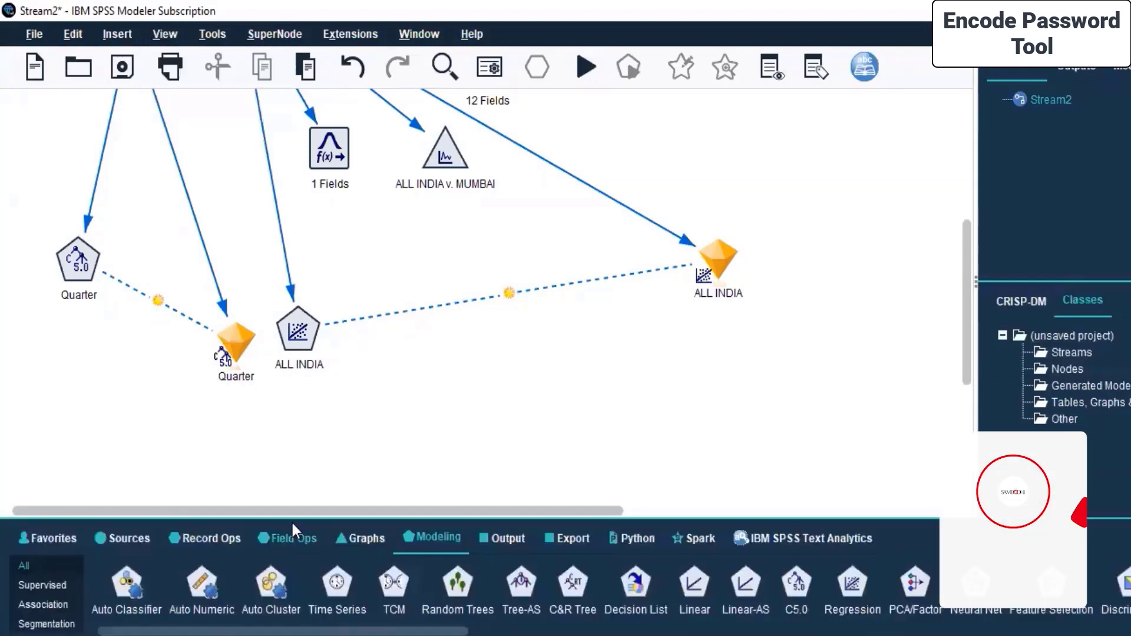
# Turn off Stream Markup for the stream canvas and turn it back on.
pyautogui.click(159, 30)
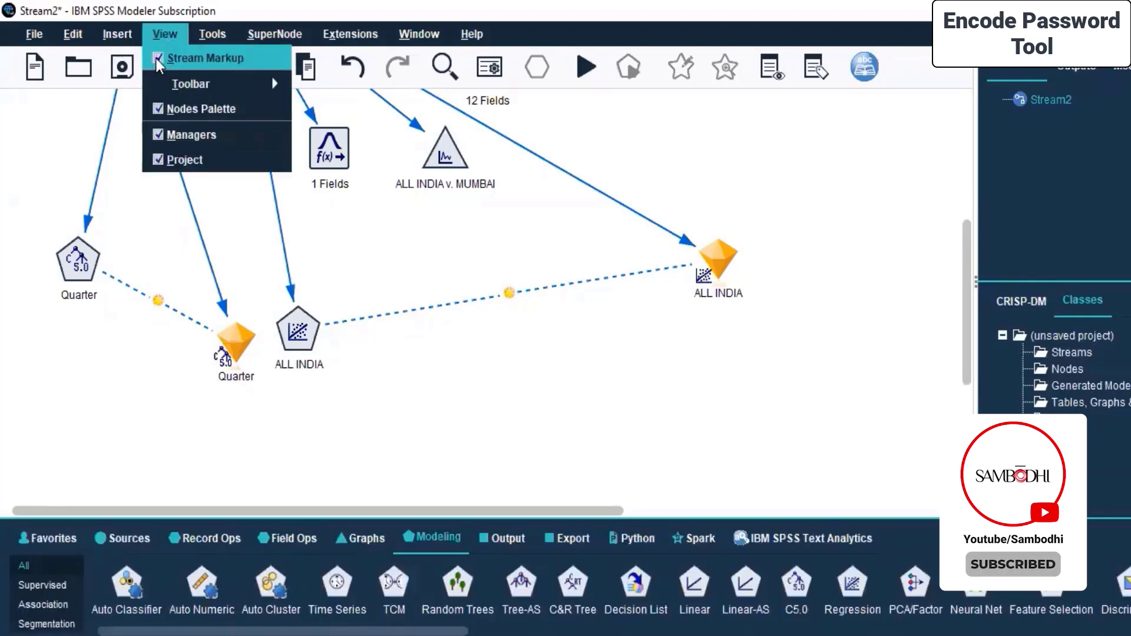
pyautogui.click(156, 59)
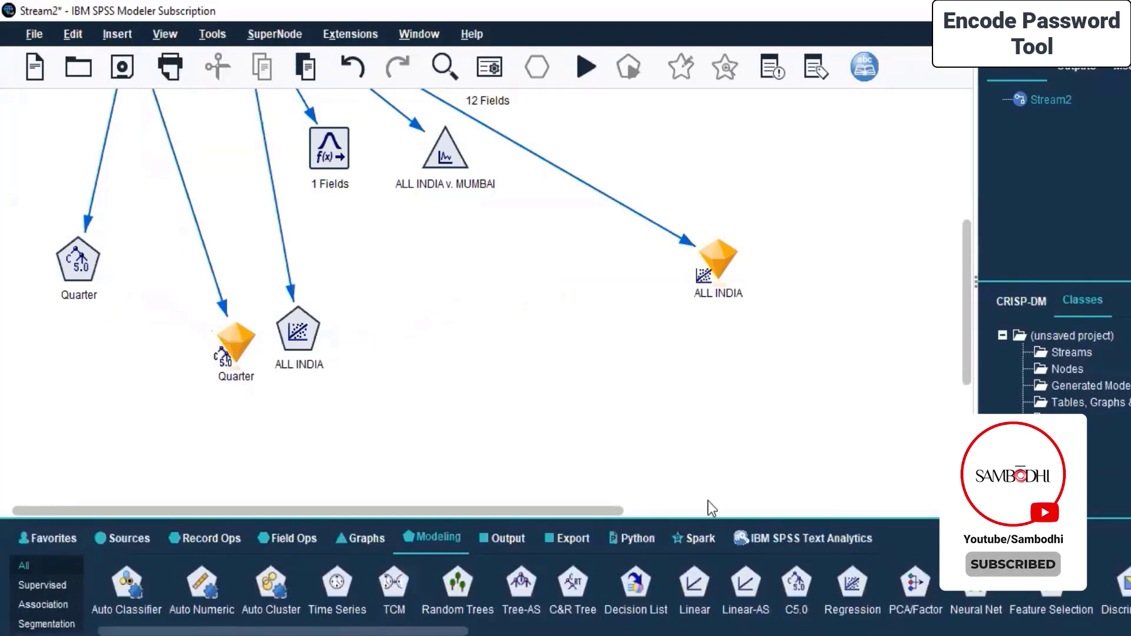
pyautogui.click(166, 33)
pyautogui.click(159, 58)
# Hide the Managers pane and display it again.
pyautogui.click(161, 31)
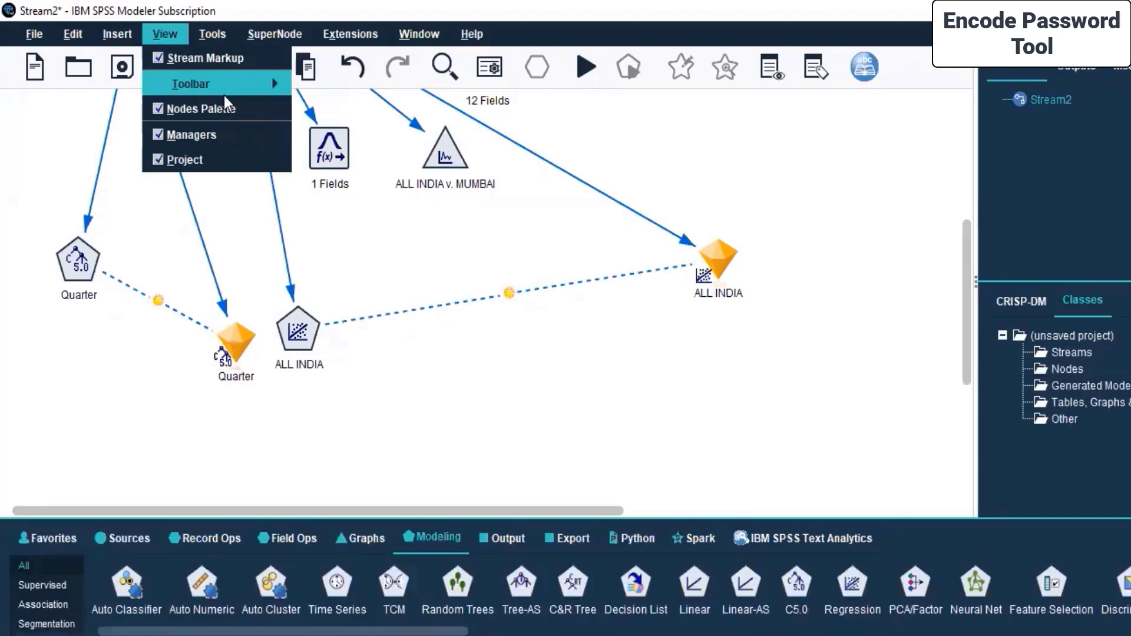
pyautogui.moveTo(187, 31)
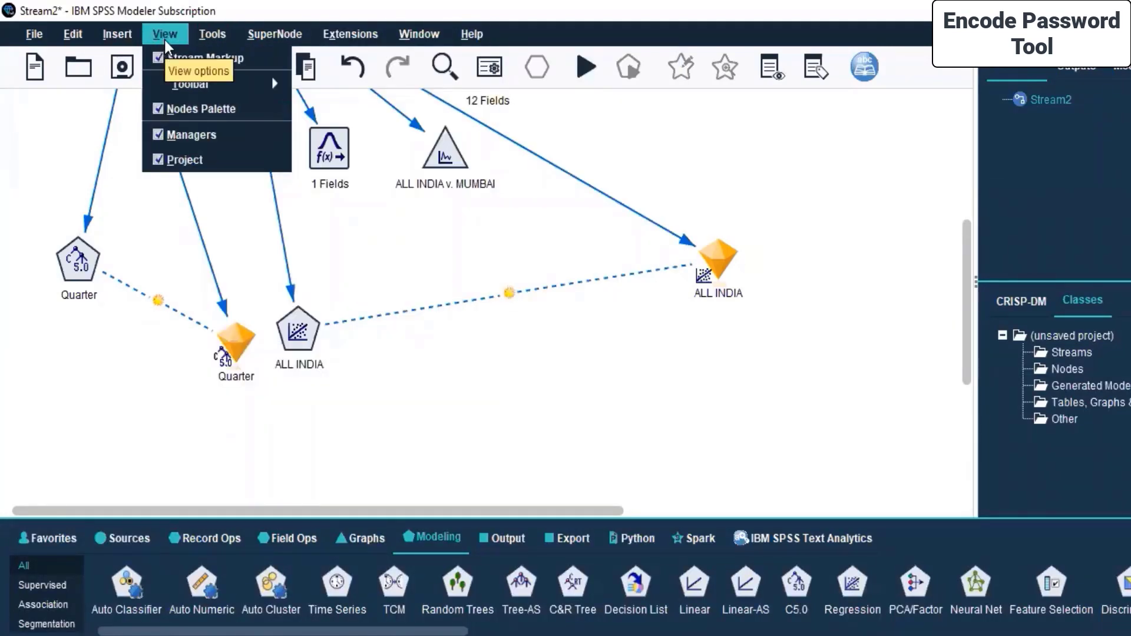
pyautogui.click(155, 140)
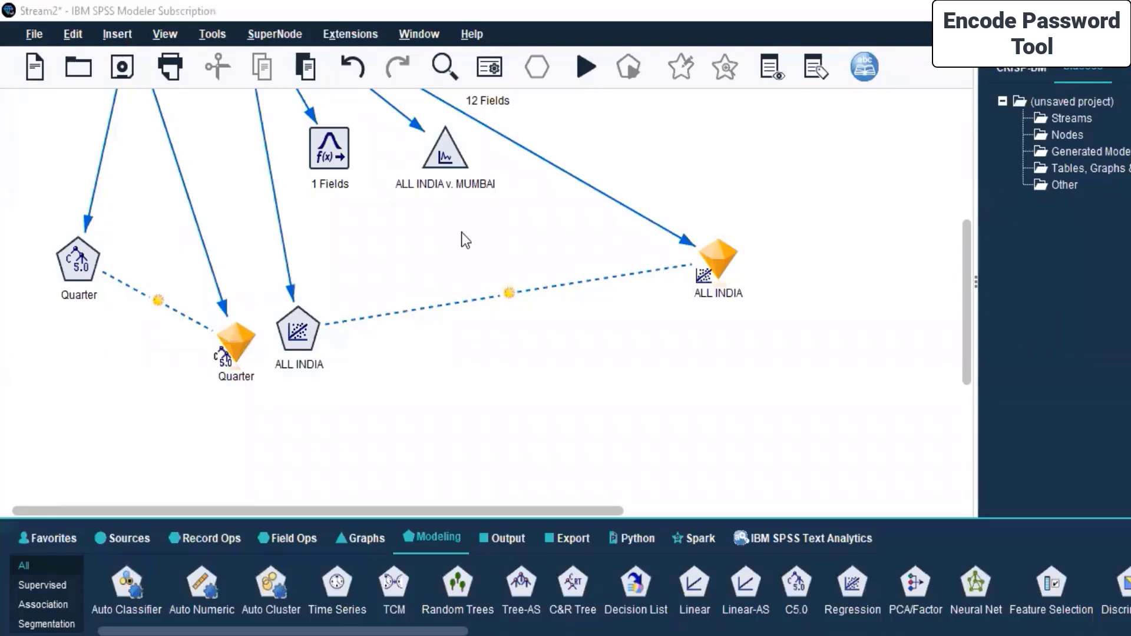
pyautogui.click(166, 34)
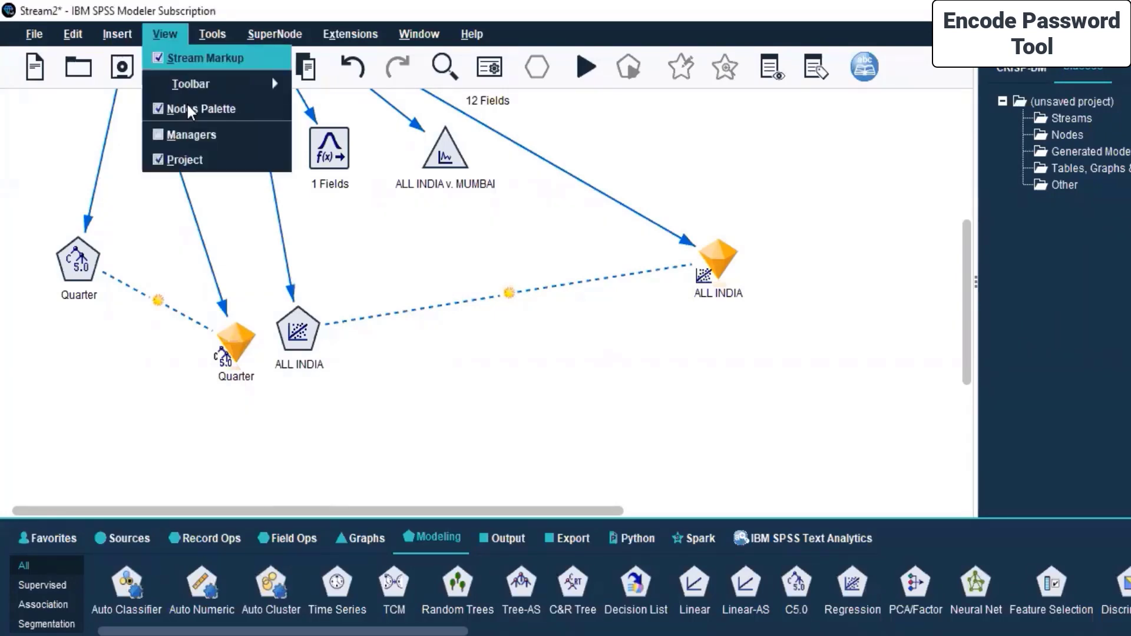
pyautogui.click(159, 136)
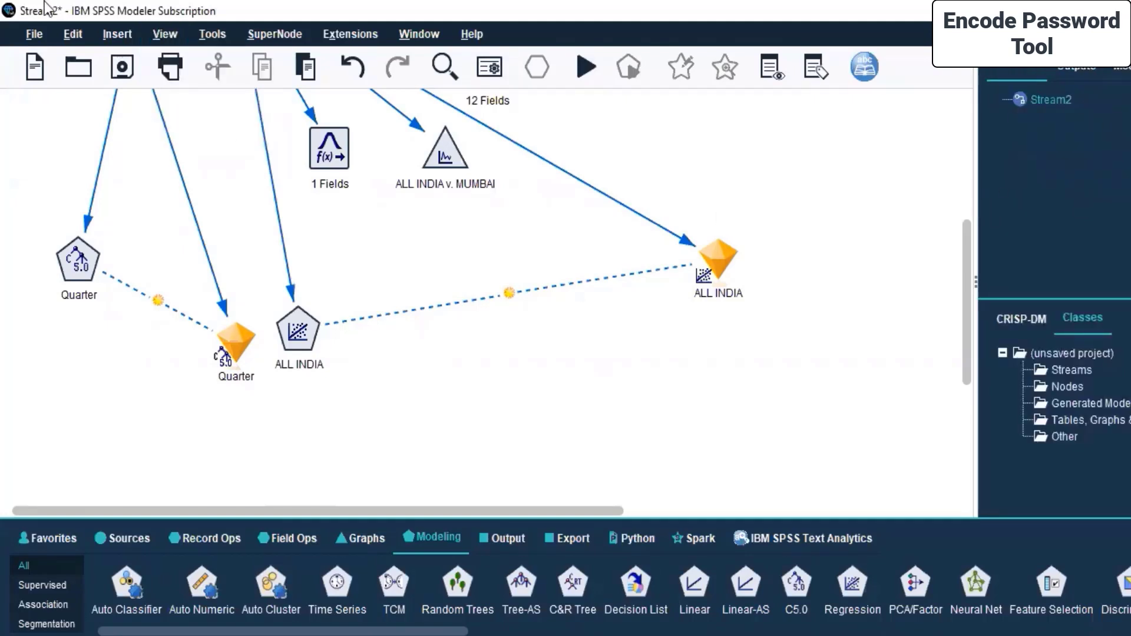
# Hide the Project pane and display it again.
pyautogui.click(167, 36)
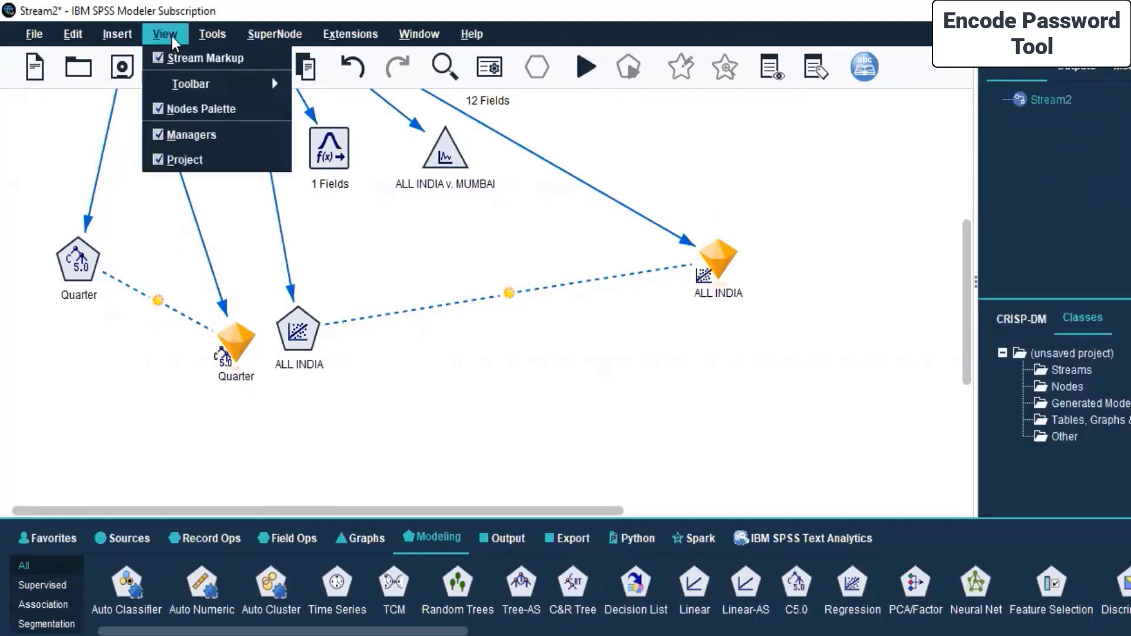
pyautogui.click(155, 160)
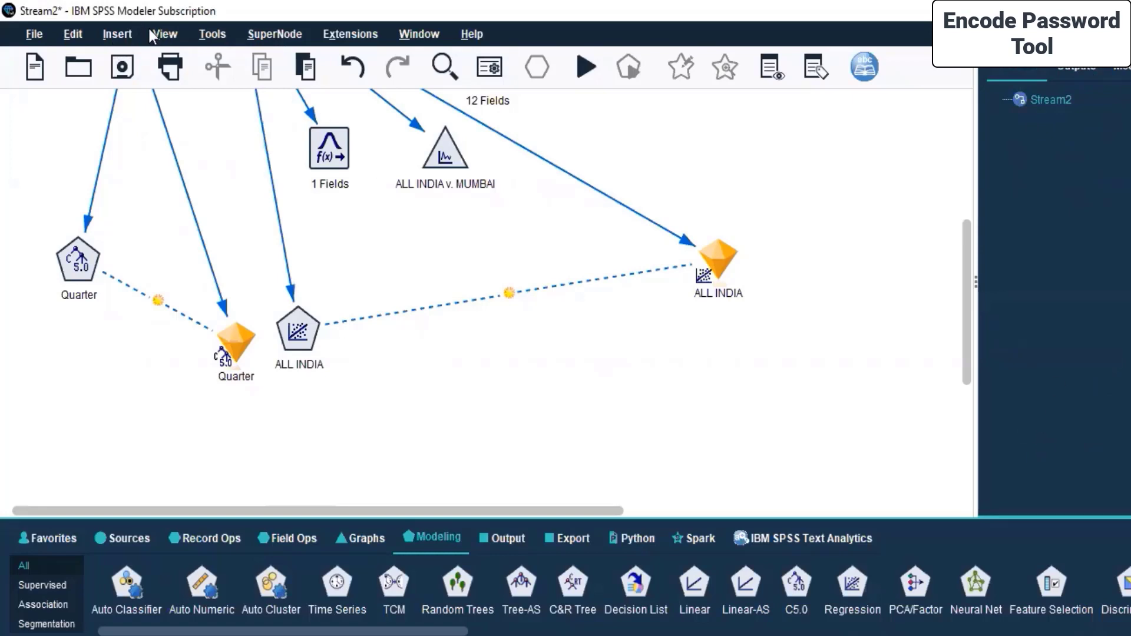
pyautogui.click(161, 34)
pyautogui.click(161, 158)
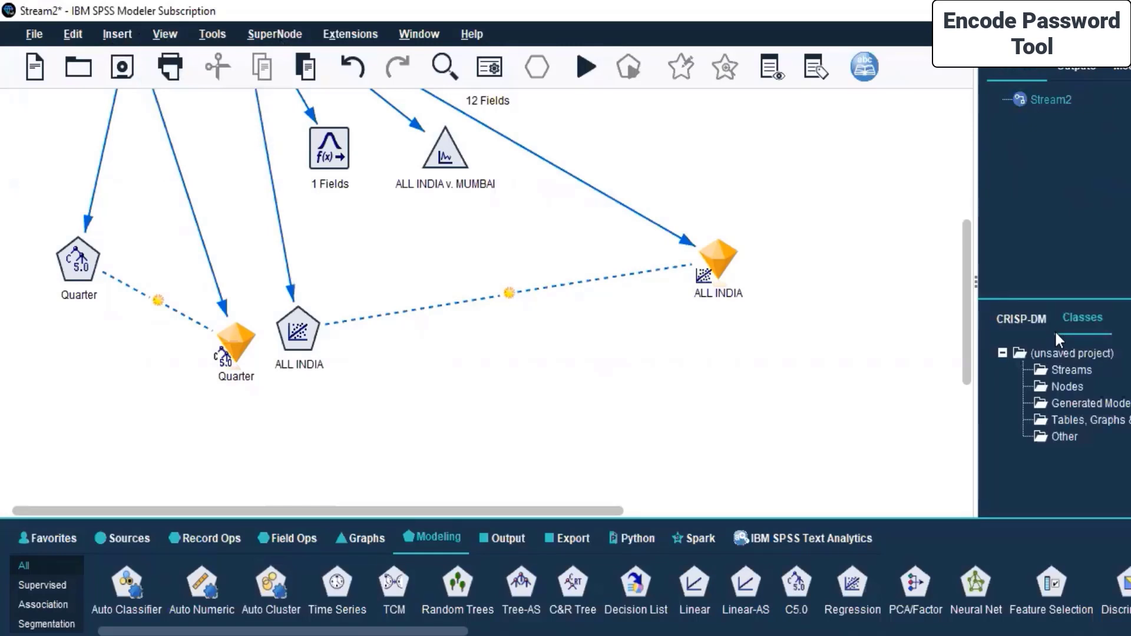
# Hide the main toolbar above the stream canvas.
pyautogui.click(158, 33)
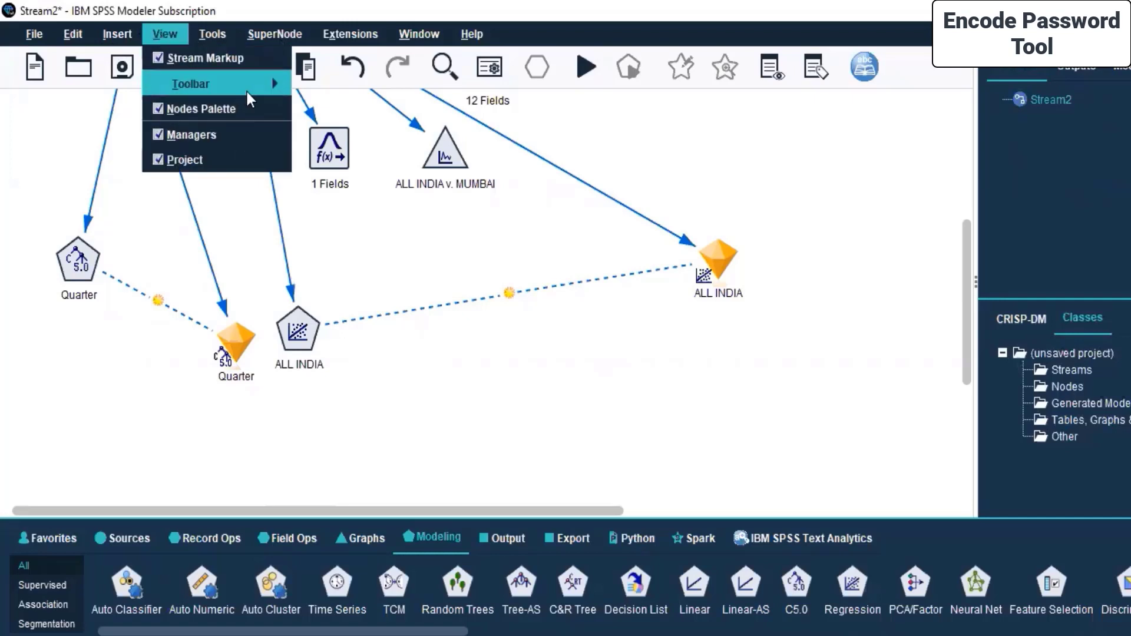
pyautogui.moveTo(246, 89)
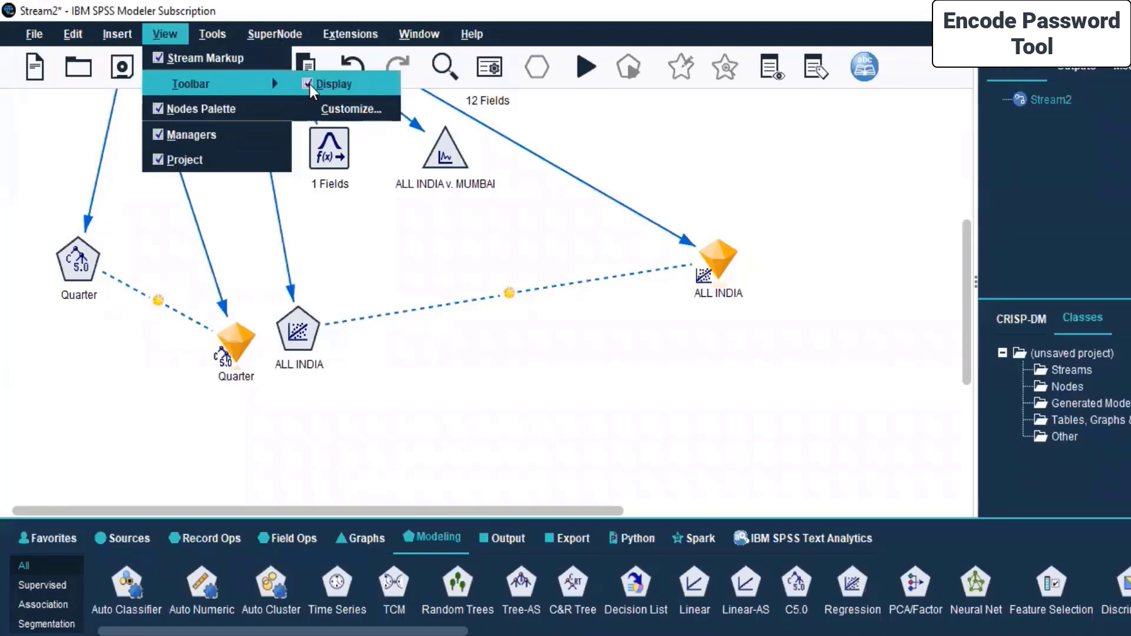
pyautogui.click(309, 84)
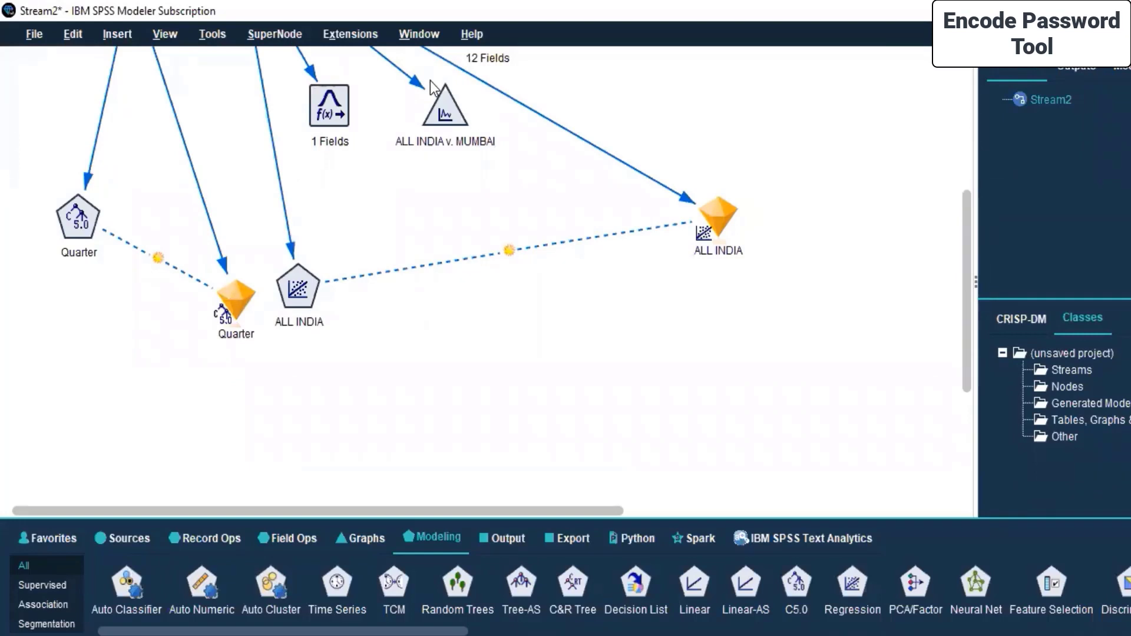
# Review the toolbar customization options and accept them with Show ToolTips and Large Buttons enabled.
pyautogui.click(167, 33)
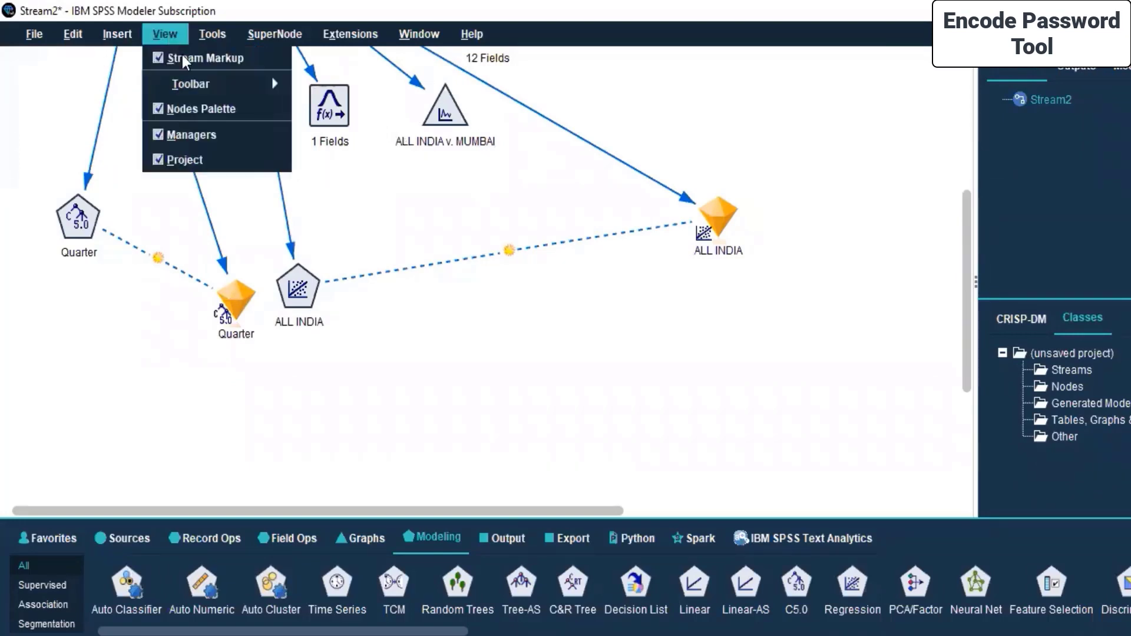
pyautogui.moveTo(203, 84)
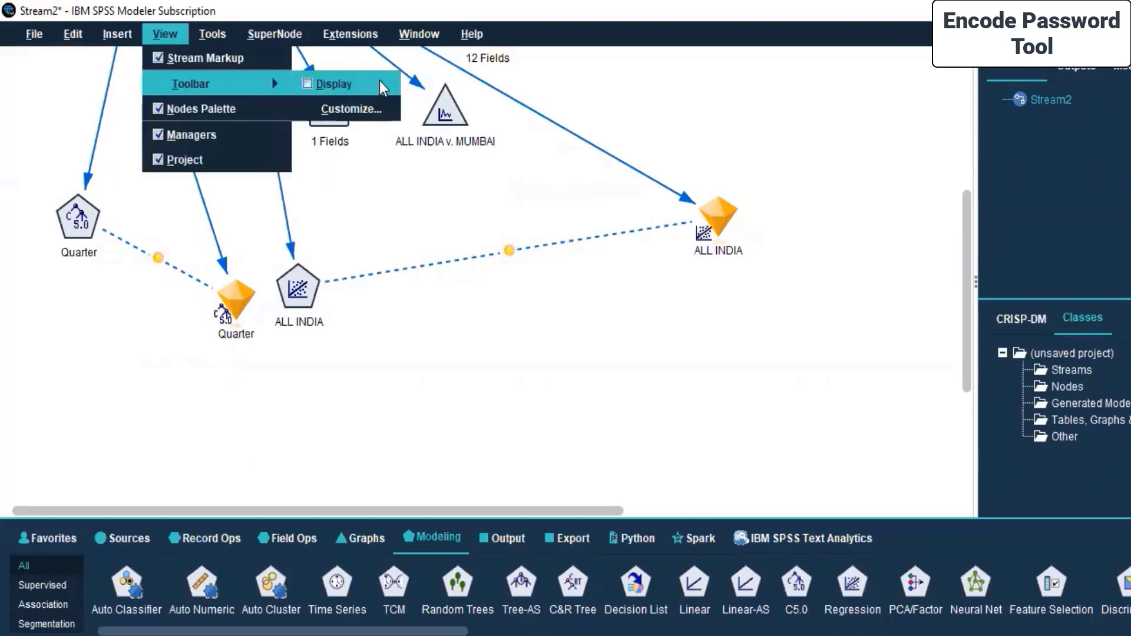
pyautogui.click(363, 109)
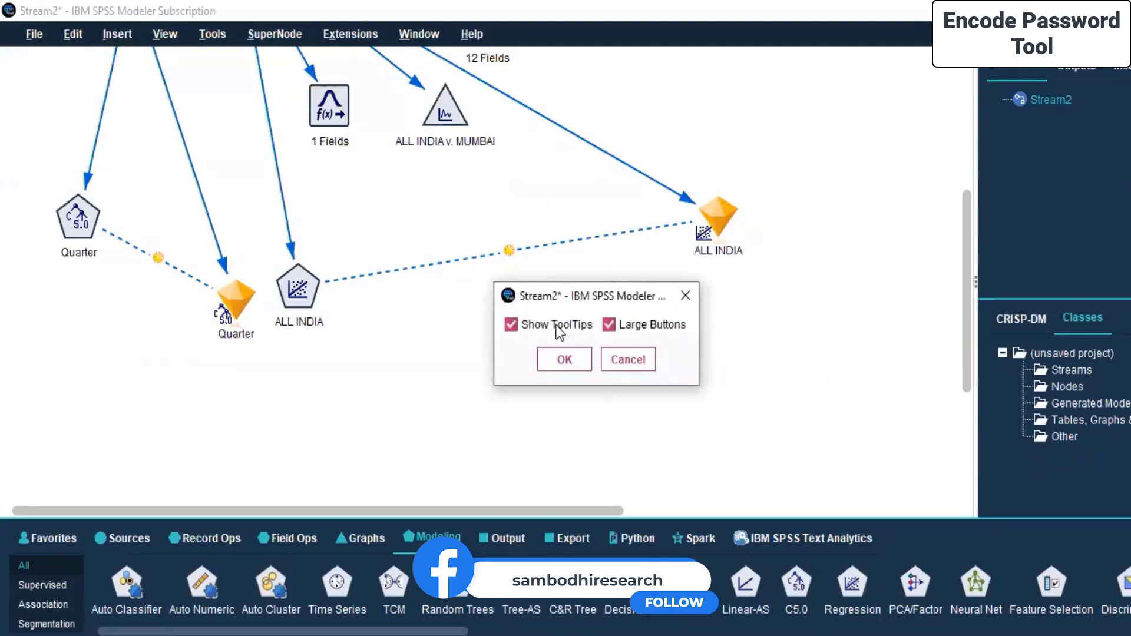
pyautogui.click(561, 363)
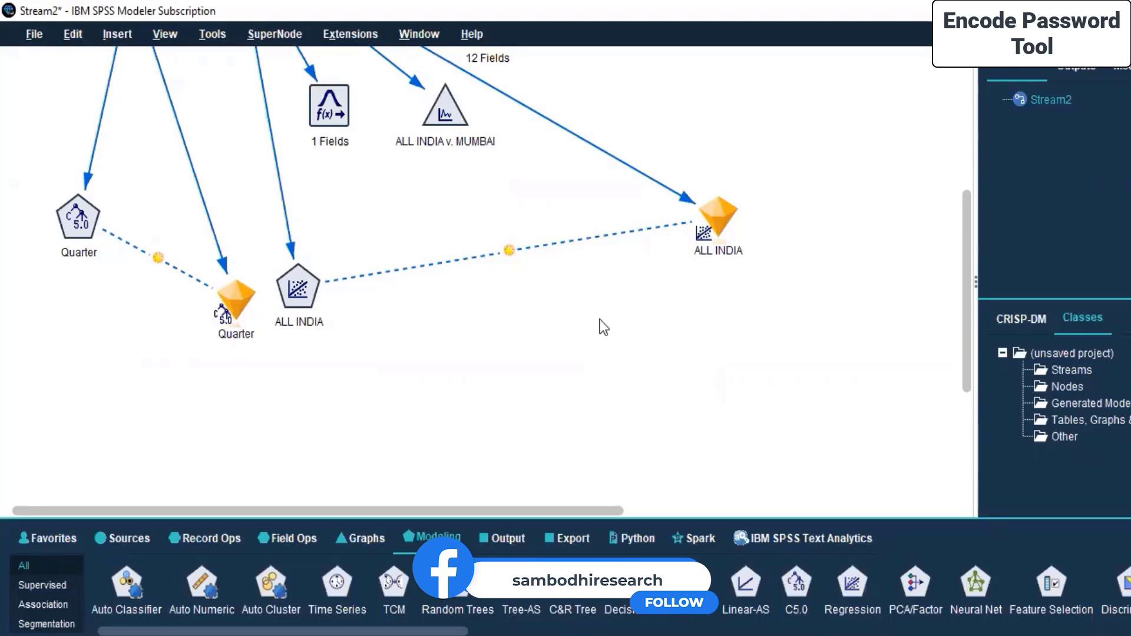
# Display the main toolbar above the stream canvas again.
pyautogui.click(165, 34)
pyautogui.moveTo(189, 83)
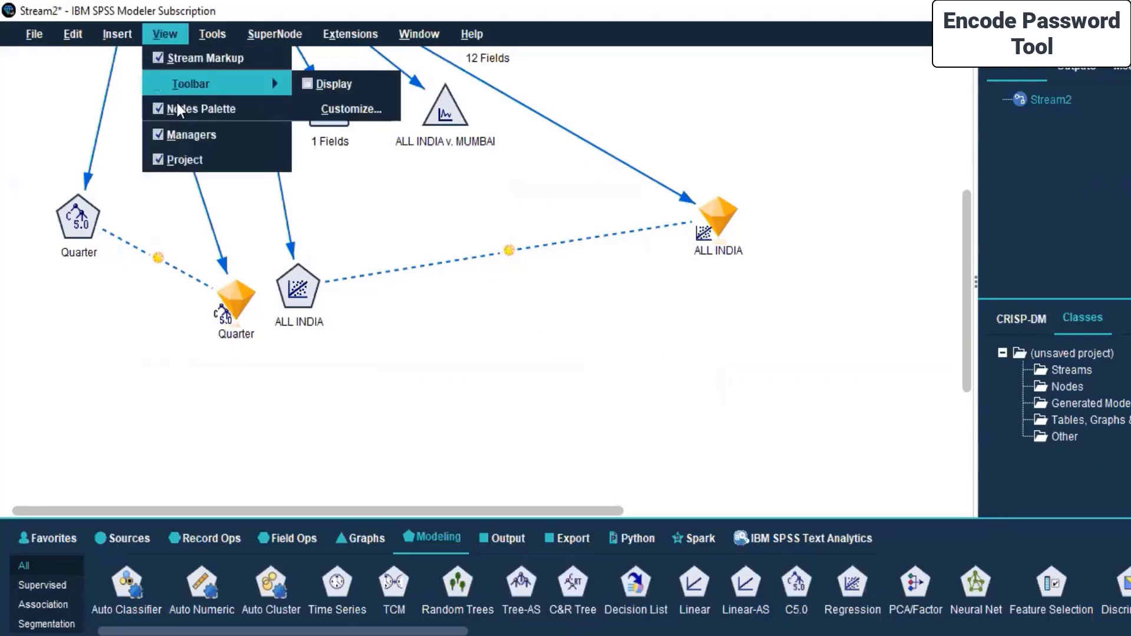
pyautogui.click(308, 82)
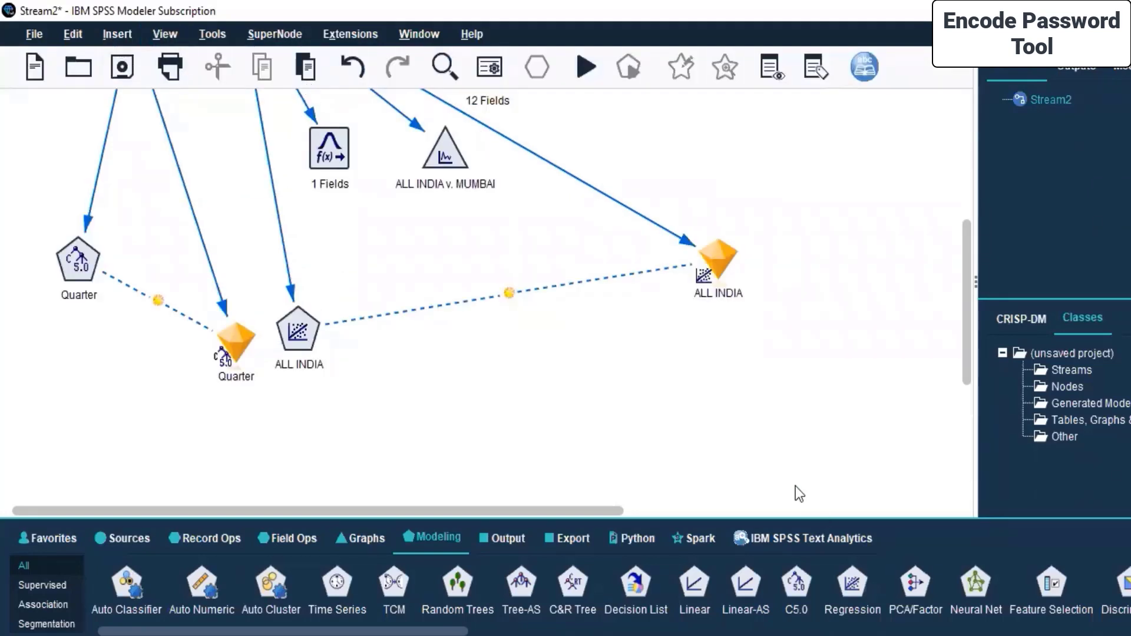
# Review the Database Connections settings in Driver mode, selecting the PostgreSQL Unicode(x64) driver, and leave without saving.
pyautogui.click(214, 37)
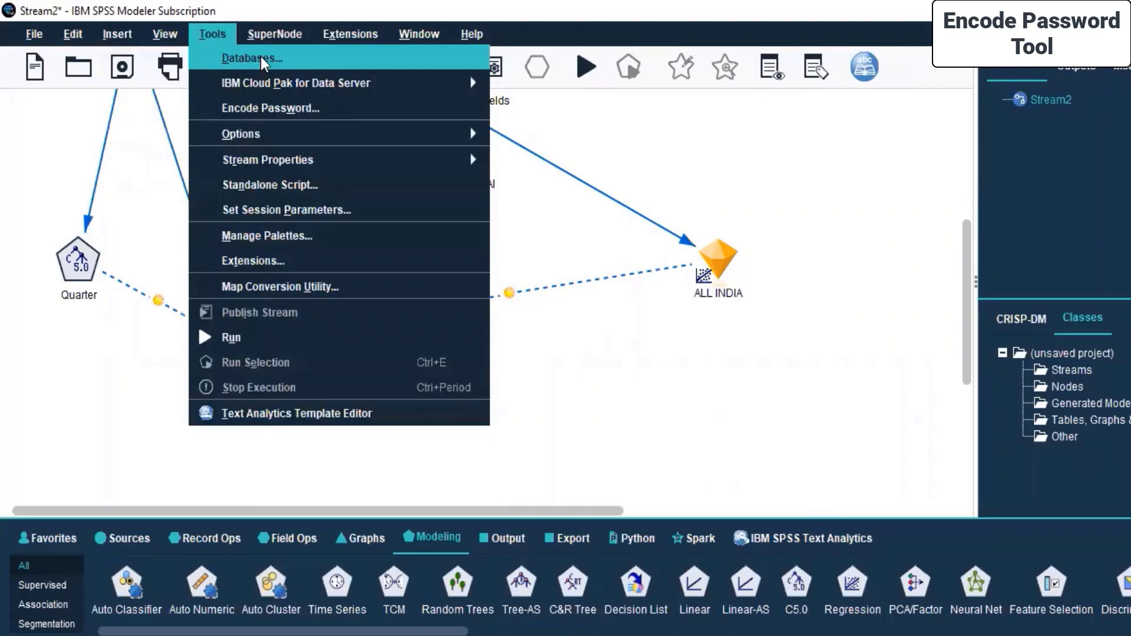
pyautogui.click(263, 61)
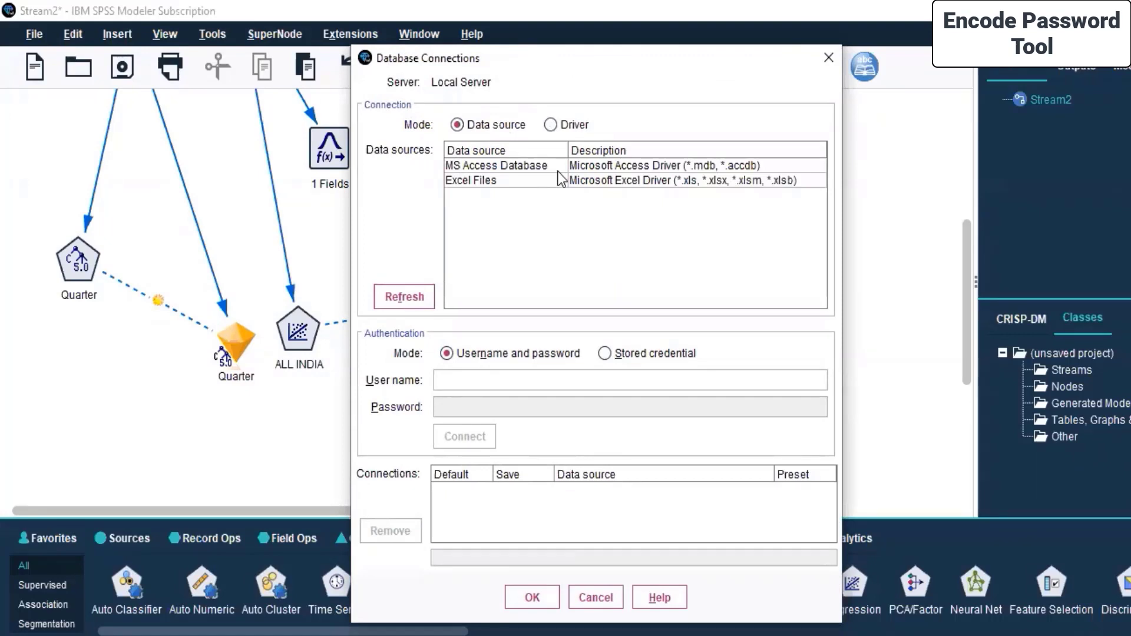
pyautogui.click(550, 128)
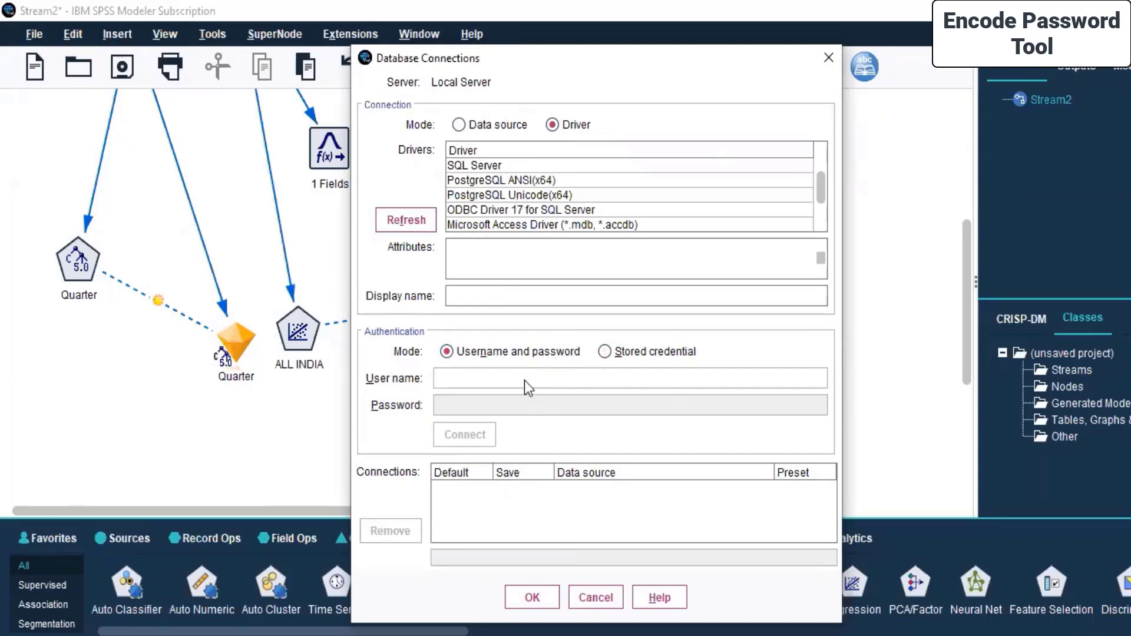
pyautogui.click(547, 165)
pyautogui.click(553, 196)
pyautogui.scroll(-1, 553, 201)
pyautogui.scroll(1, 554, 200)
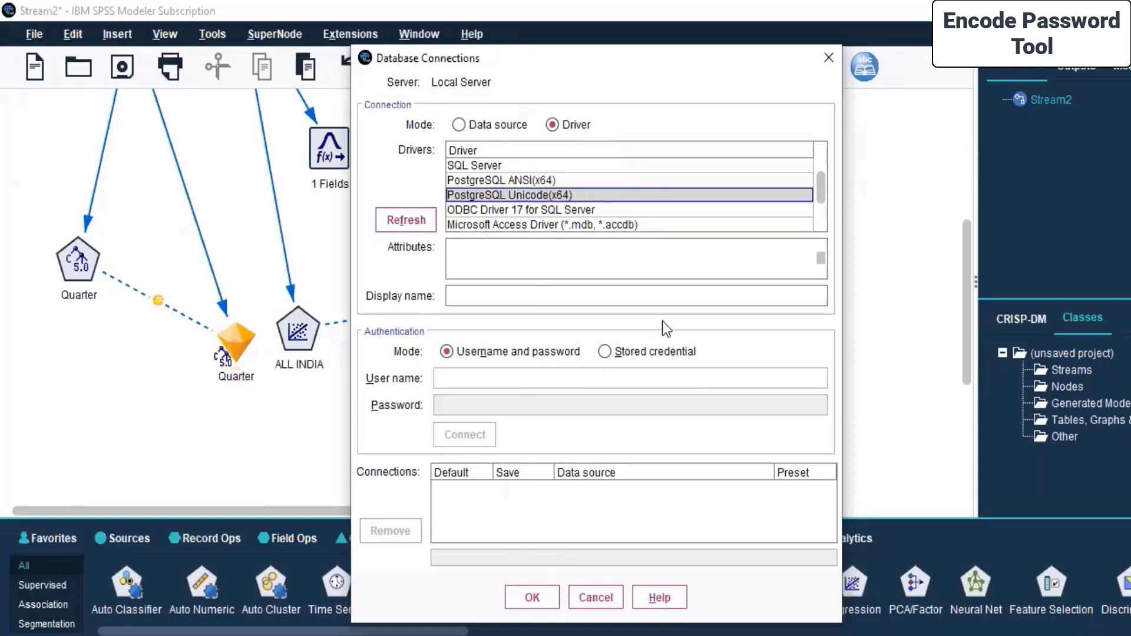
pyautogui.click(608, 597)
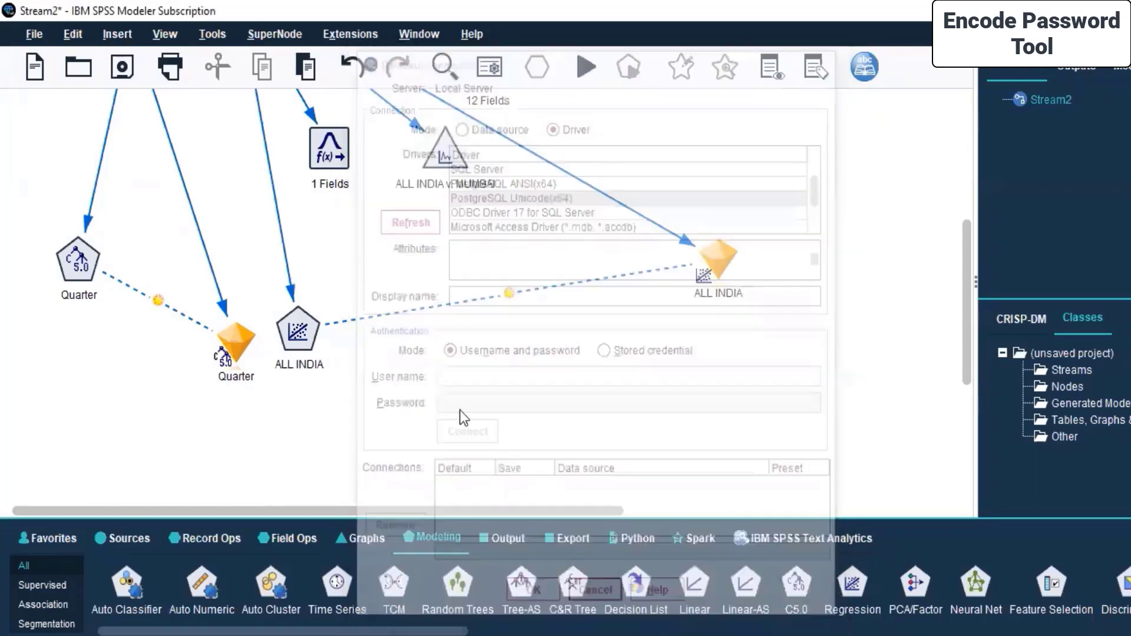
# Open the Encode Password Tool to examine its fields and close it without encoding a password.
pyautogui.click(208, 34)
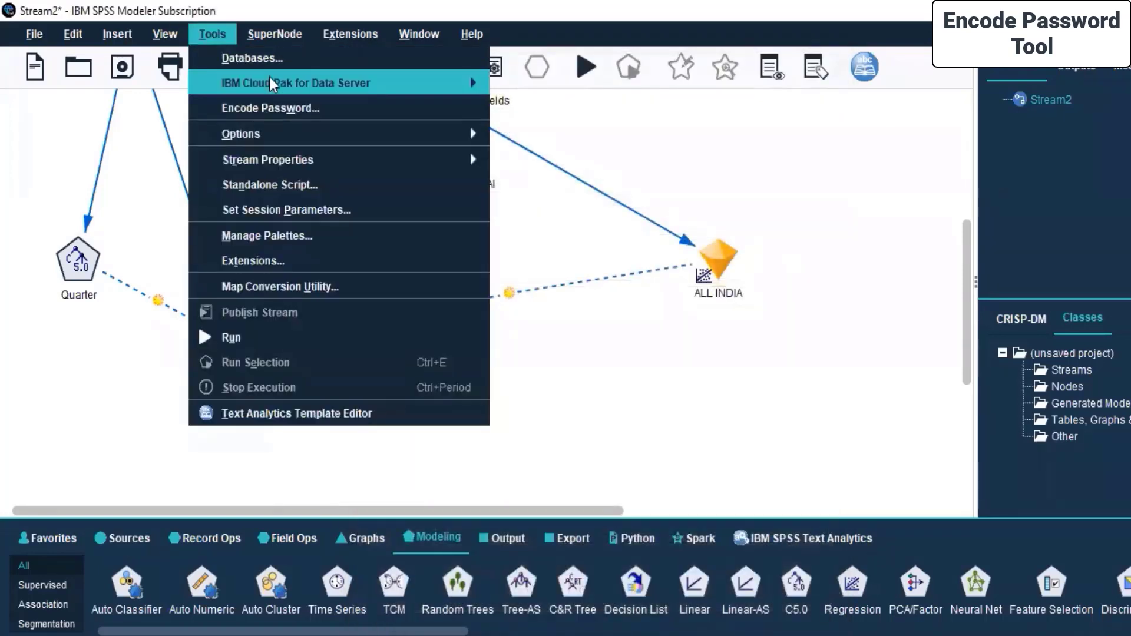
pyautogui.moveTo(271, 84)
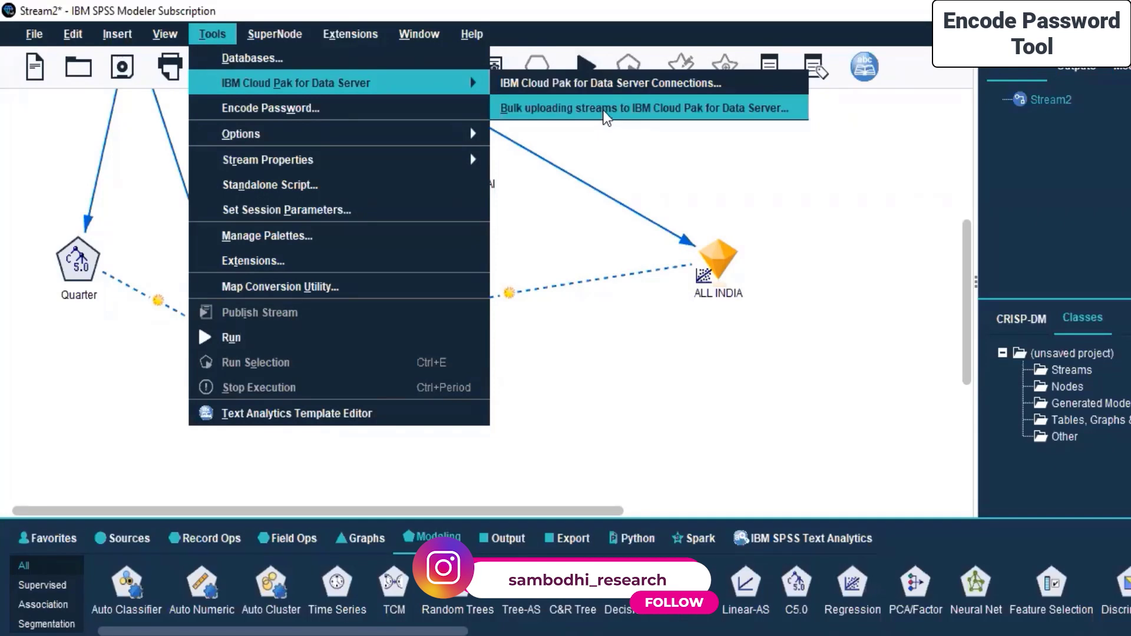
pyautogui.click(247, 110)
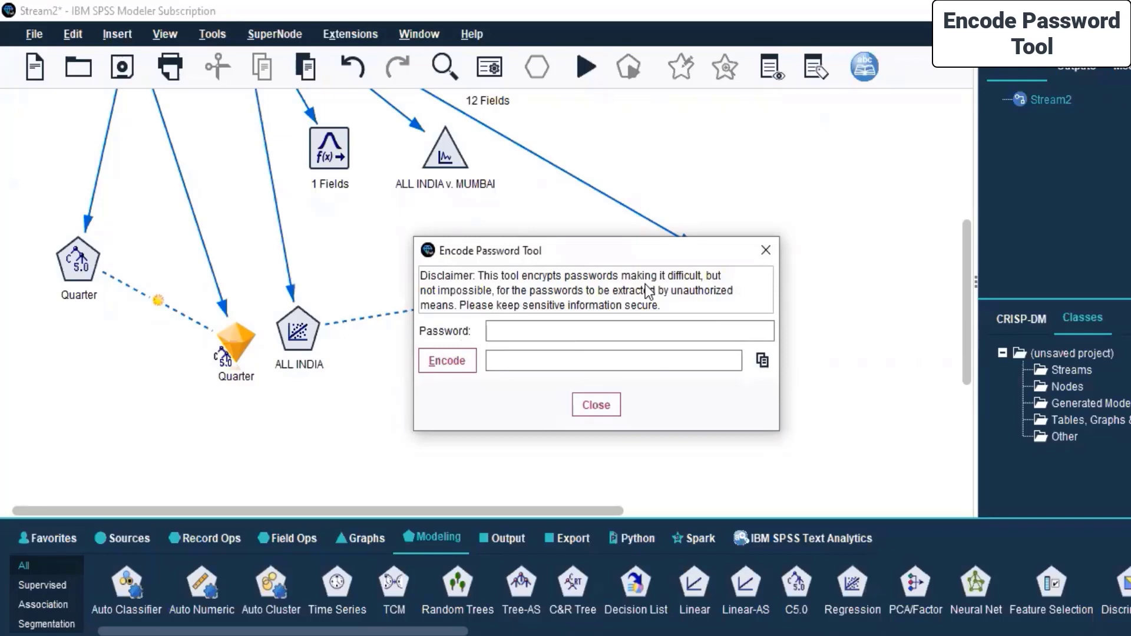
pyautogui.click(626, 342)
pyautogui.click(594, 404)
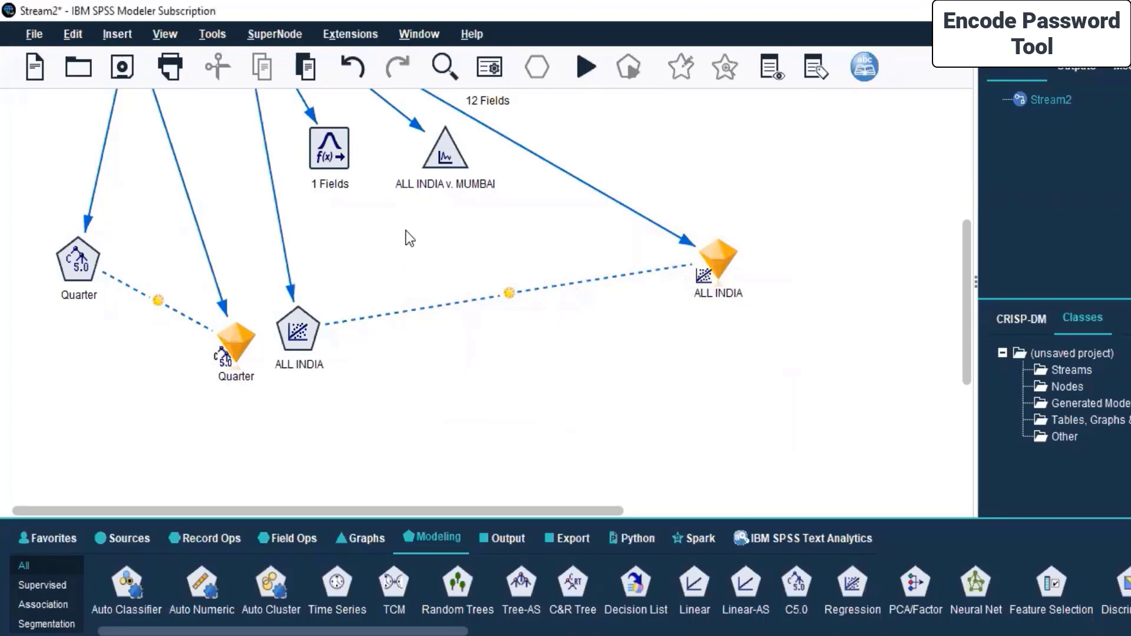
pyautogui.click(219, 34)
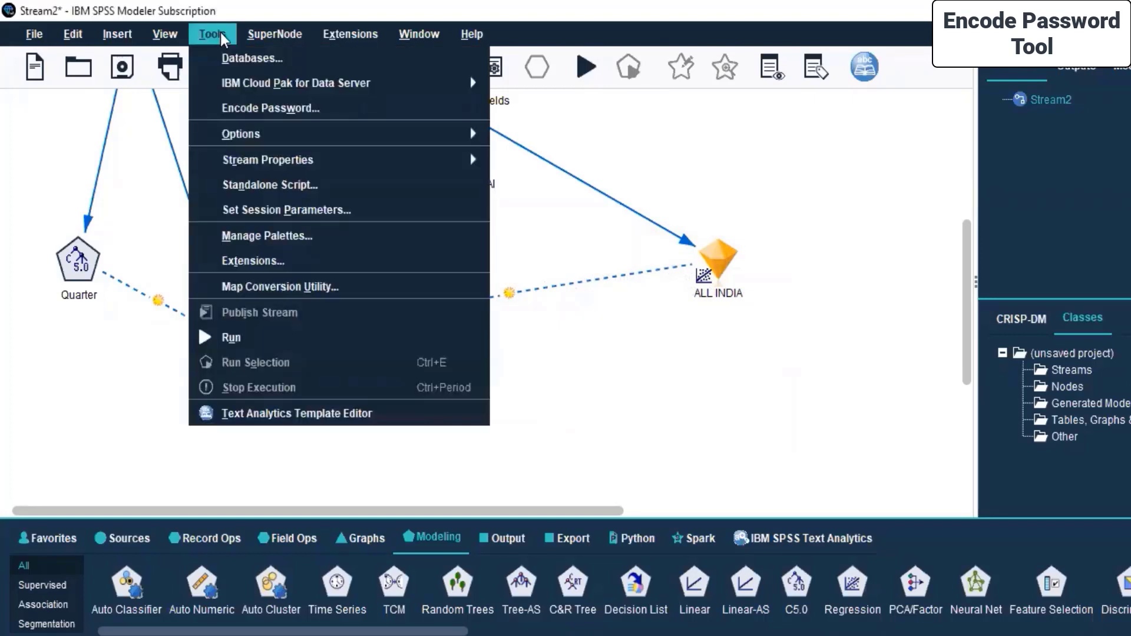
pyautogui.moveTo(301, 144)
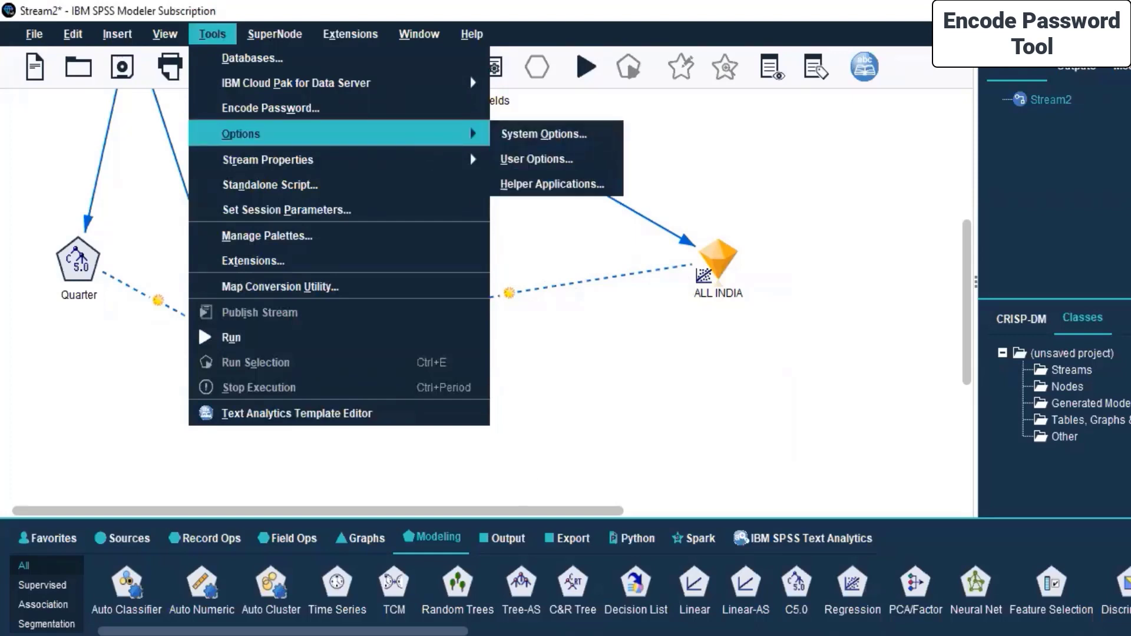
# Switch to the SPSS Modeller PDF and select the text "Introduction to Menus, GUIs, and toolbar/s" in section 1, then clear the selection.
pyautogui.hotkey('alt', 'Tab')
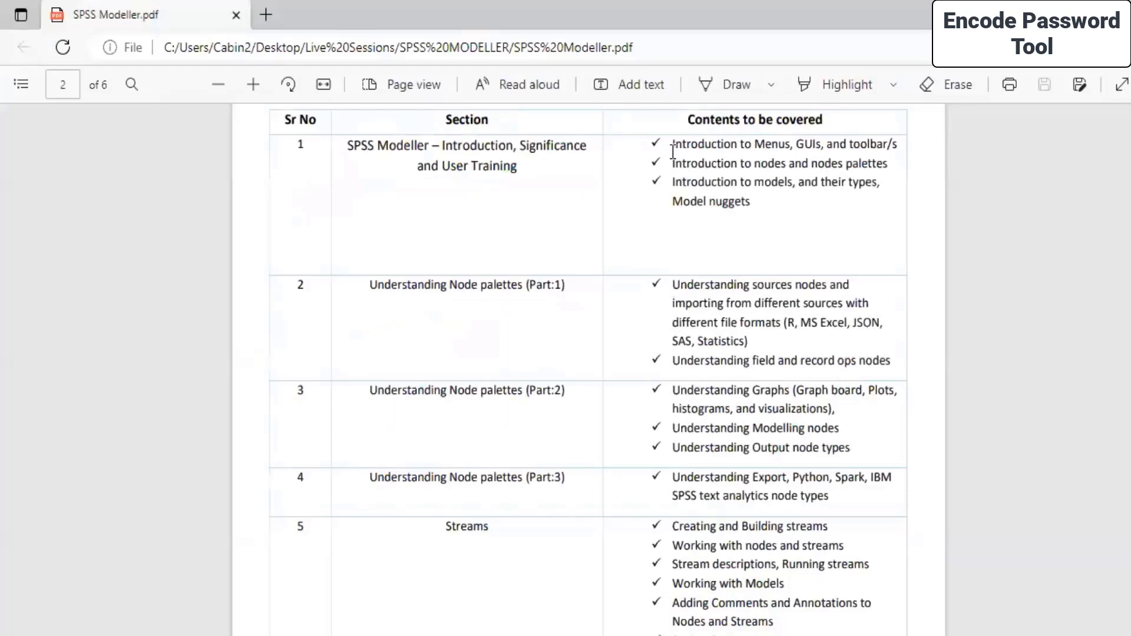
pyautogui.moveTo(673, 145); pyautogui.dragTo(905, 149)
pyautogui.click(877, 217)
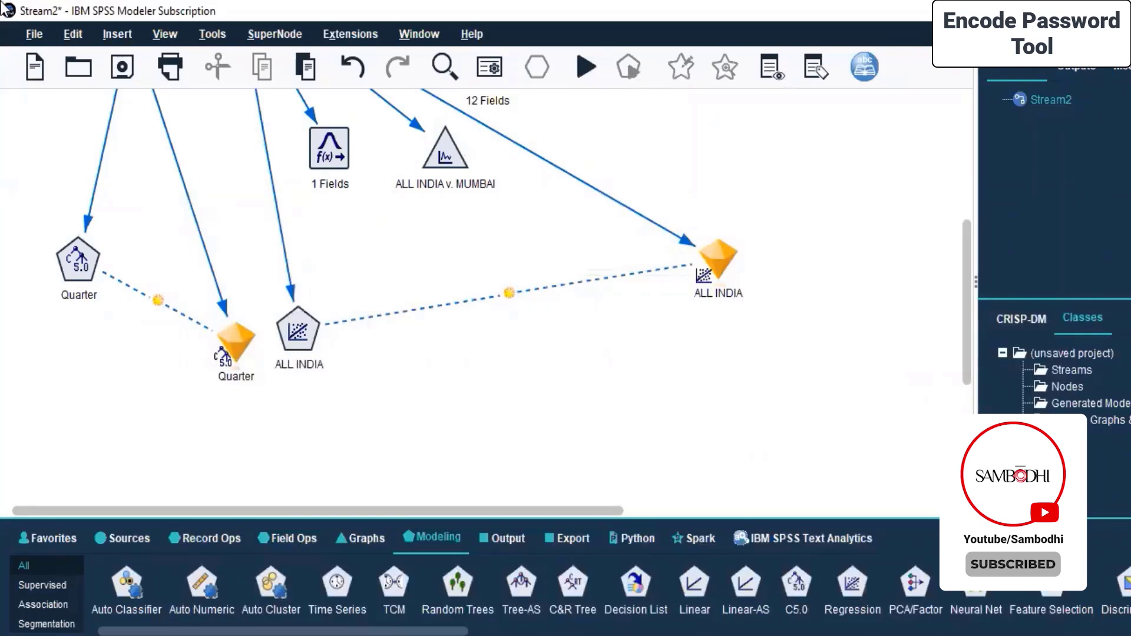
pyautogui.click(211, 35)
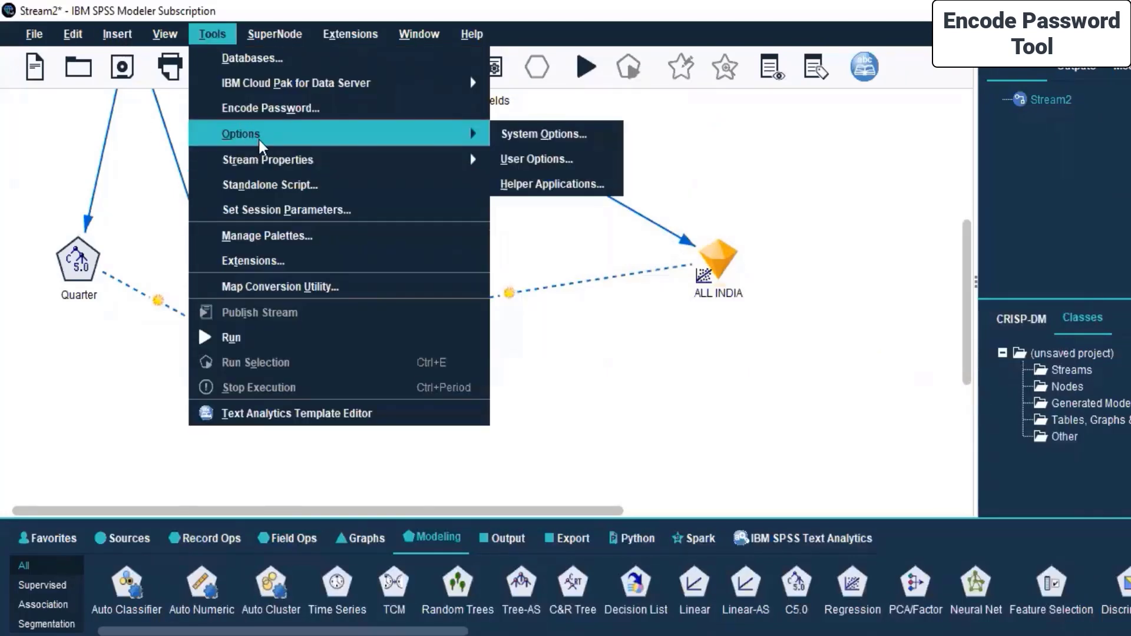
pyautogui.moveTo(325, 166)
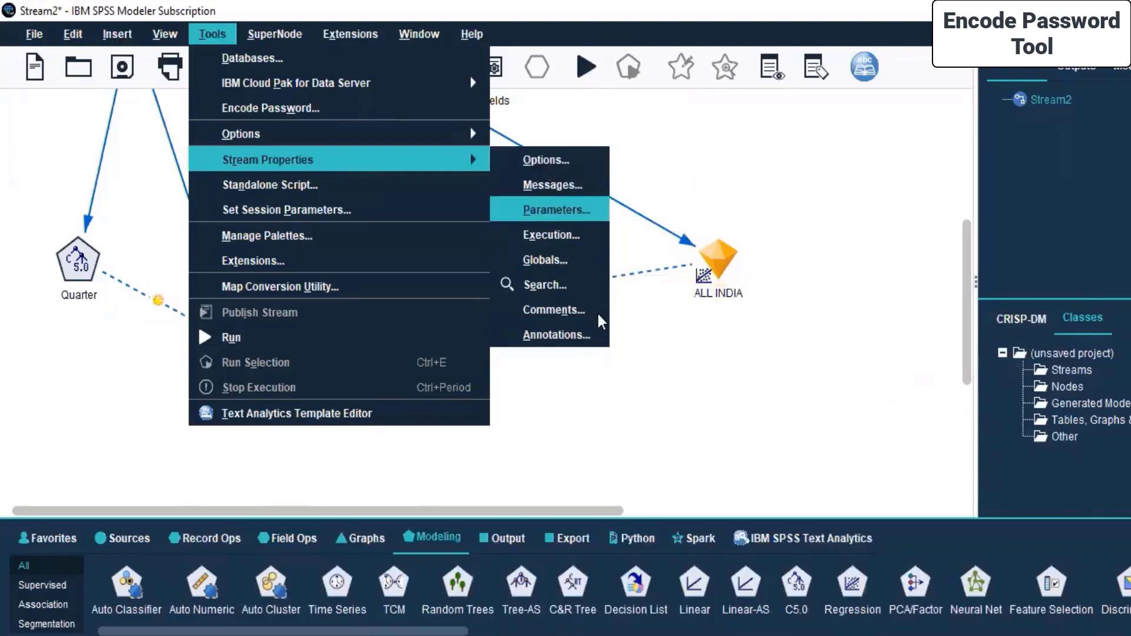
pyautogui.click(676, 412)
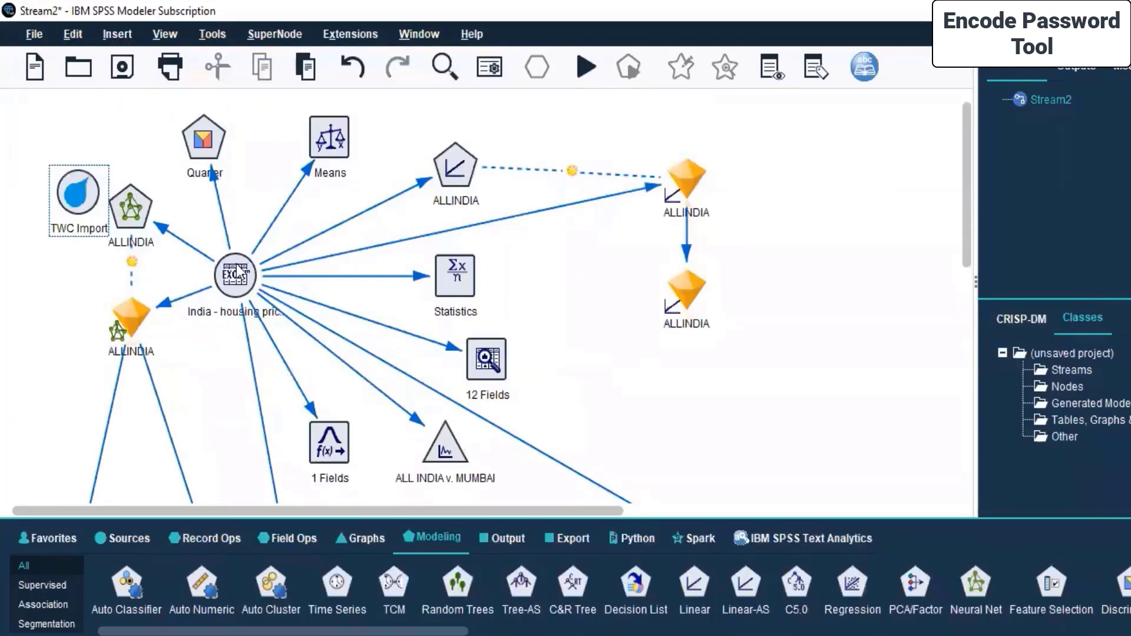
# Open the Means node for editing, review its Settings, Options, Output and Annotations pages, and close it without changes.
pyautogui.rightClick(325, 145)
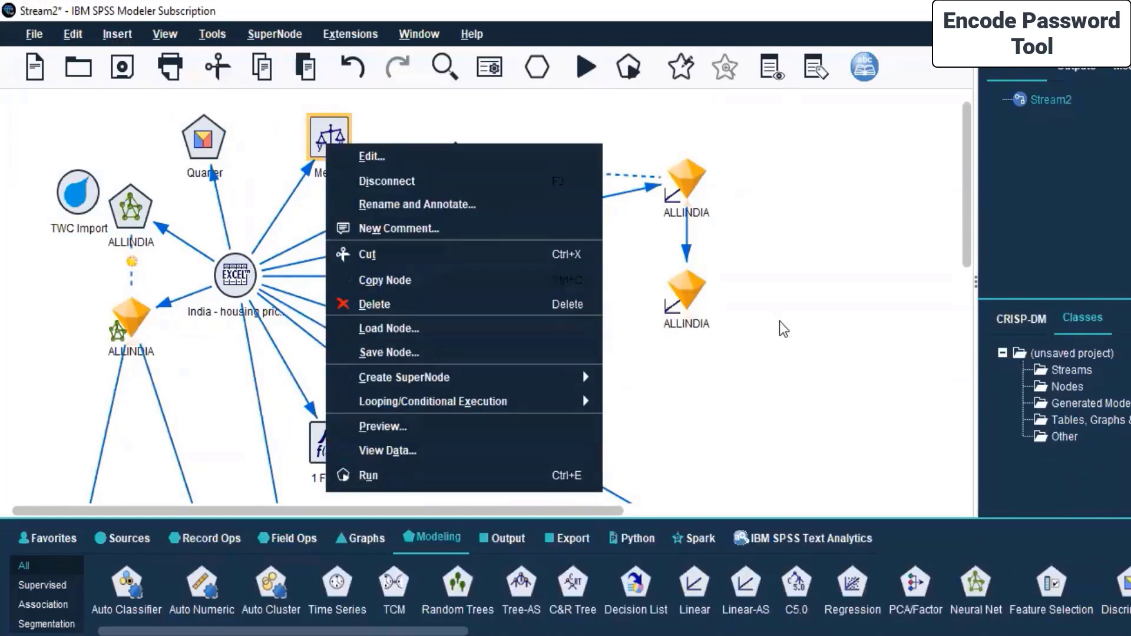
pyautogui.click(374, 152)
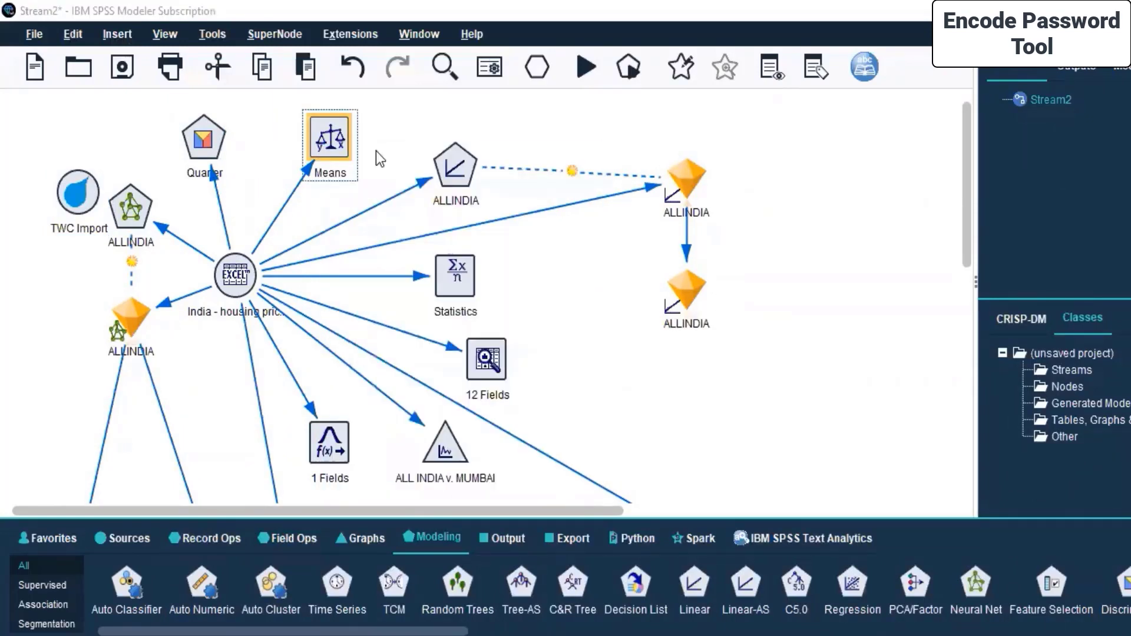
pyautogui.click(422, 231)
pyautogui.click(540, 227)
pyautogui.click(354, 227)
pyautogui.click(419, 227)
pyautogui.click(473, 226)
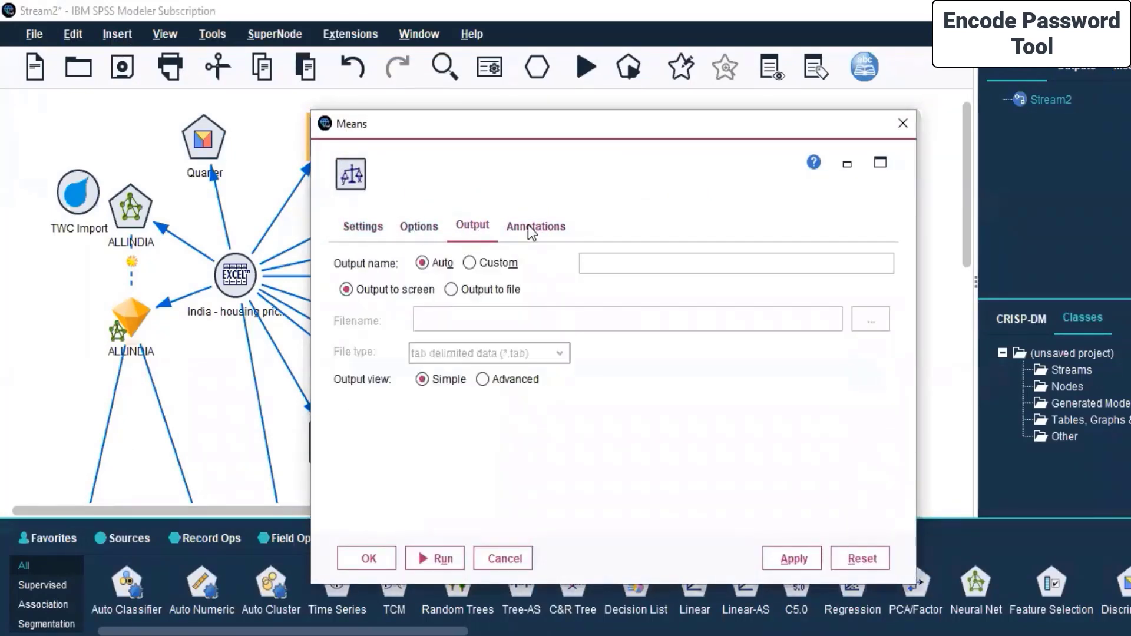
pyautogui.click(902, 123)
# Open the Stream2 stream properties and review the Options, Messages, Parameters, Execution and Globals pages.
pyautogui.click(213, 34)
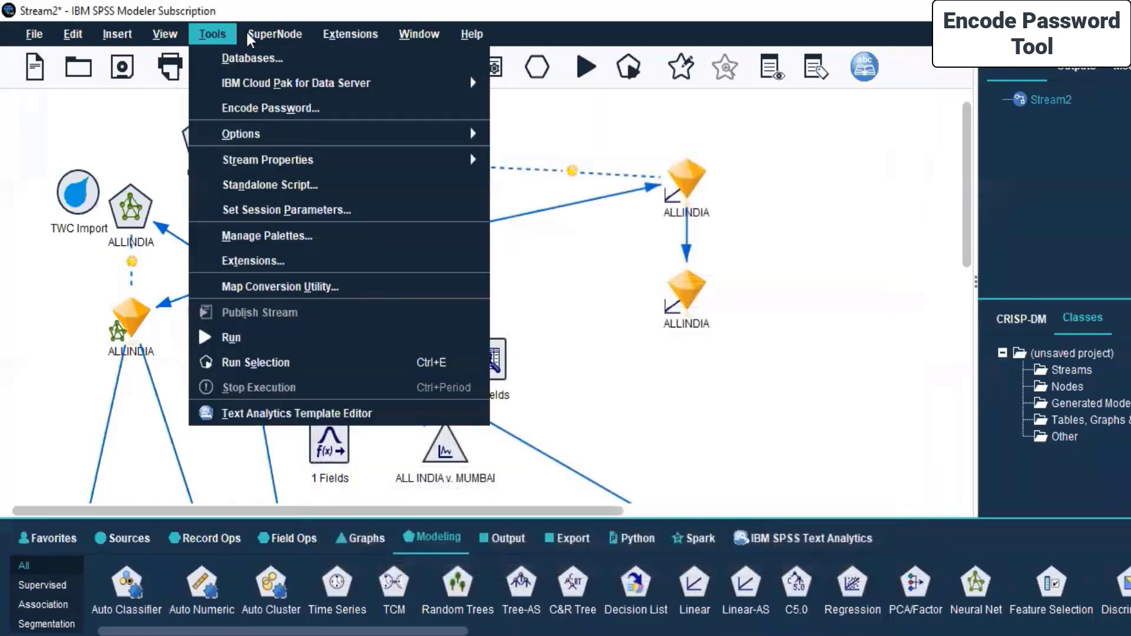
pyautogui.moveTo(329, 165)
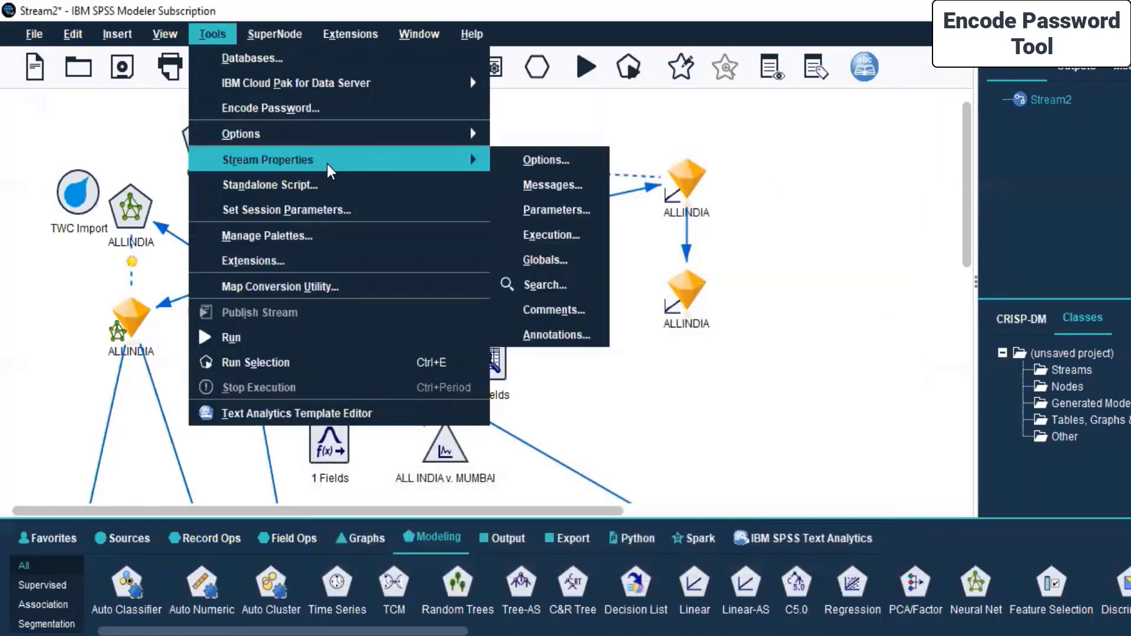
pyautogui.click(513, 157)
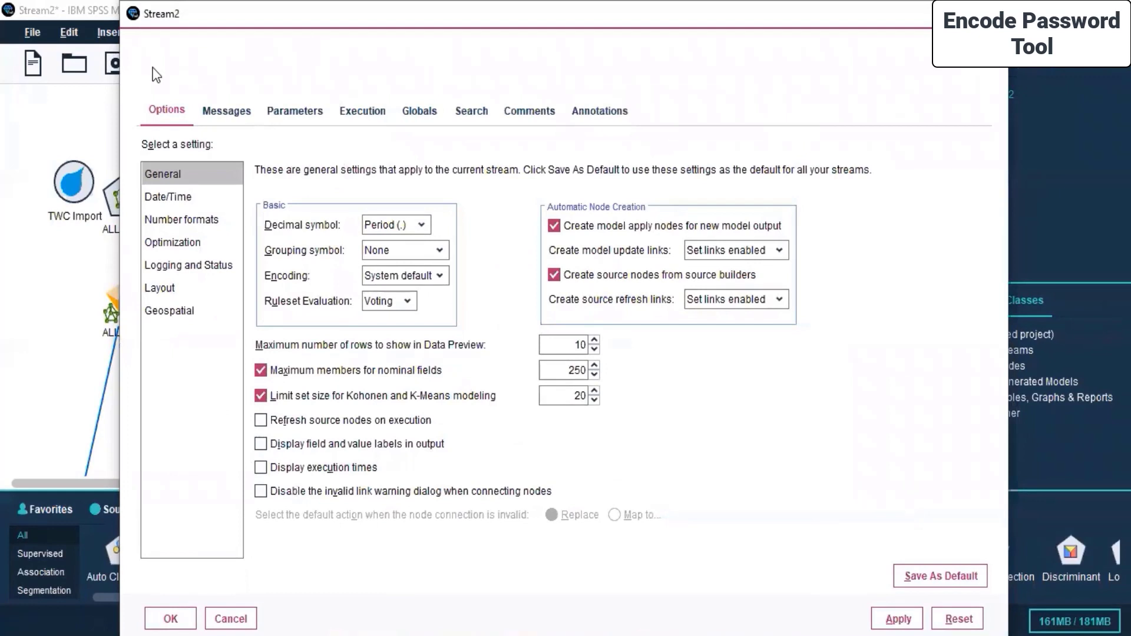
pyautogui.click(224, 115)
pyautogui.click(283, 112)
pyautogui.click(352, 114)
pyautogui.click(418, 113)
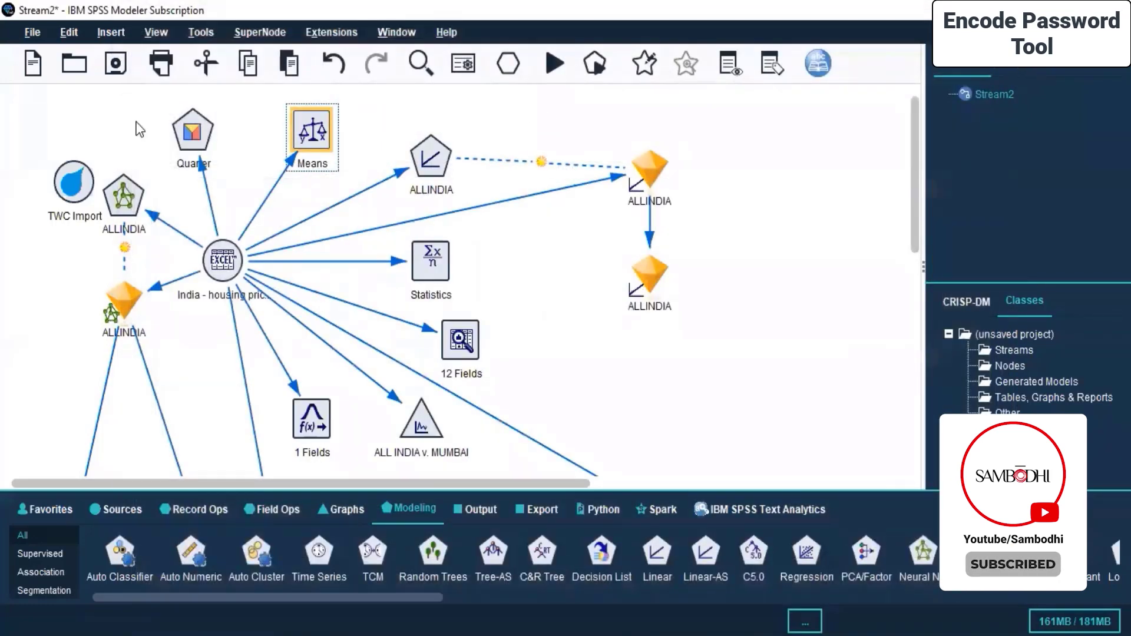
# Open the Execution page of the stream properties, examine its script and execution mode settings, and close it without changes.
pyautogui.click(200, 32)
pyautogui.moveTo(330, 152)
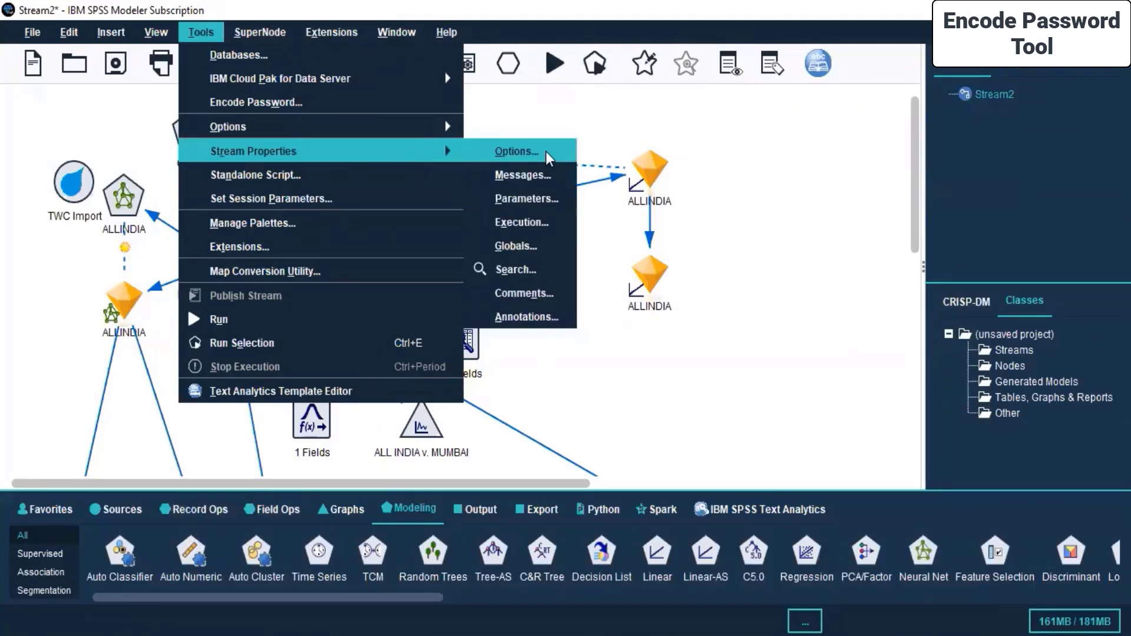
pyautogui.click(538, 222)
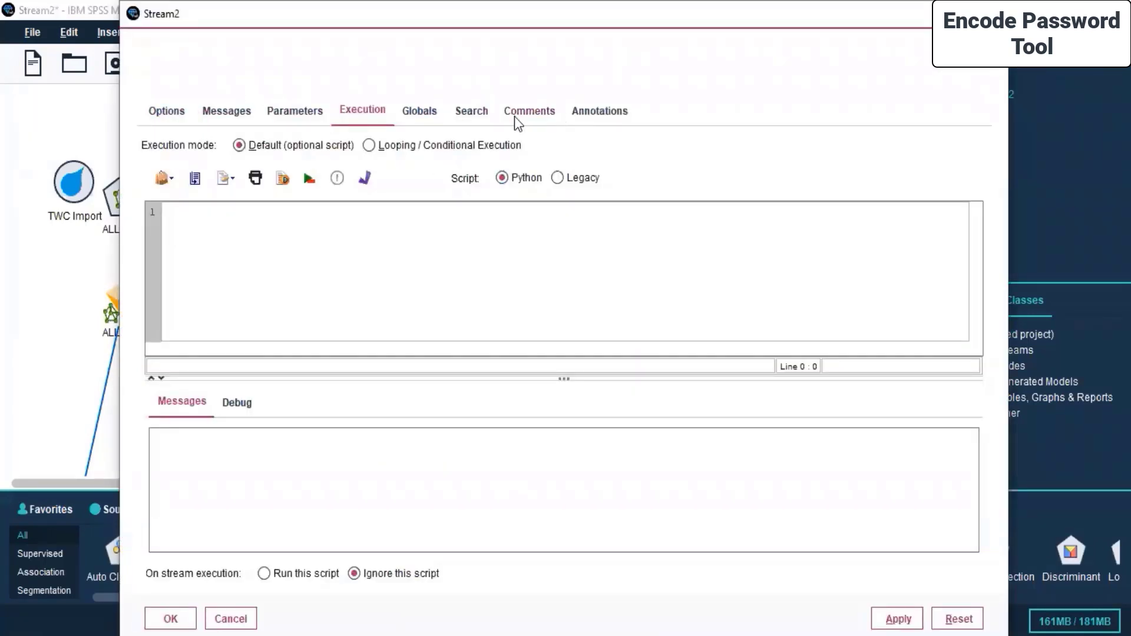
pyautogui.click(350, 113)
pyautogui.click(990, 13)
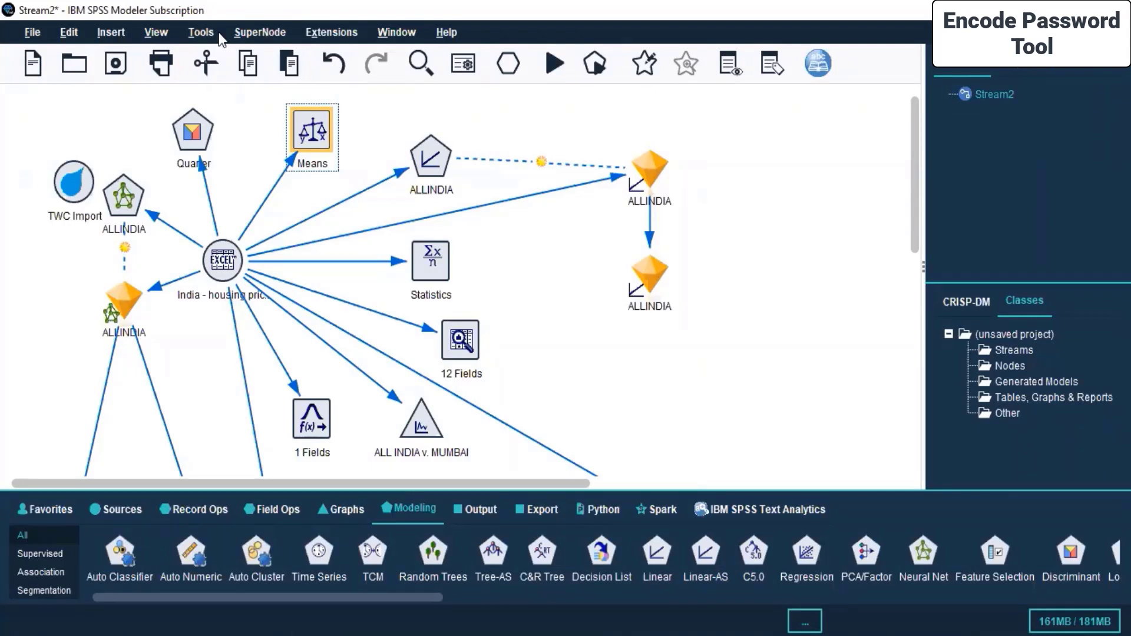
# Examine the SuperNode commands, including Create SuperNode and the Source, Process and Terminal SuperNode types, without applying any.
pyautogui.click(247, 34)
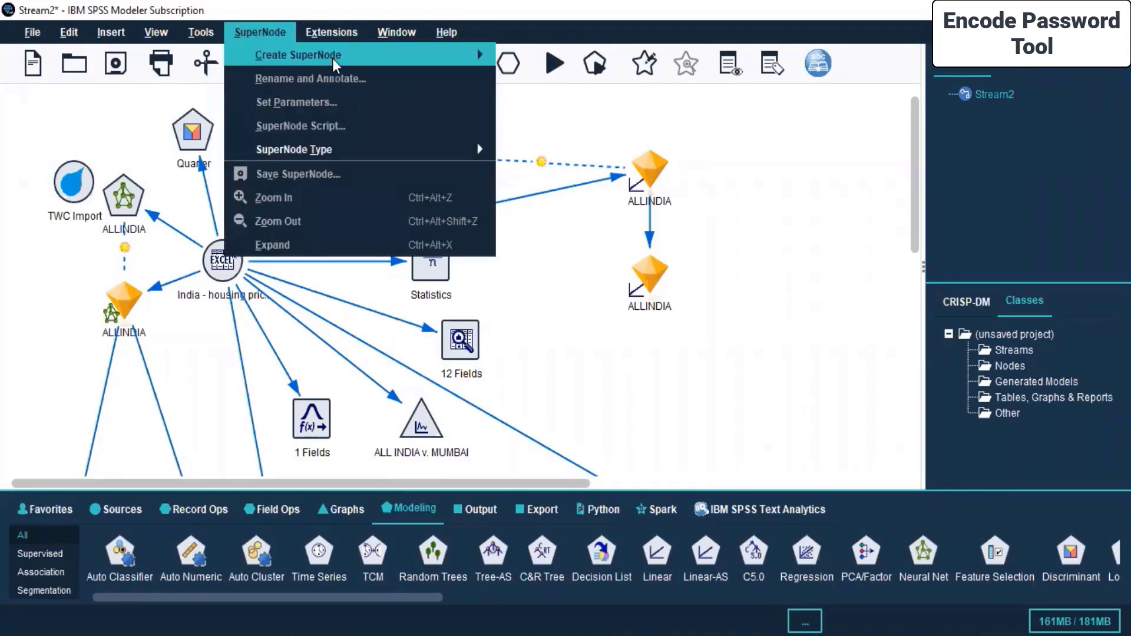
pyautogui.moveTo(409, 56)
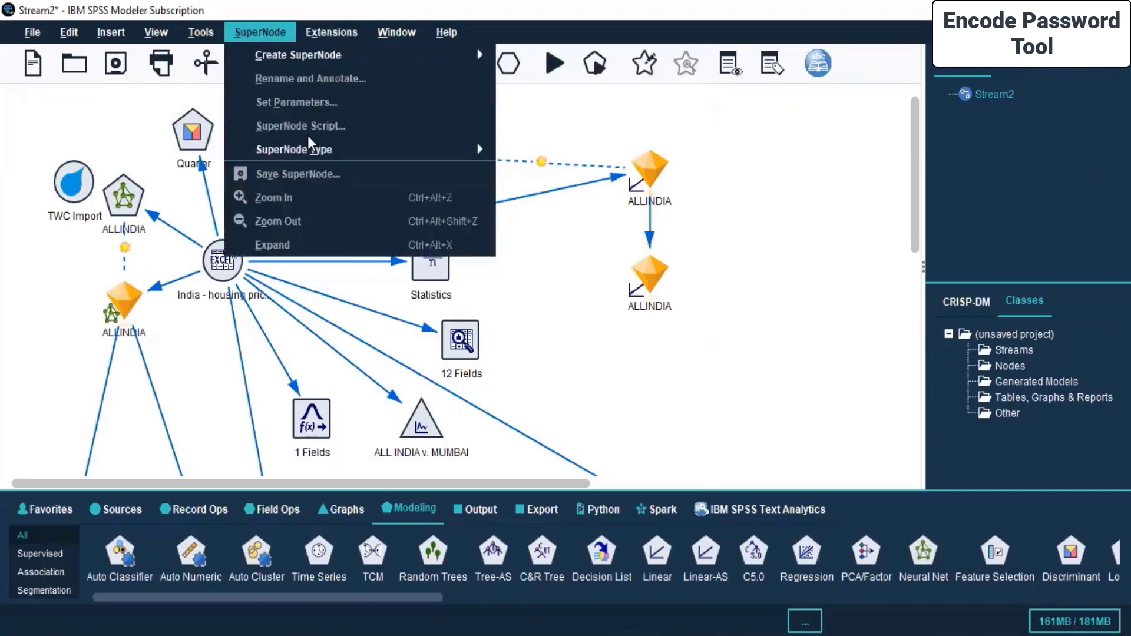
pyautogui.moveTo(412, 150)
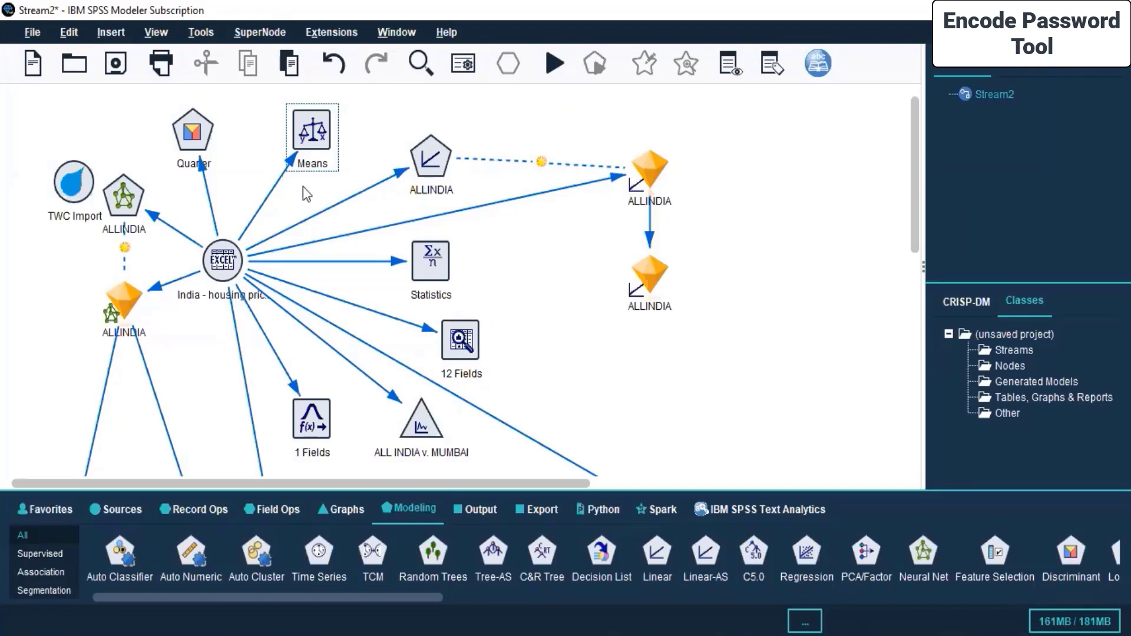
pyautogui.hotkey('alt', 's')
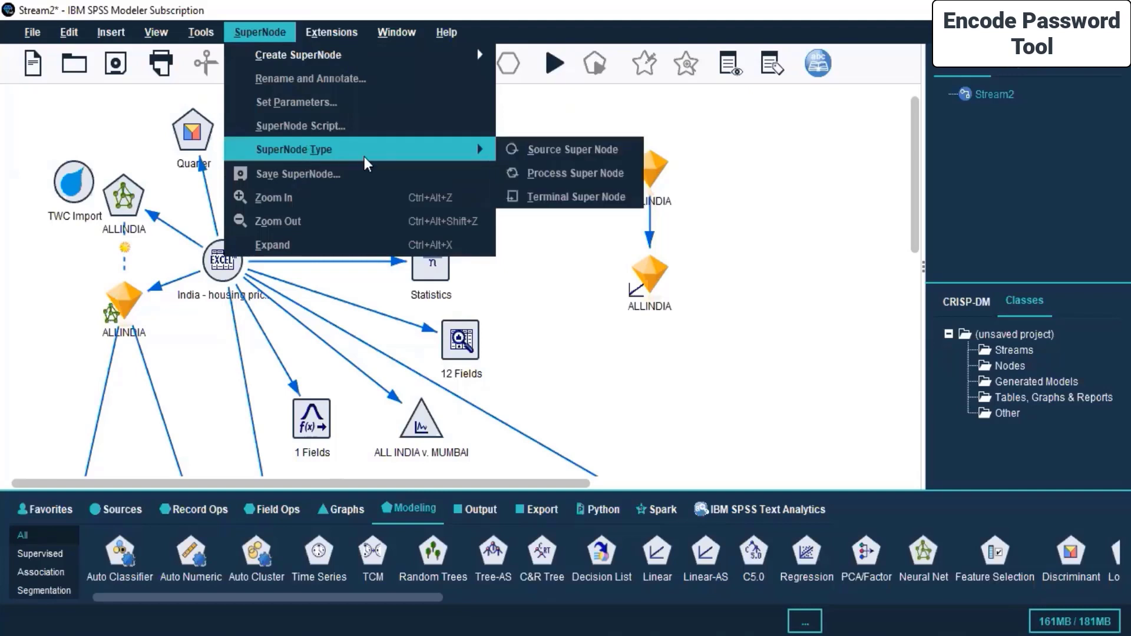
pyautogui.moveTo(425, 152)
pyautogui.click(782, 265)
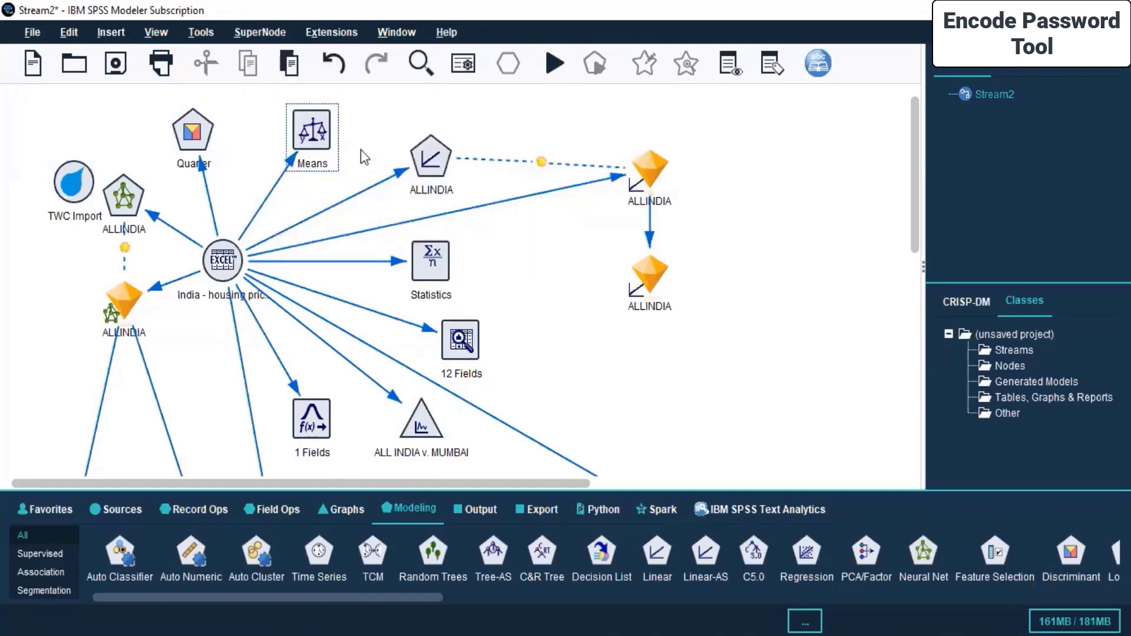
# Show the Sources nodes in the node palette.
pyautogui.click(115, 507)
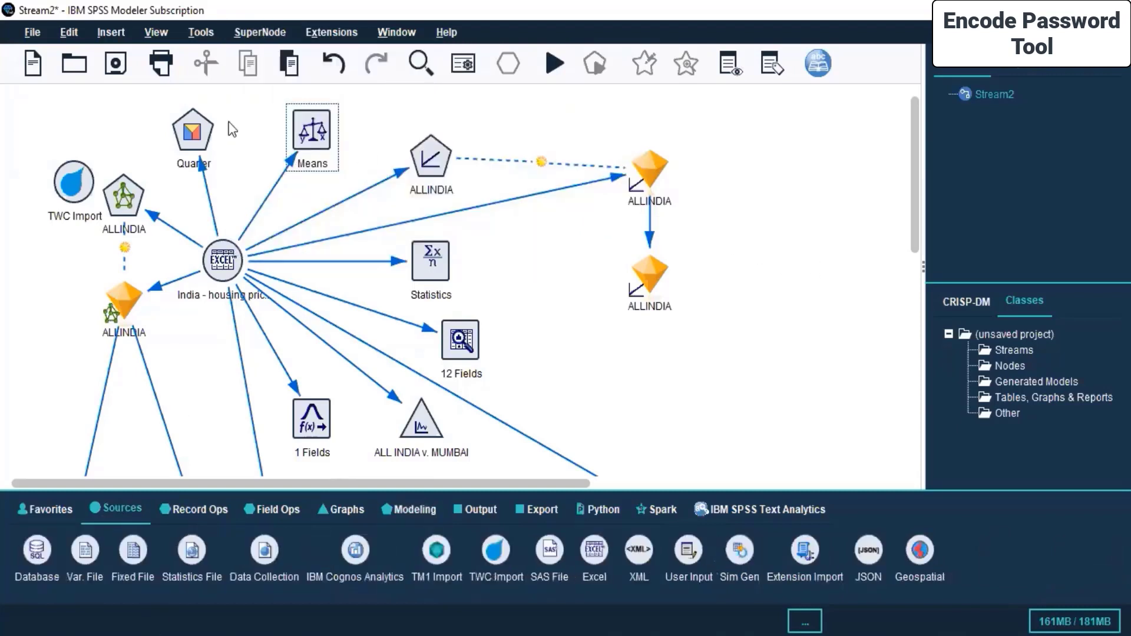
pyautogui.click(270, 32)
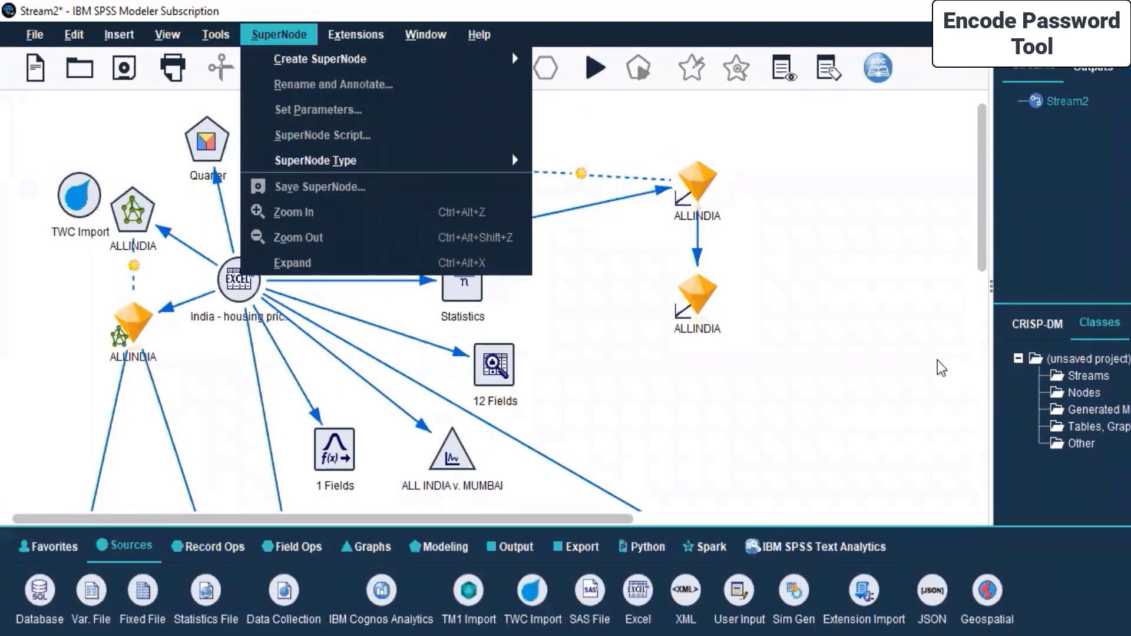
pyautogui.click(896, 363)
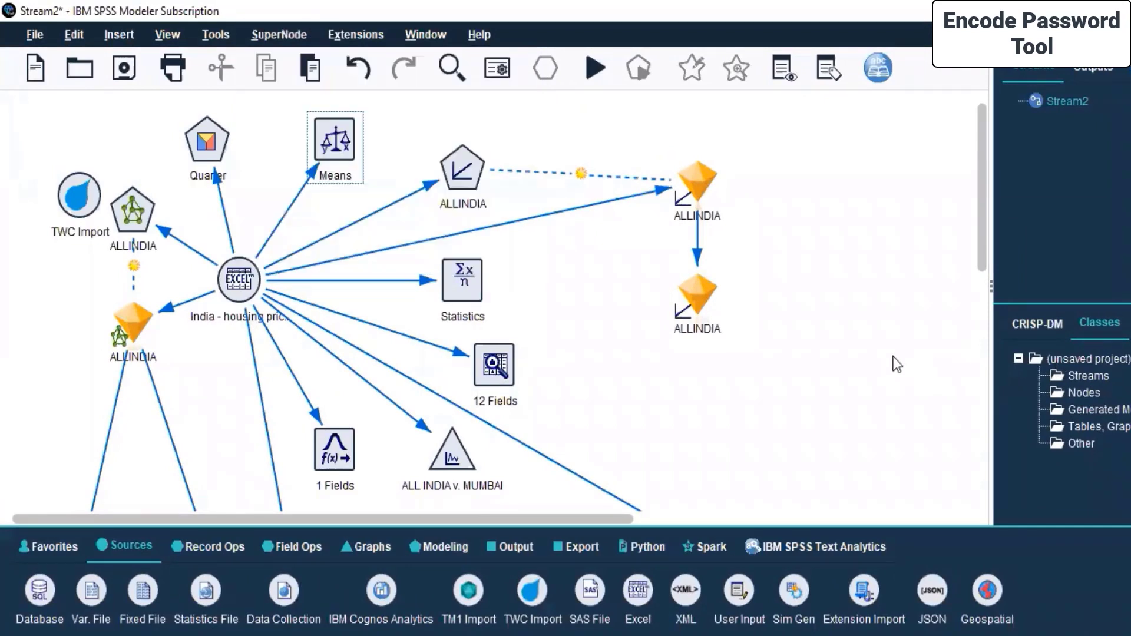
# Open the Extension Hub, select the Analysis category and browse the listed extensions without applying the filter.
pyautogui.click(328, 35)
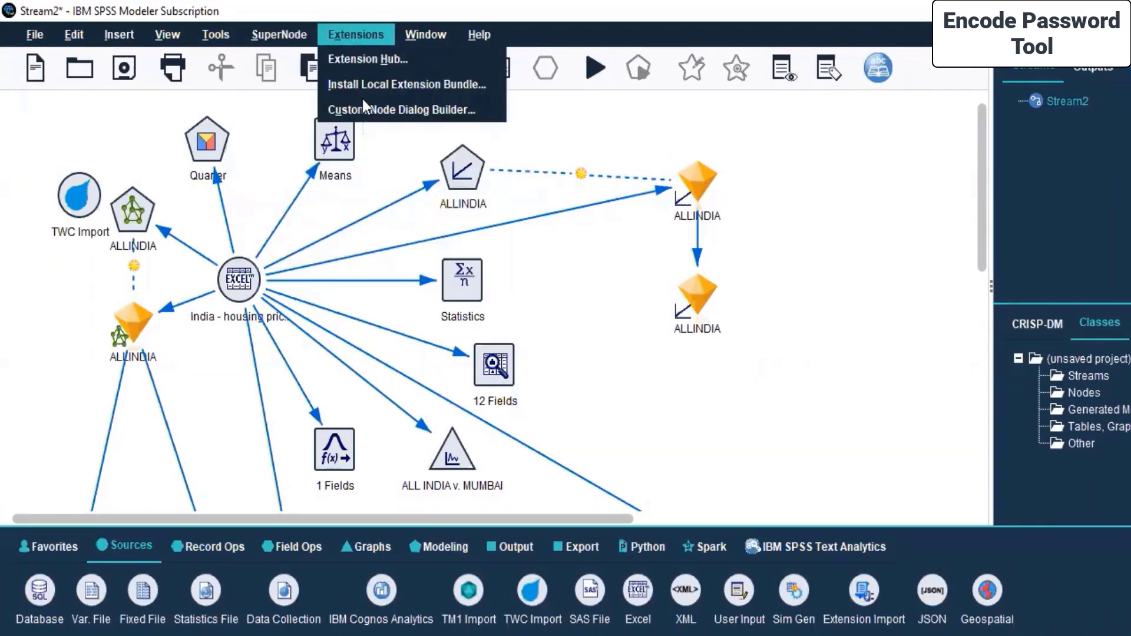
pyautogui.click(376, 59)
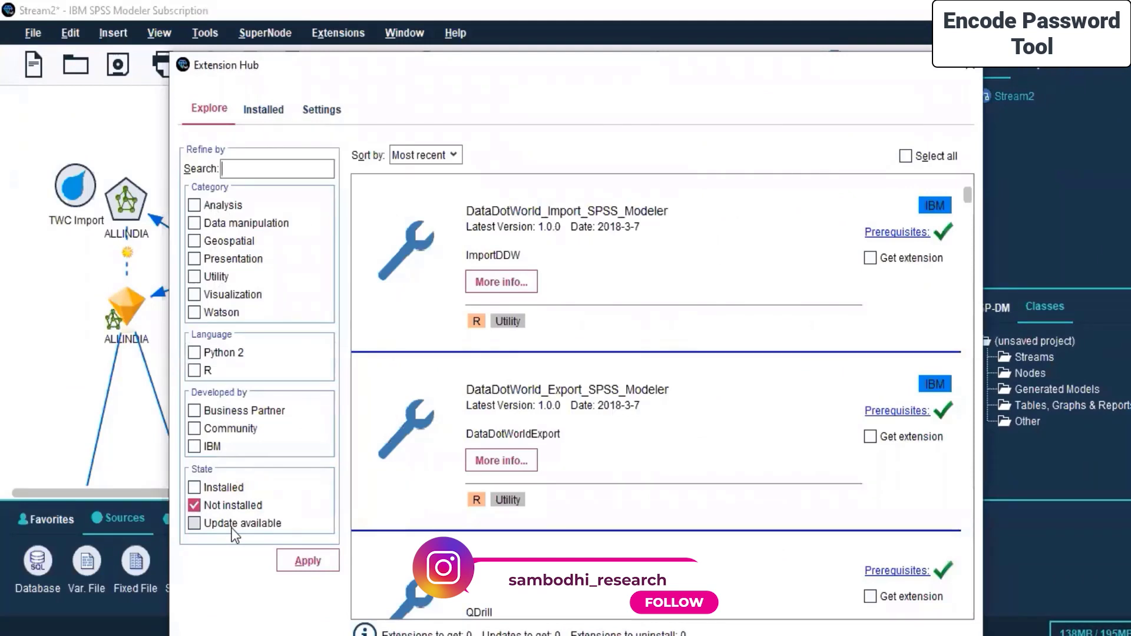
pyautogui.click(194, 206)
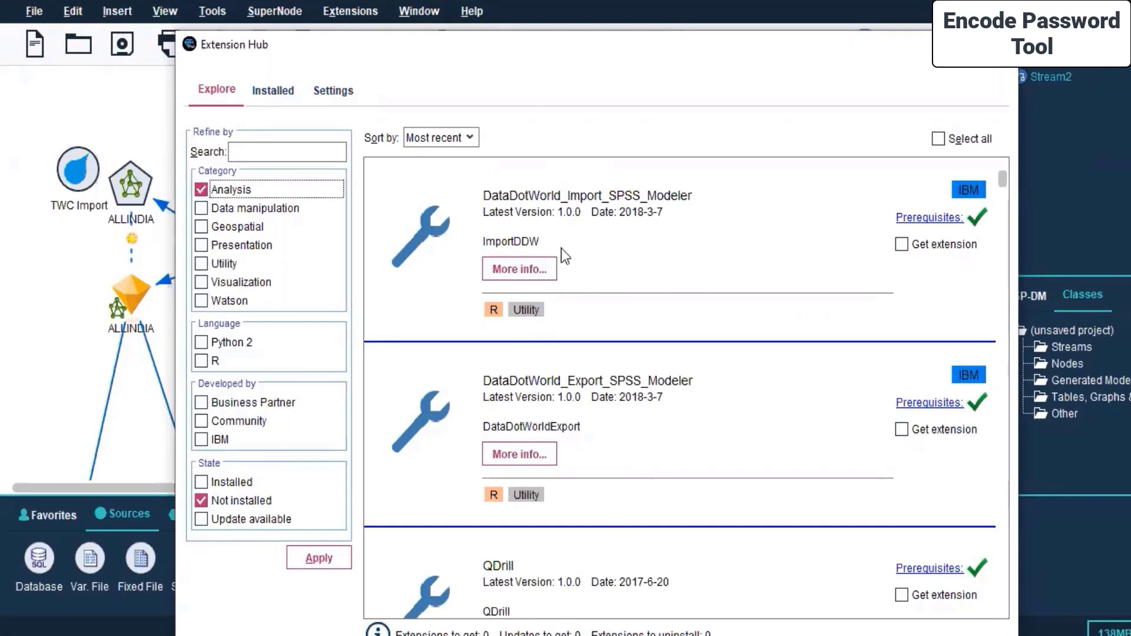
pyautogui.scroll(-5, 572, 435)
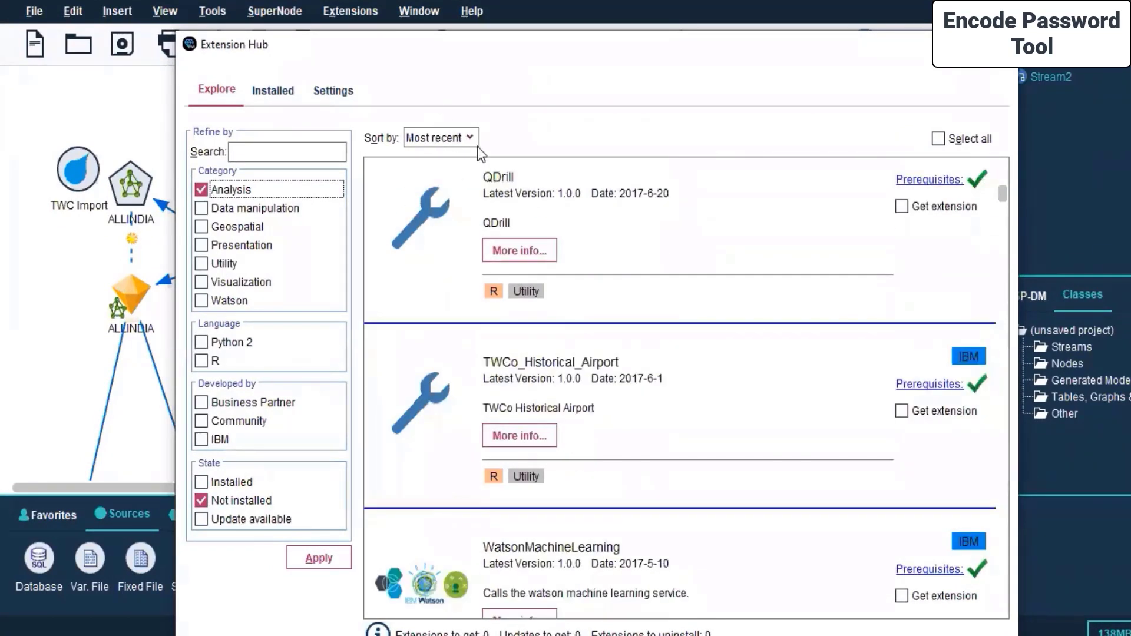
# Clear the Analysis category and filter the extensions by the Update available state instead of Not installed.
pyautogui.click(201, 189)
pyautogui.click(201, 228)
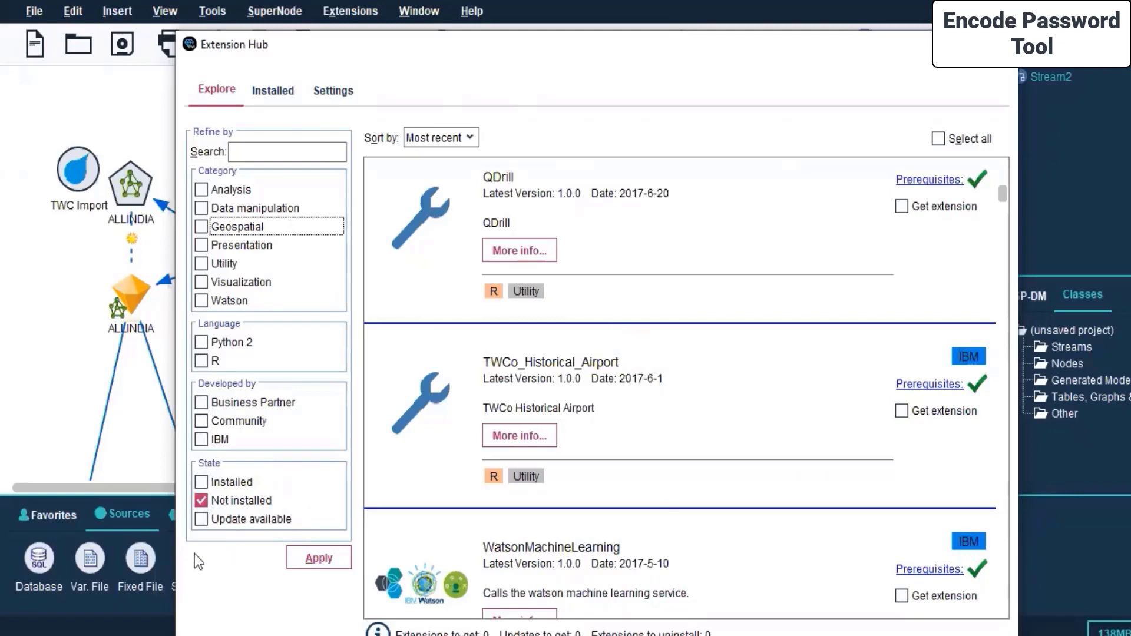
pyautogui.click(201, 500)
pyautogui.click(200, 518)
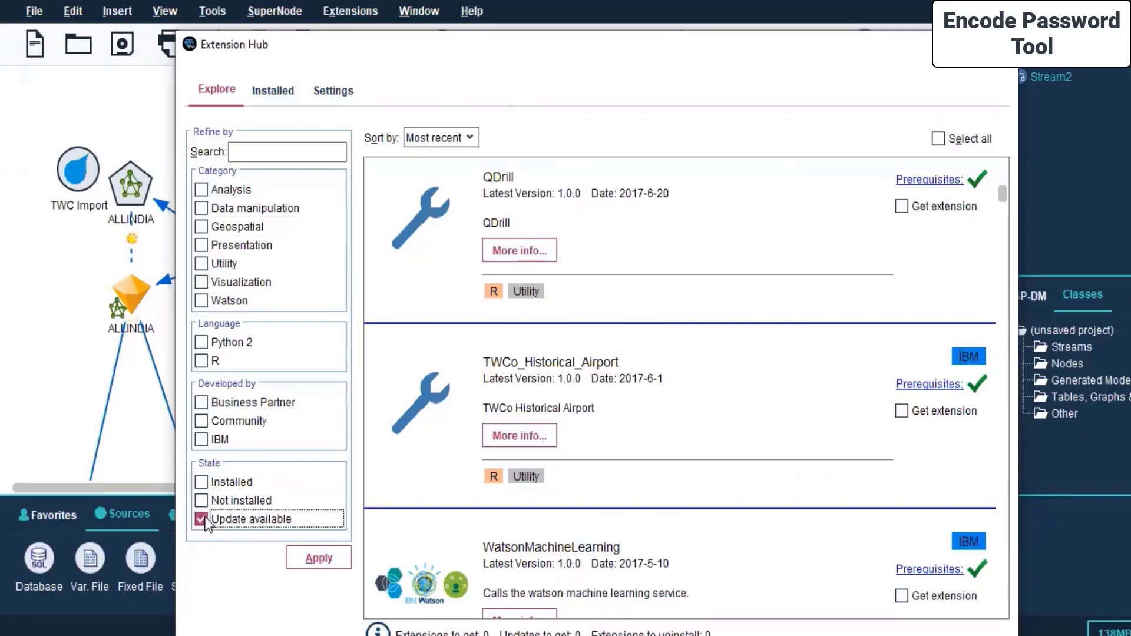
pyautogui.click(309, 560)
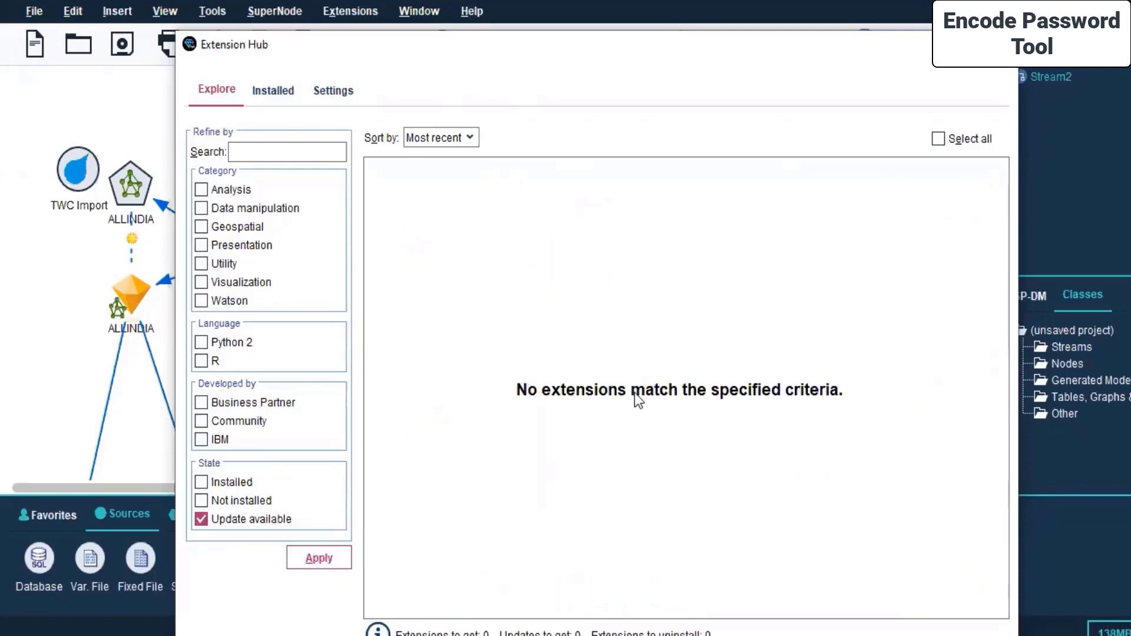
# Filter the extensions by the Not installed state again and browse through the list.
pyautogui.click(196, 521)
pyautogui.click(200, 501)
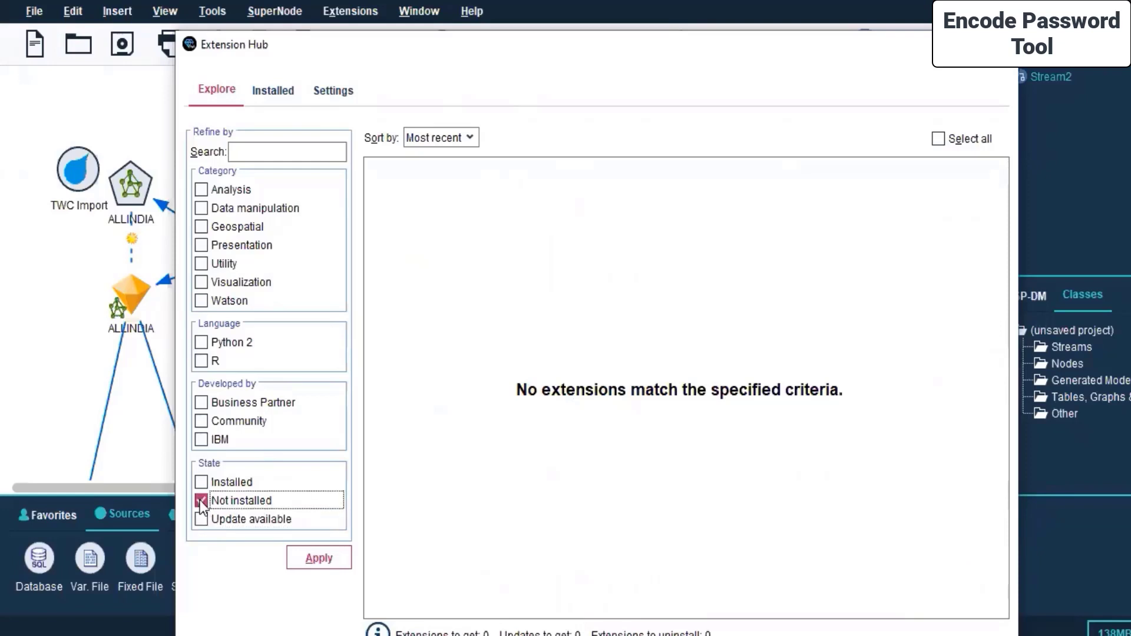
pyautogui.click(320, 558)
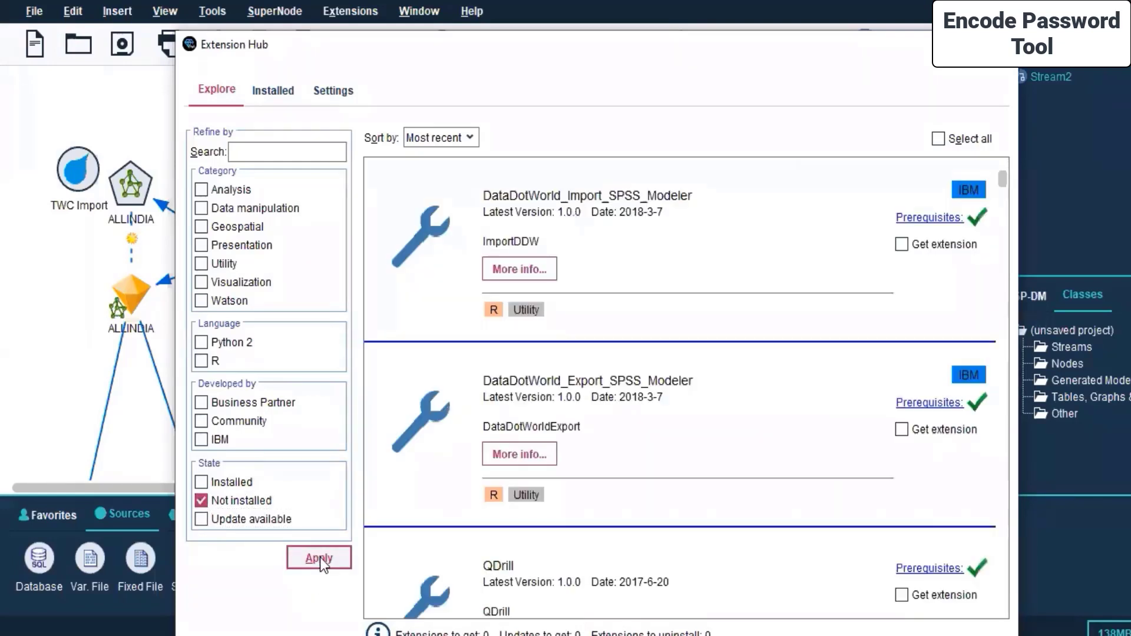
pyautogui.scroll(-15, 640, 341)
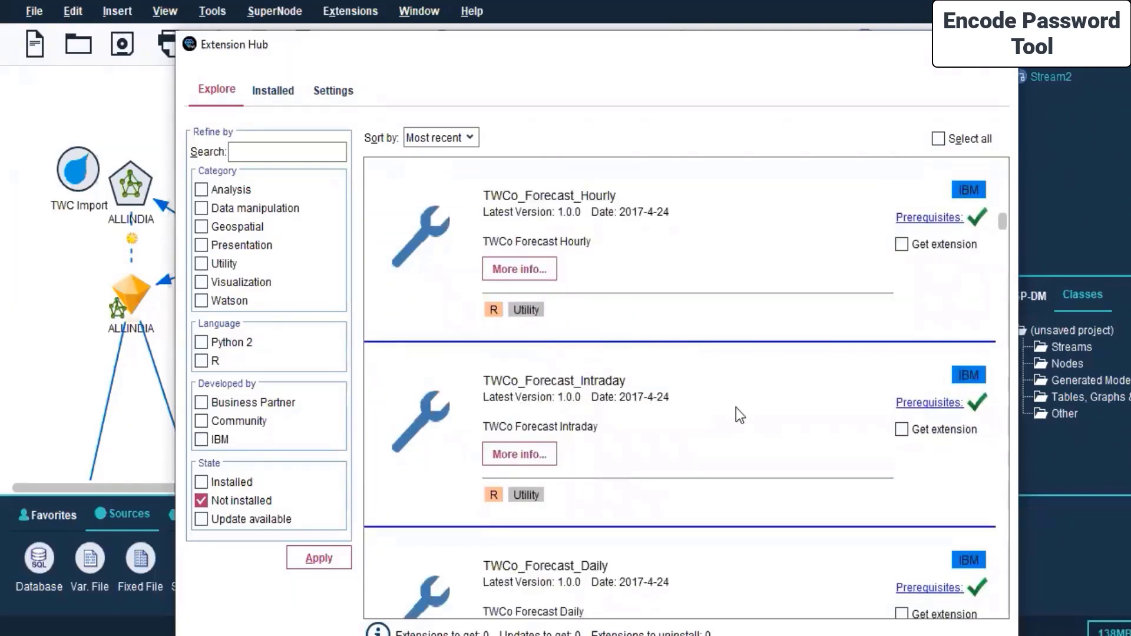
pyautogui.scroll(5, 737, 406)
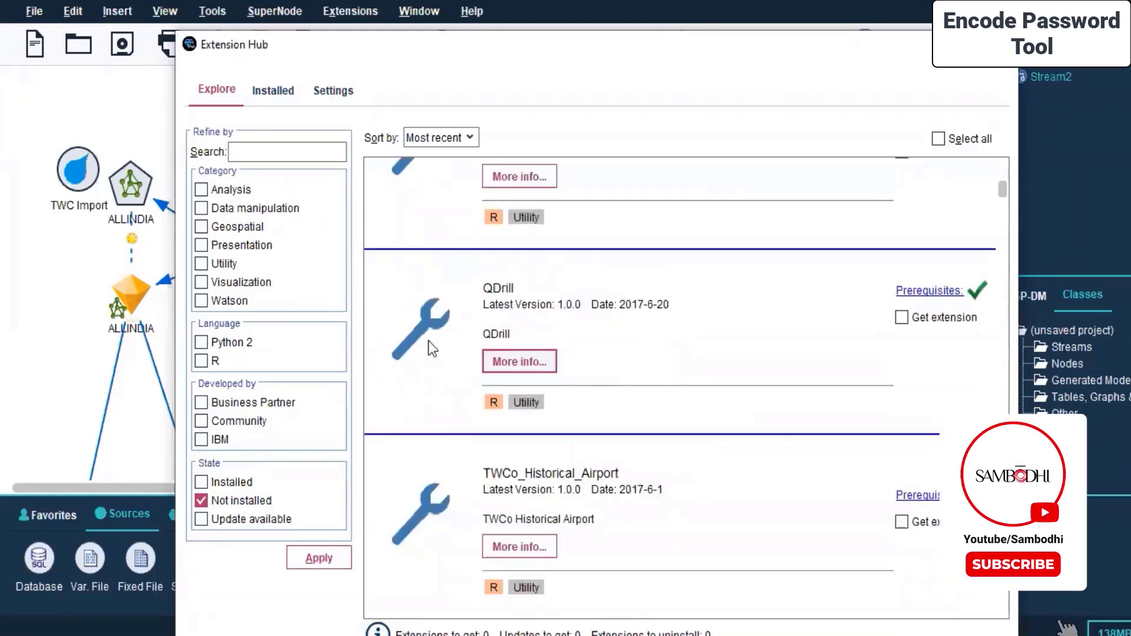
pyautogui.scroll(4, 492, 356)
# Open the details of the DataDotWorld_Import_SPSS_Modeler extension and read the online help page about Extension Details.
pyautogui.click(523, 274)
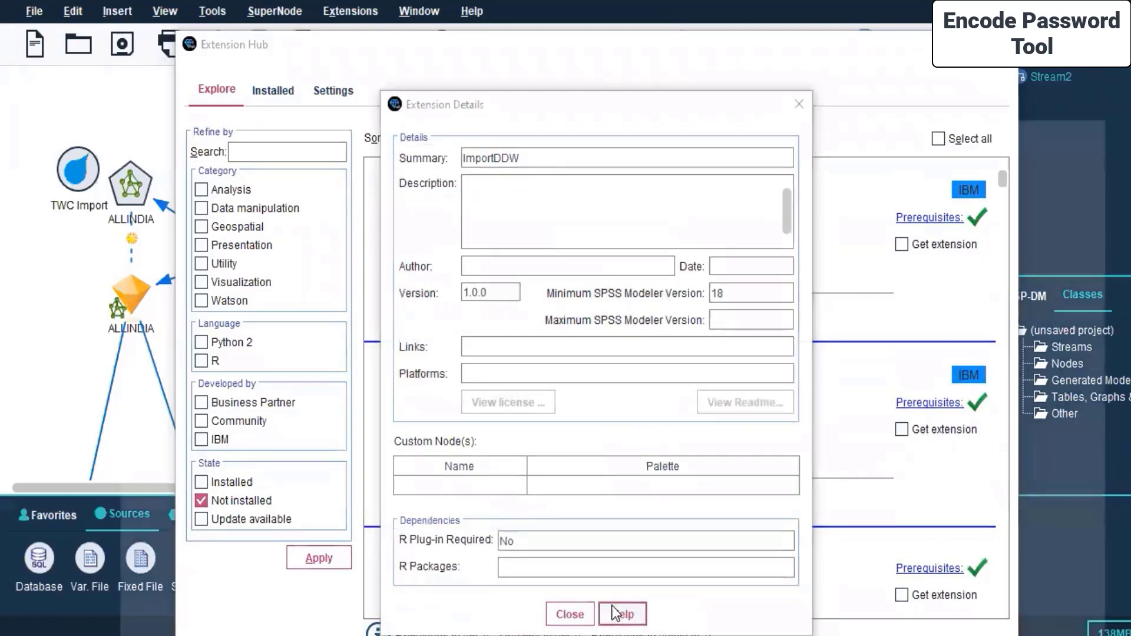
pyautogui.click(613, 608)
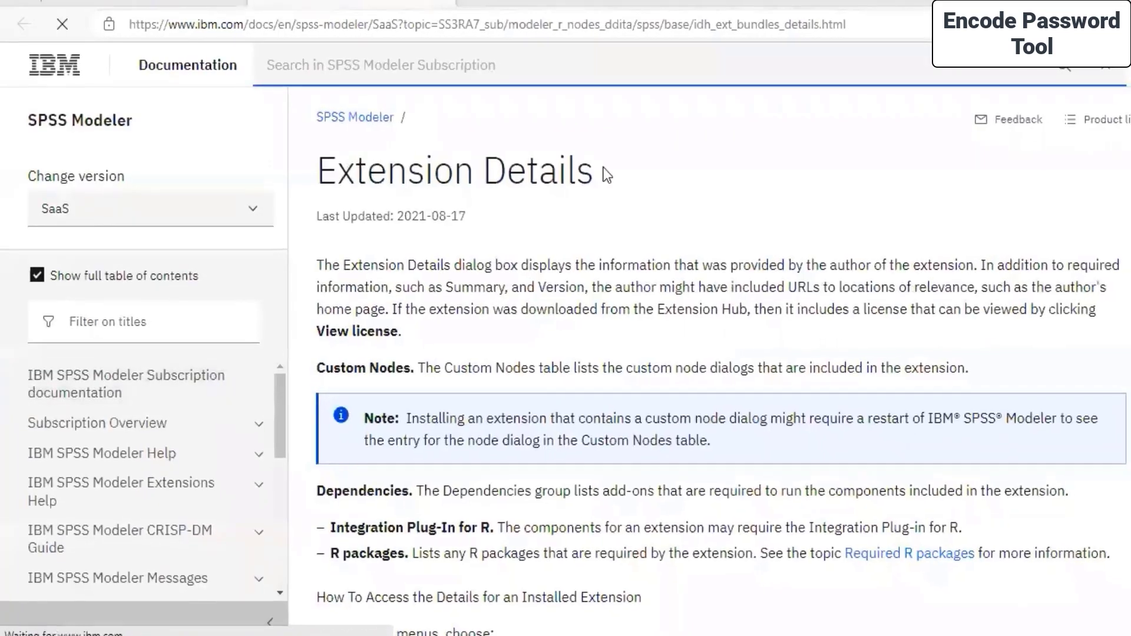
pyautogui.scroll(-3, 406, 353)
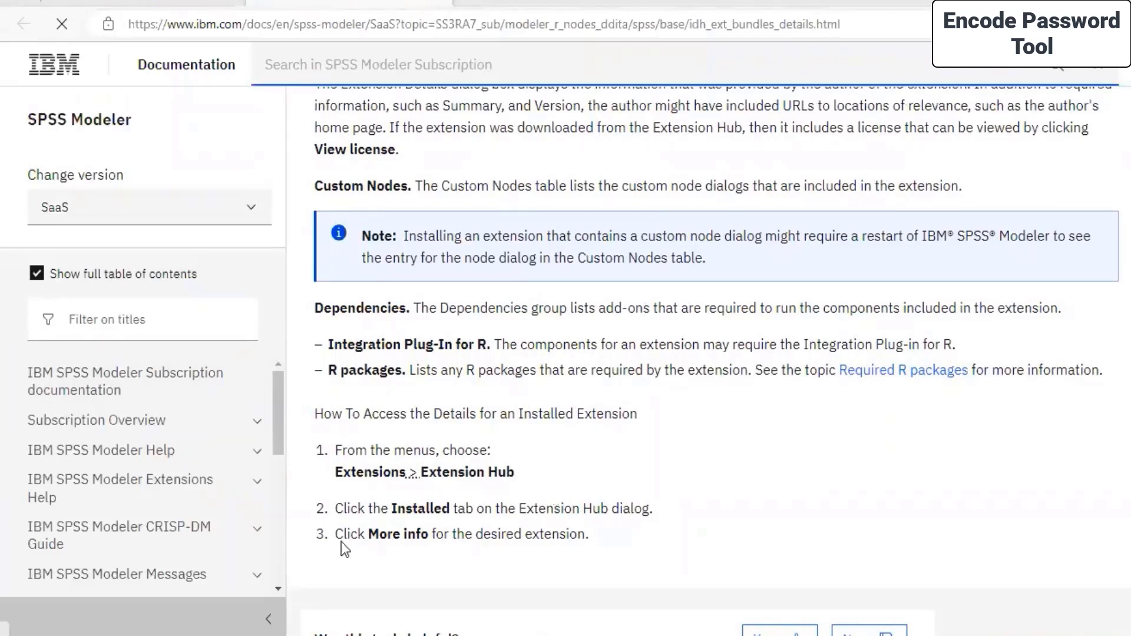
# Read the Extension Details help page, focusing on the dialog description, Dependencies, Integration Plug-In for R and R packages.
pyautogui.scroll(-3, 416, 531)
pyautogui.scroll(4, 512, 310)
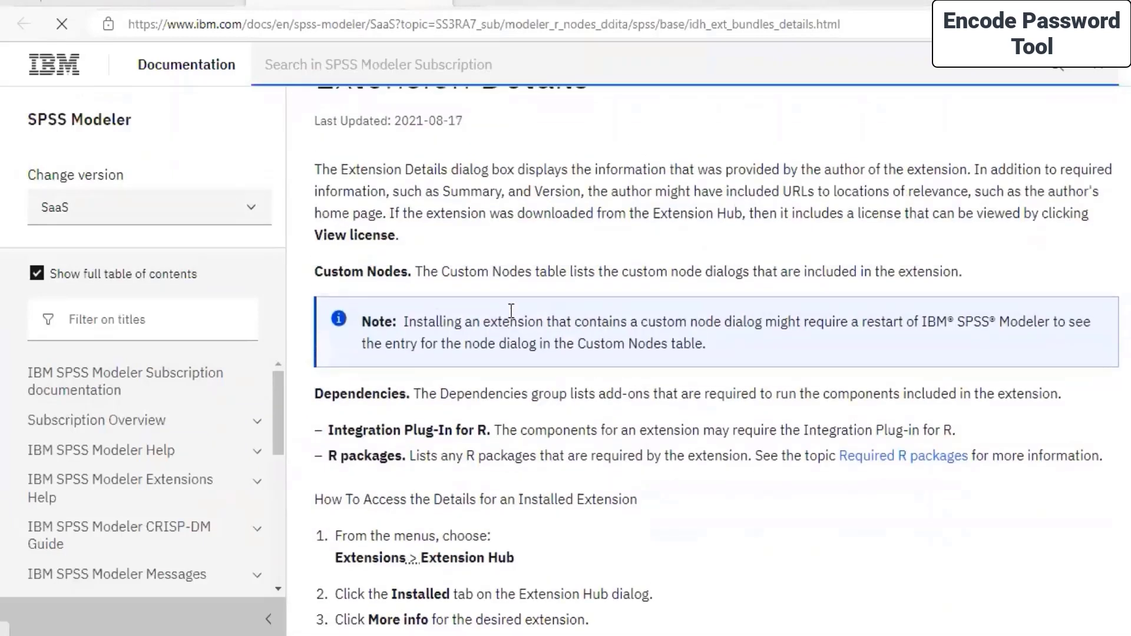
pyautogui.scroll(2, 512, 311)
pyautogui.moveTo(458, 260); pyautogui.dragTo(974, 282)
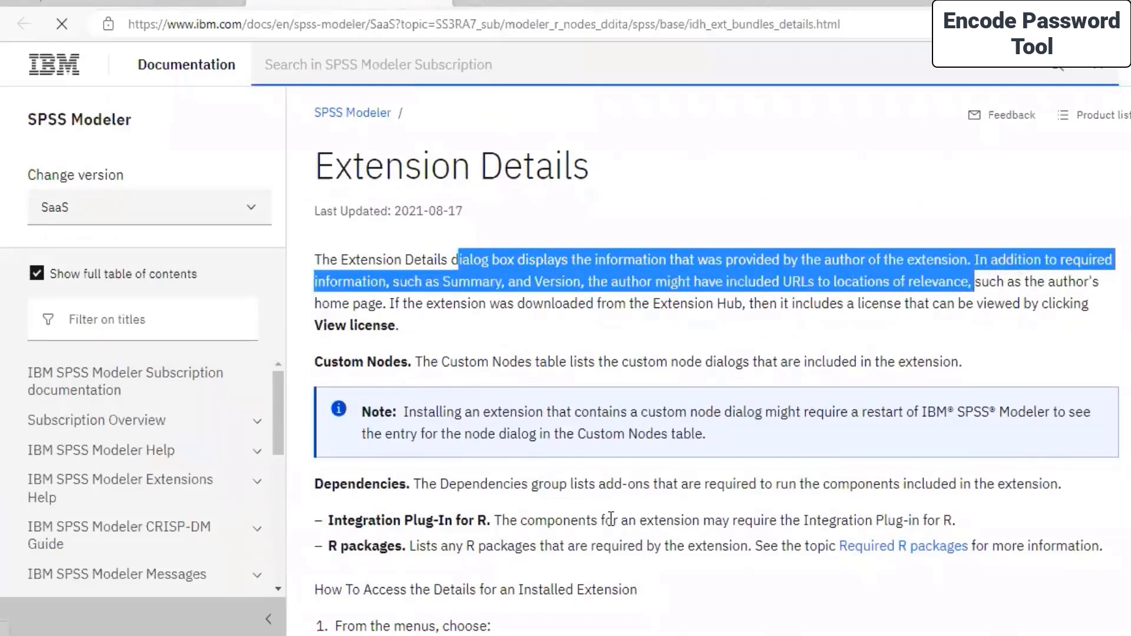
pyautogui.moveTo(420, 484); pyautogui.dragTo(1059, 487)
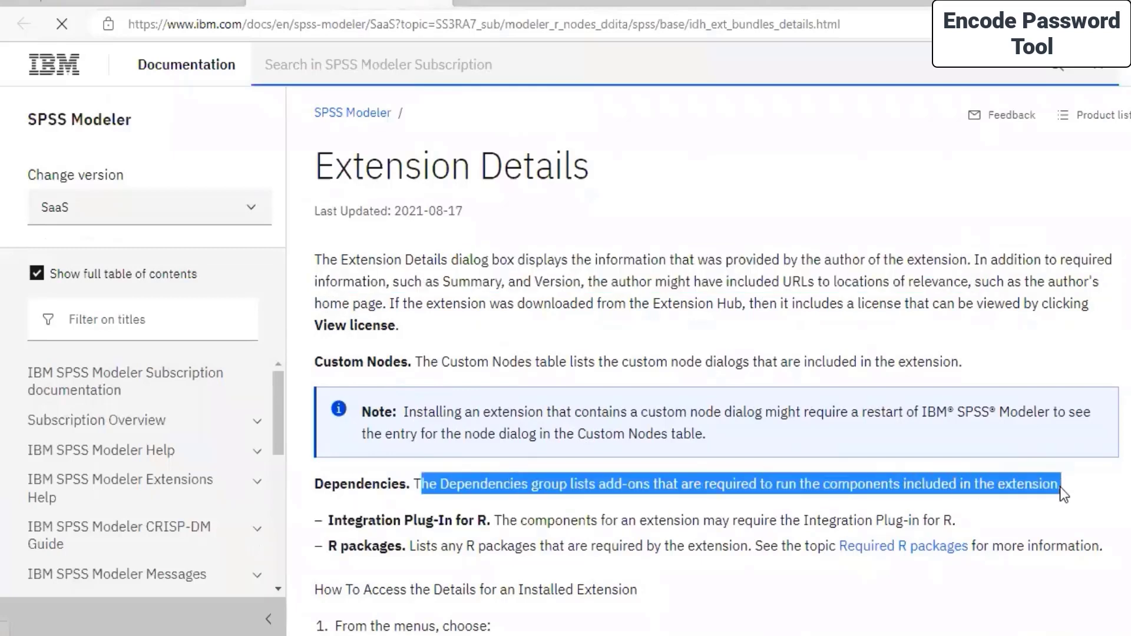
pyautogui.click(387, 514)
pyautogui.moveTo(329, 511); pyautogui.dragTo(1000, 536)
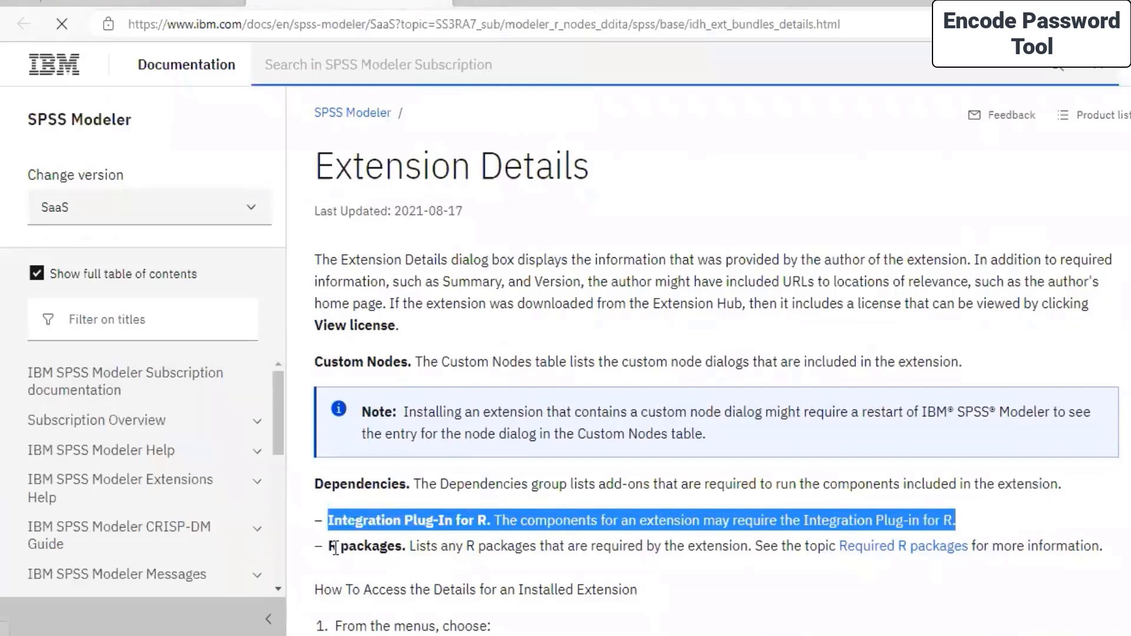
pyautogui.moveTo(336, 548); pyautogui.dragTo(783, 580)
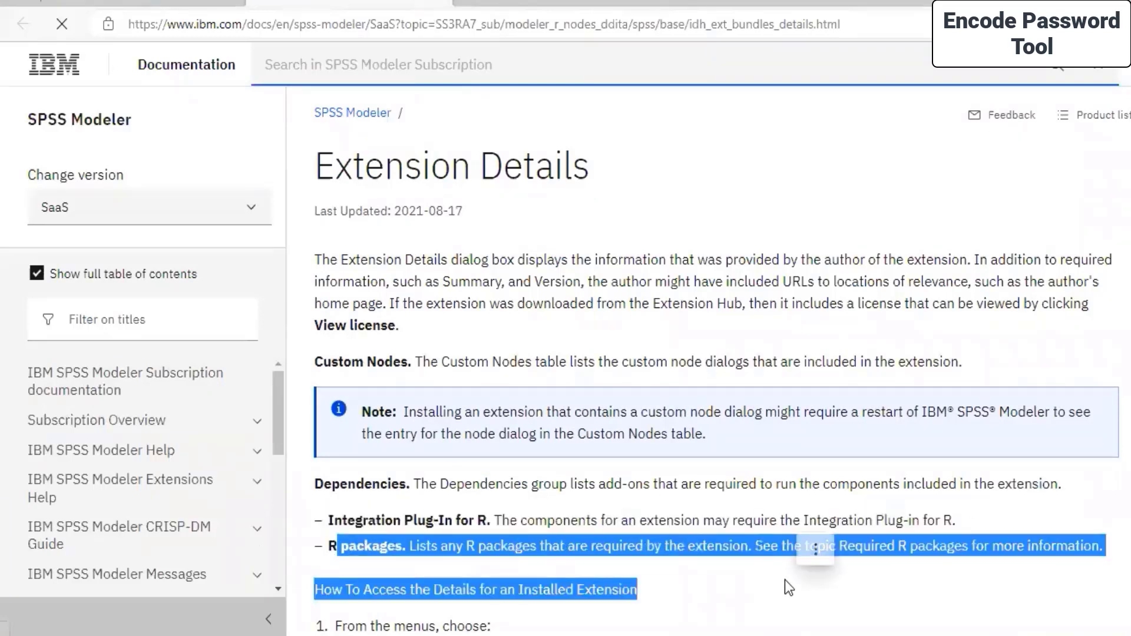
pyautogui.click(769, 610)
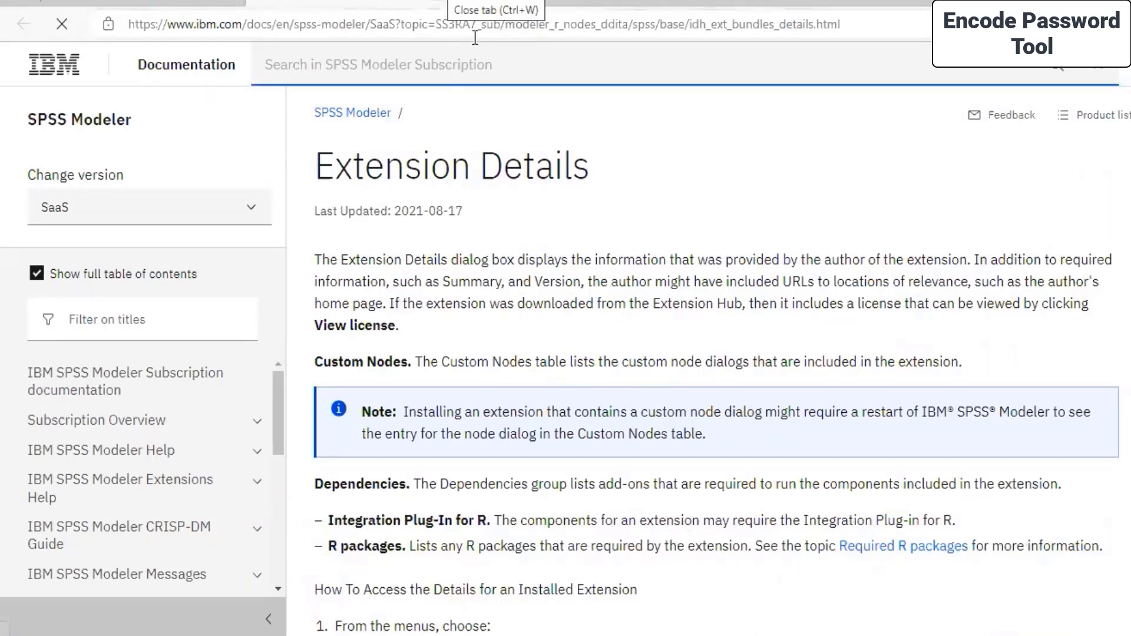
# Close the online help page, return to SPSS Modeler, and close the Extension Details and Extension Hub dialogs.
pyautogui.hotkey('ctrl', 'w')
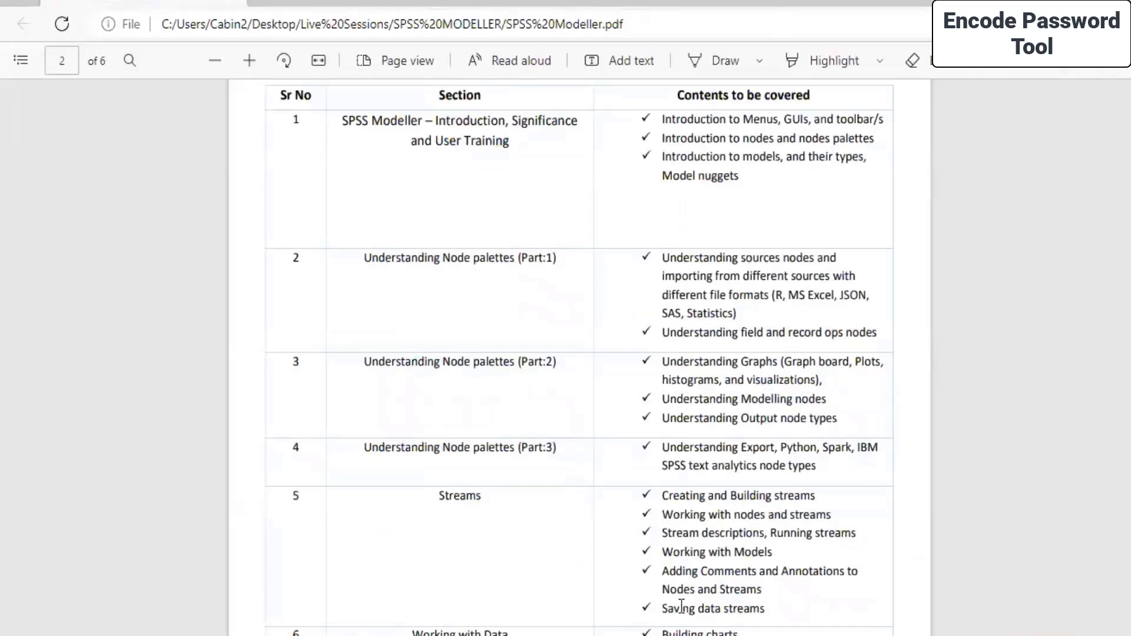
pyautogui.hotkey('alt', 'Tab')
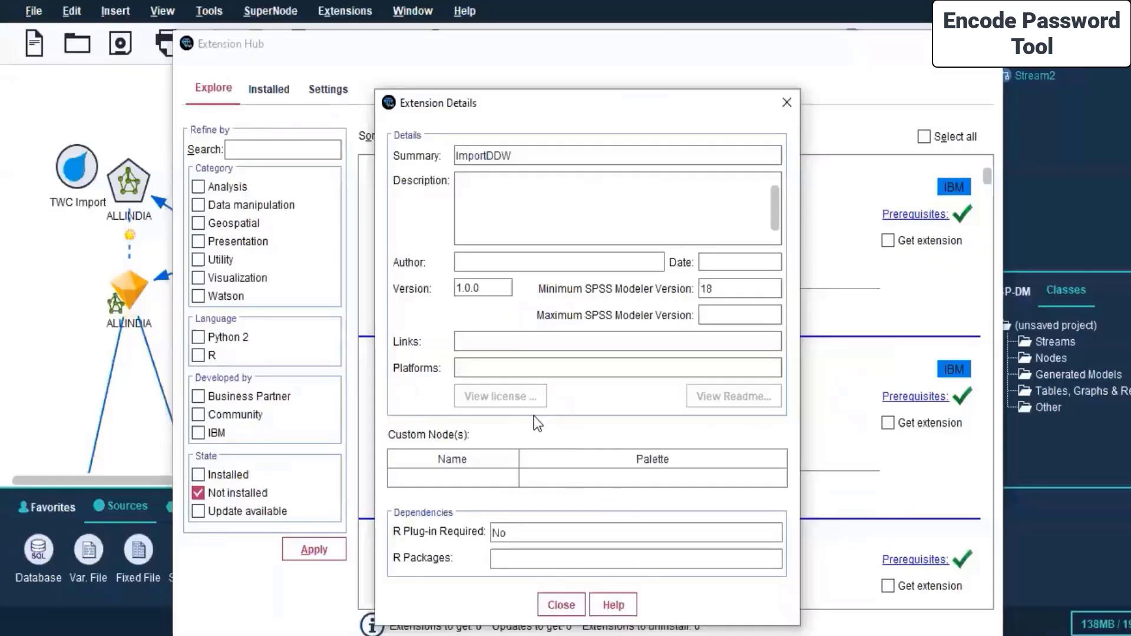
pyautogui.click(786, 101)
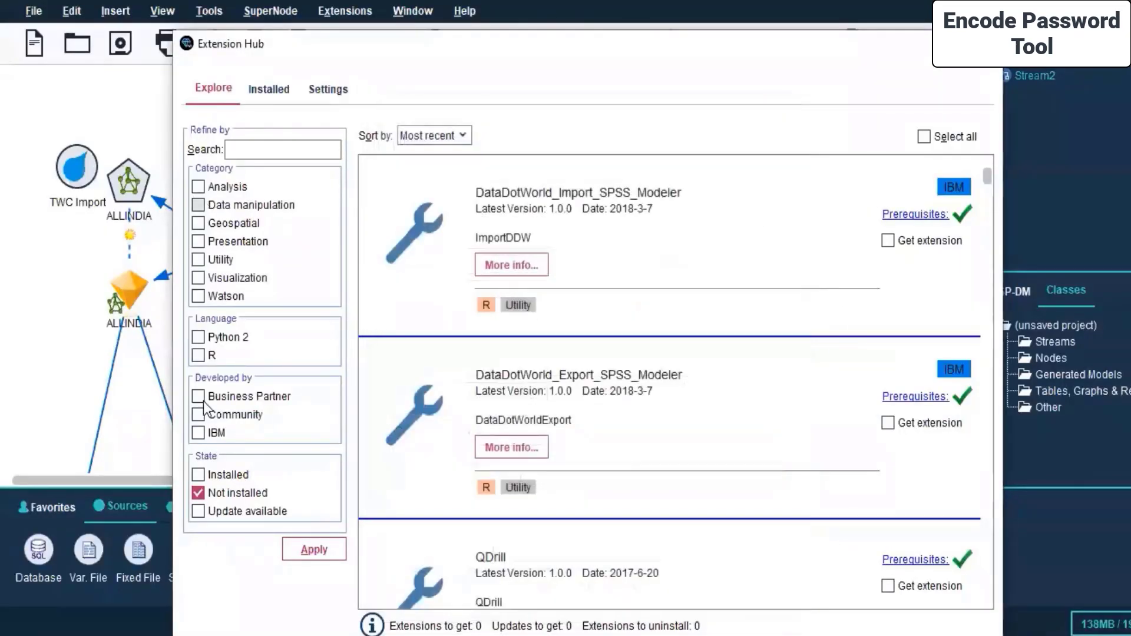
pyautogui.scroll(-5, 593, 504)
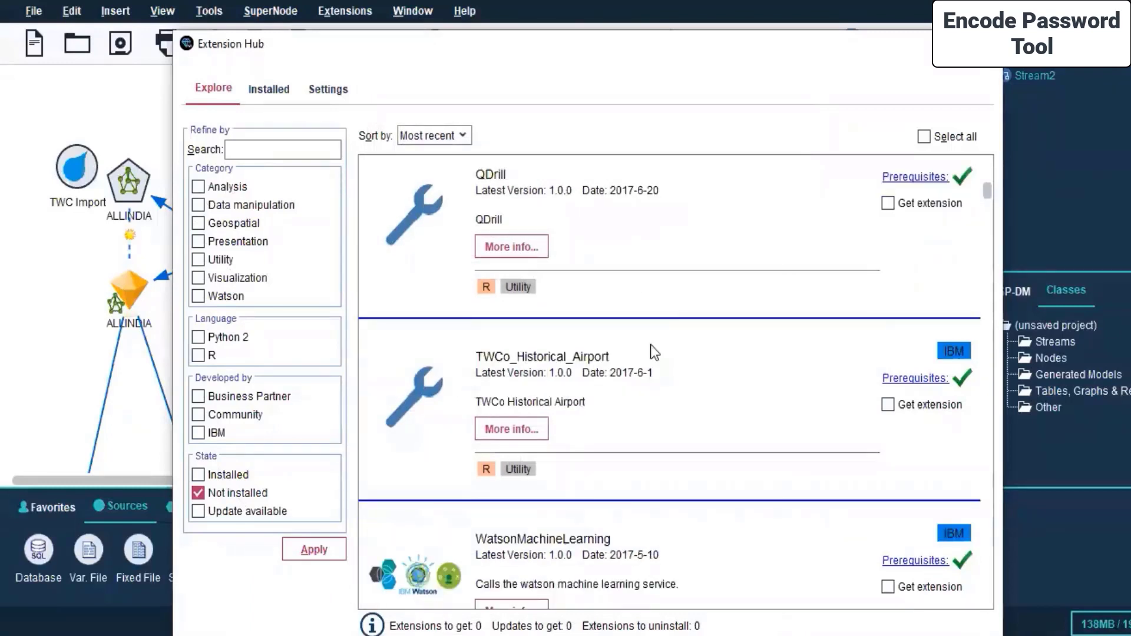
pyautogui.click(985, 44)
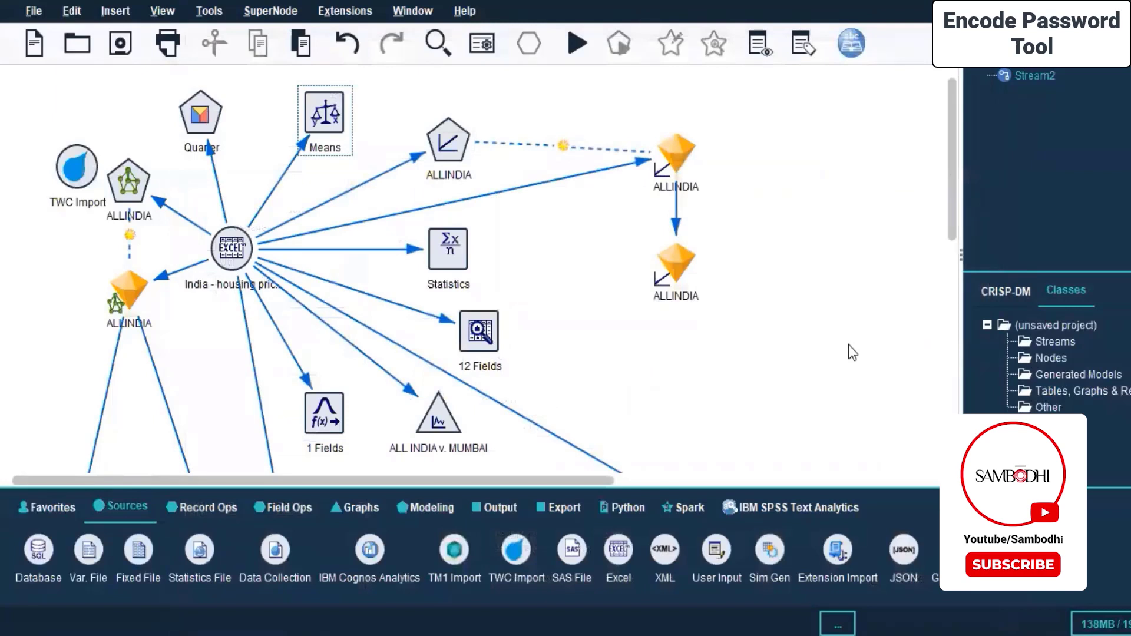
# Examine the commands for closing windows and the available help resources, and look over the stream's nodes.
pyautogui.click(440, 11)
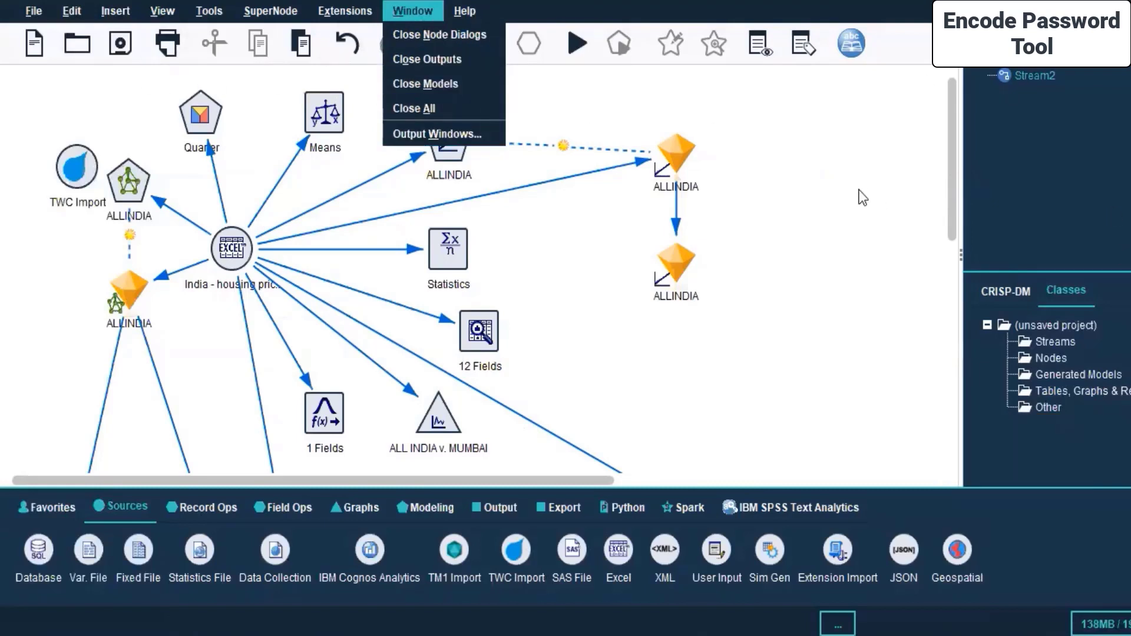
pyautogui.click(536, 17)
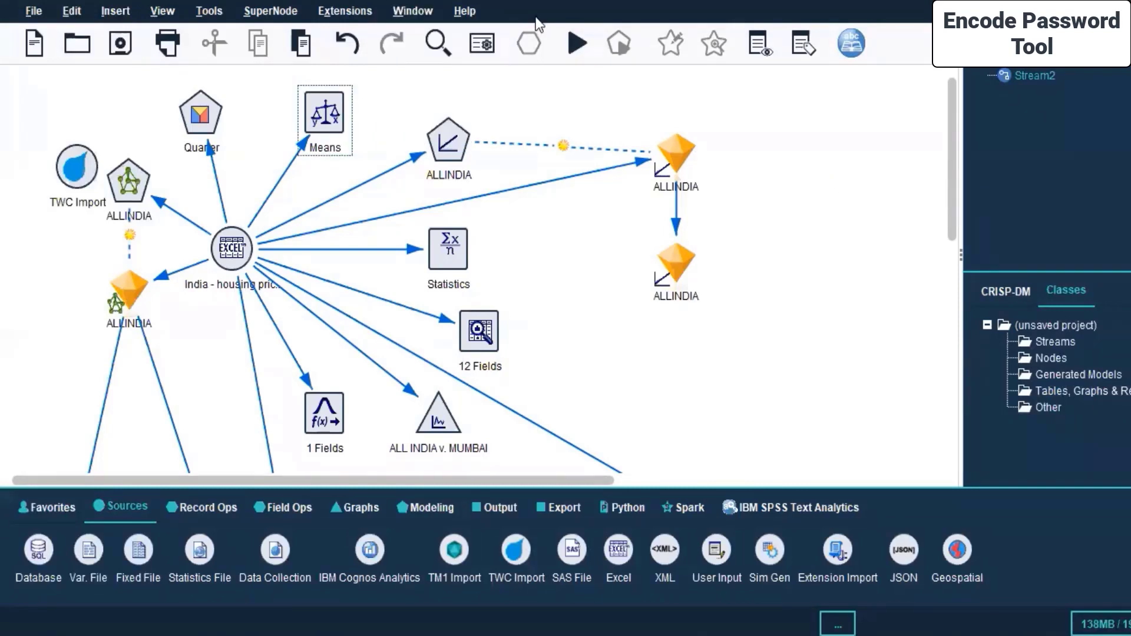
pyautogui.click(465, 11)
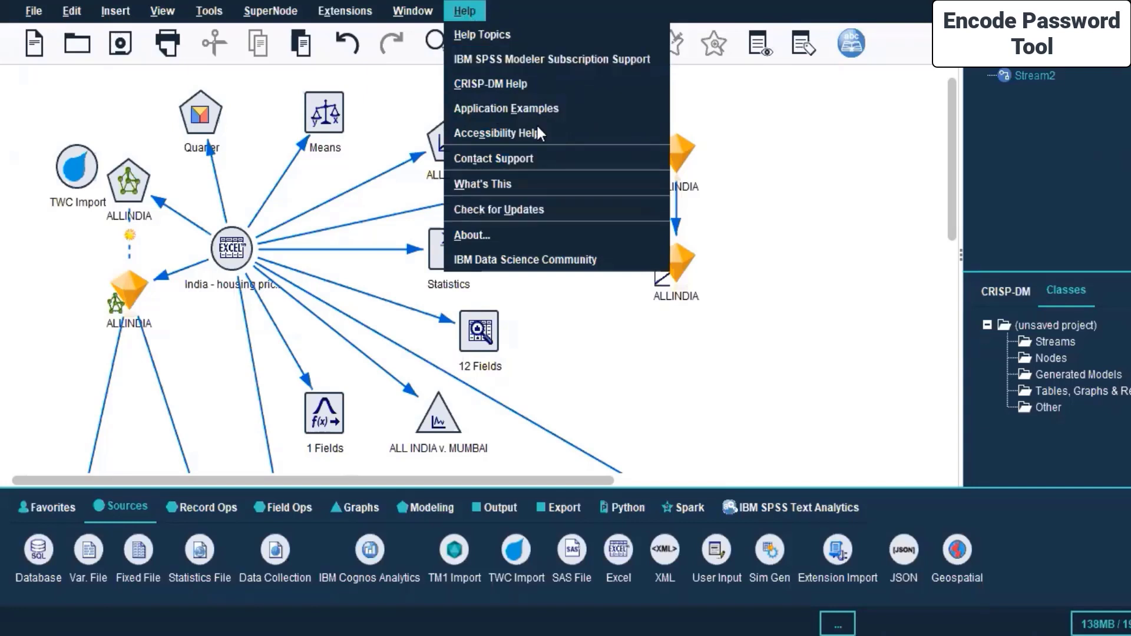
pyautogui.click(741, 365)
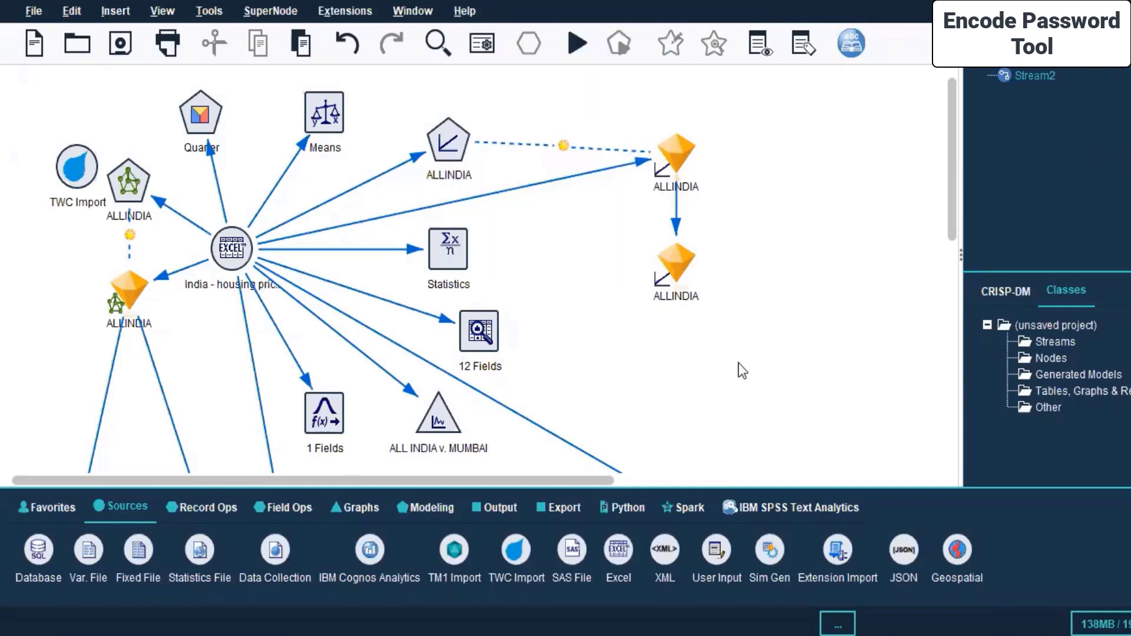
pyautogui.scroll(-5, 593, 290)
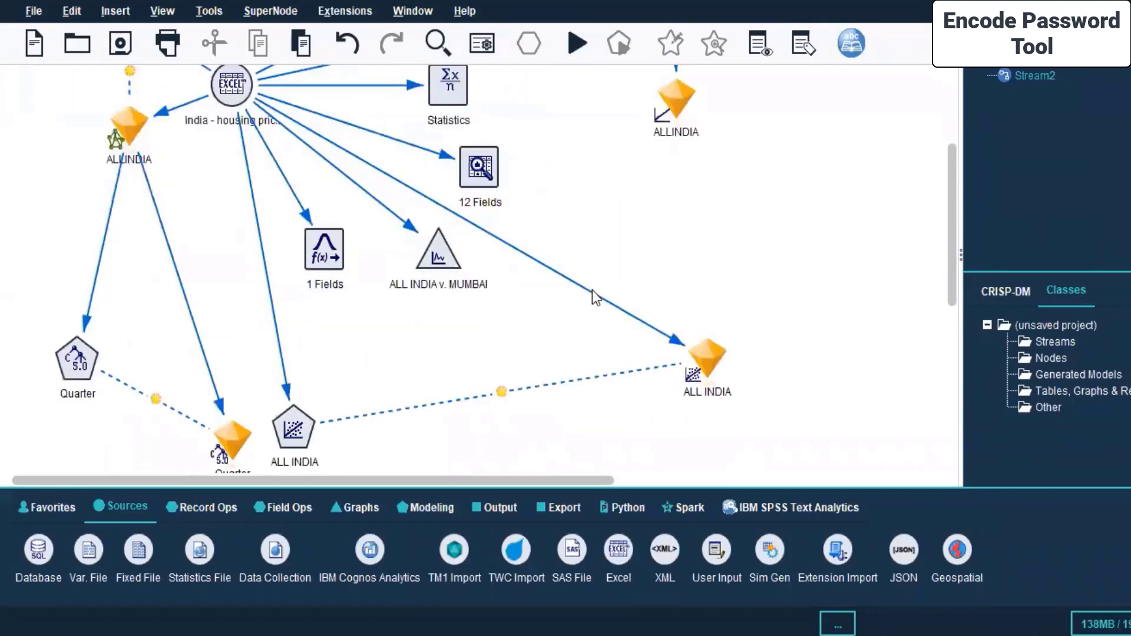
pyautogui.scroll(5, 593, 290)
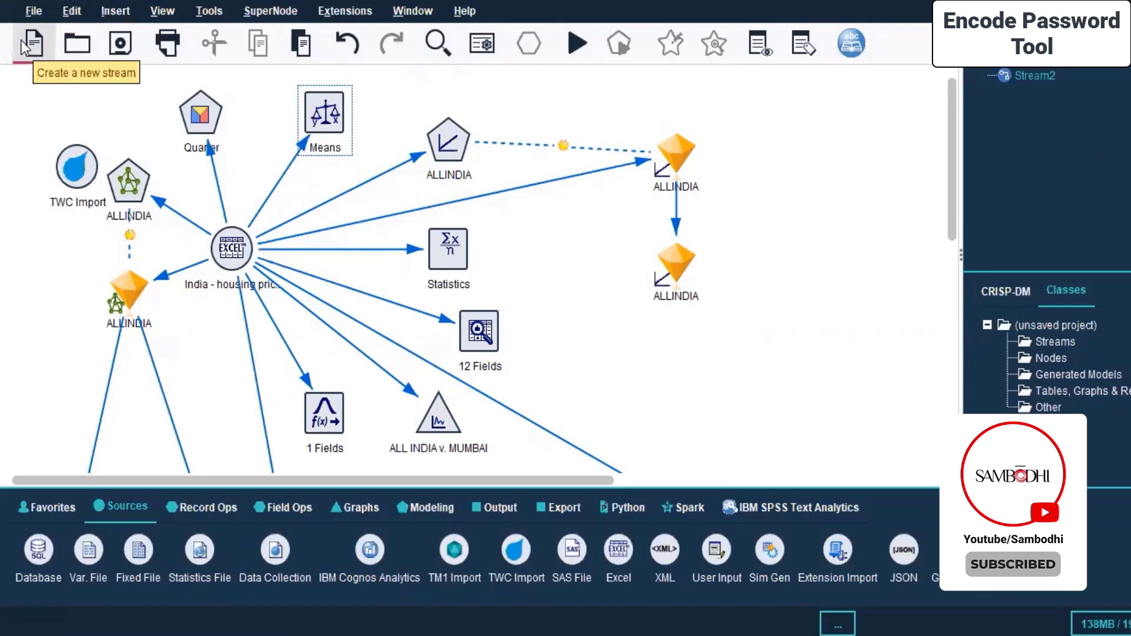
# Compare the toolbar shortcuts for creating and opening streams with the matching file commands, and check the view options.
pyautogui.click(27, 11)
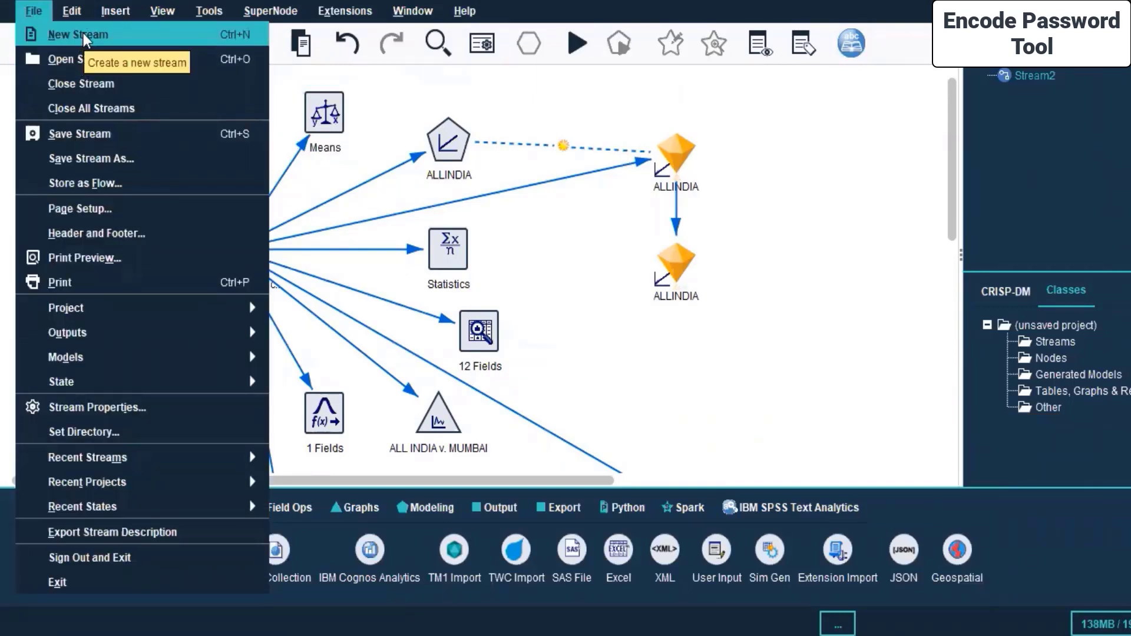
pyautogui.click(383, 182)
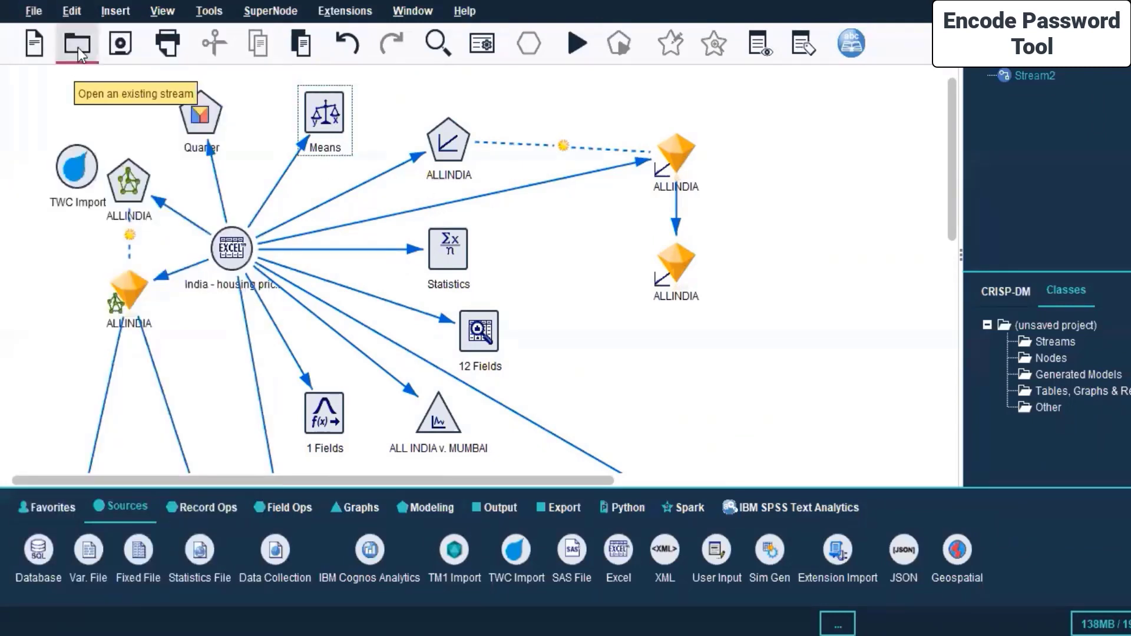
pyautogui.click(34, 13)
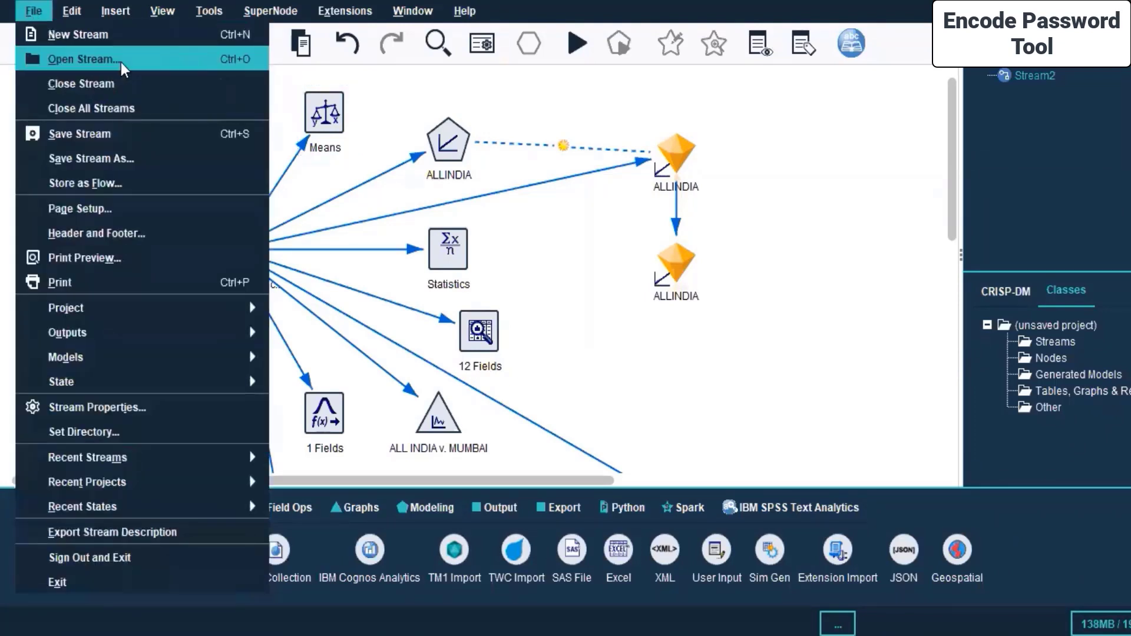
pyautogui.click(162, 11)
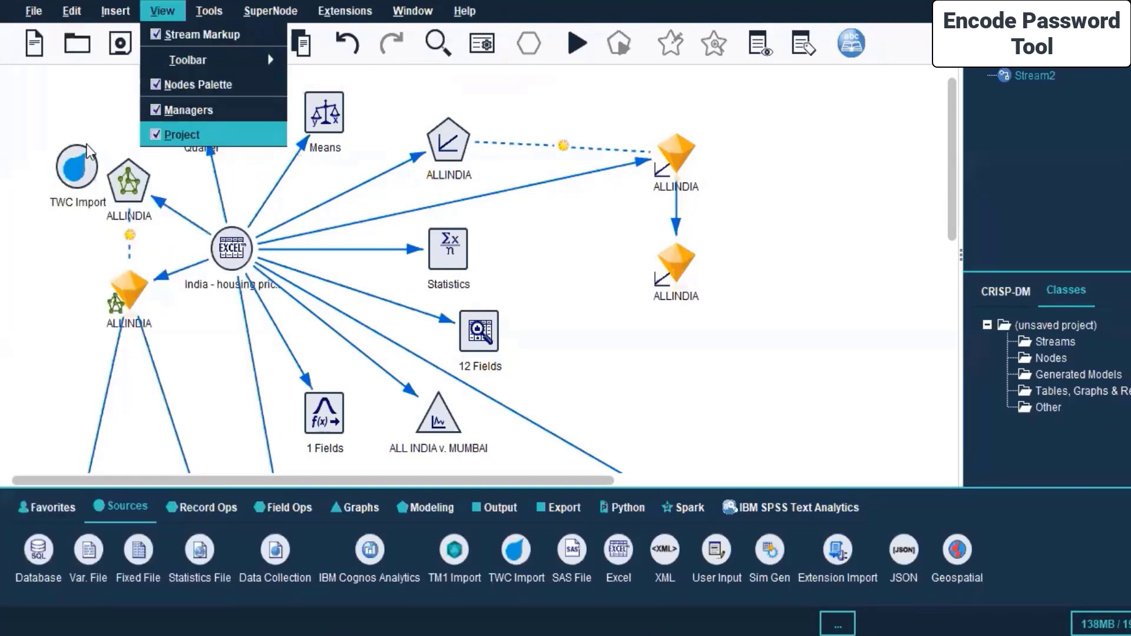
pyautogui.click(12, 130)
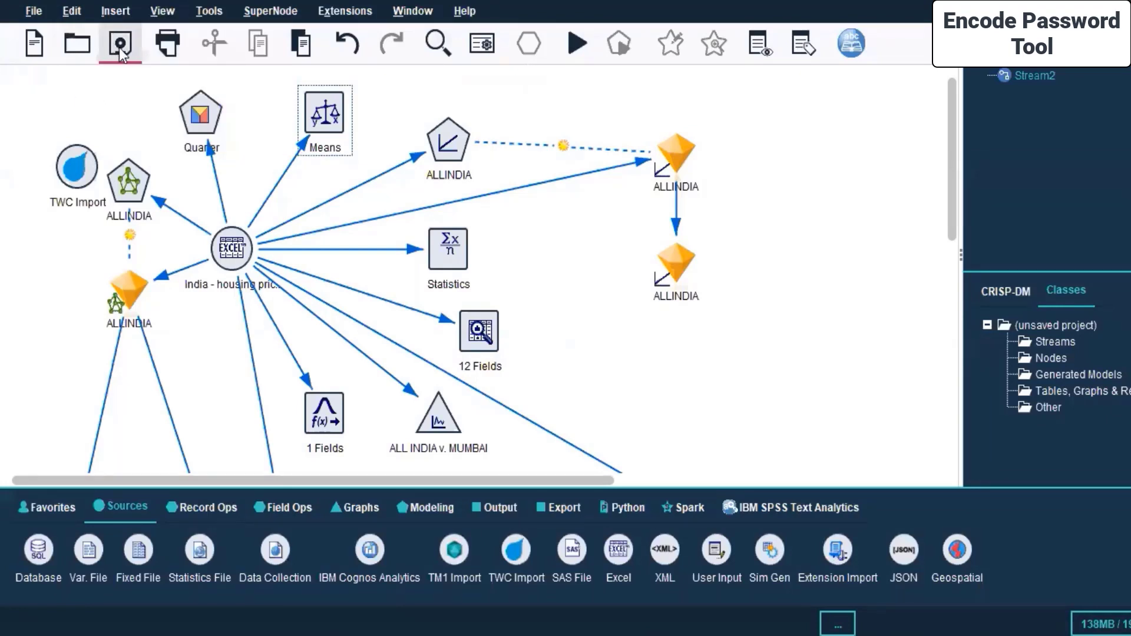
# Select the India housing Excel source node and run the current stream.
pyautogui.click(200, 126)
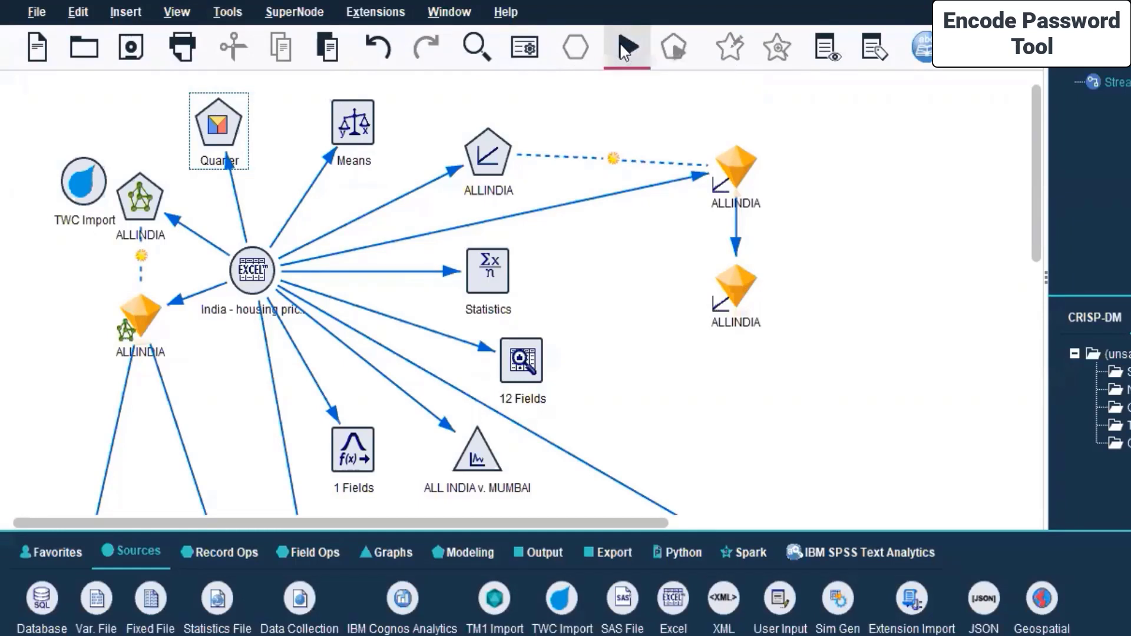
pyautogui.click(251, 272)
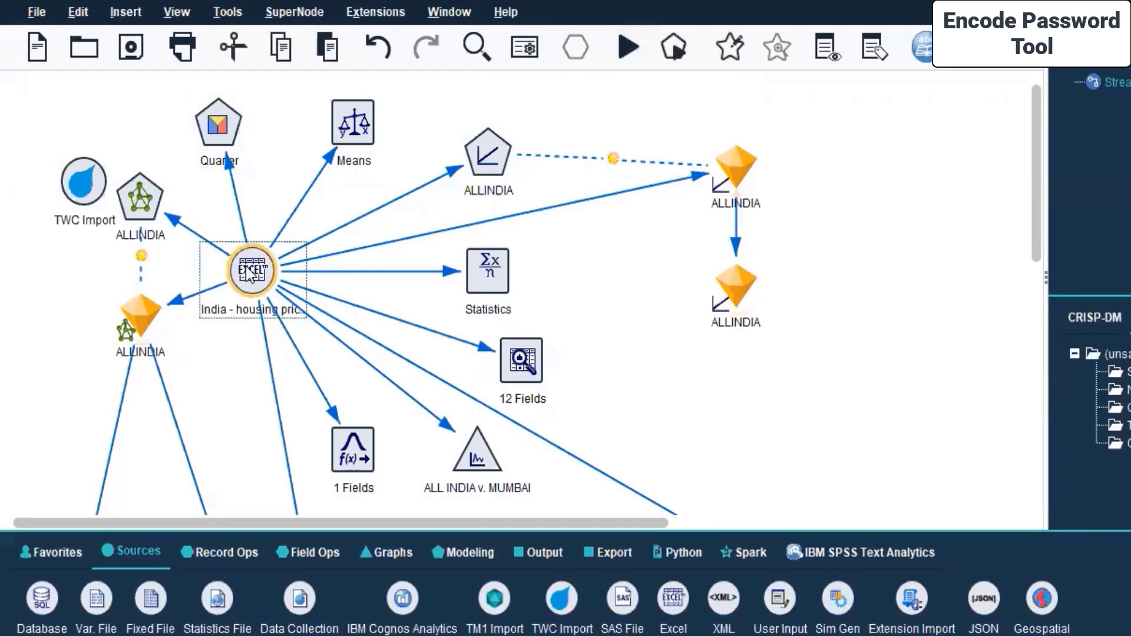
pyautogui.click(630, 49)
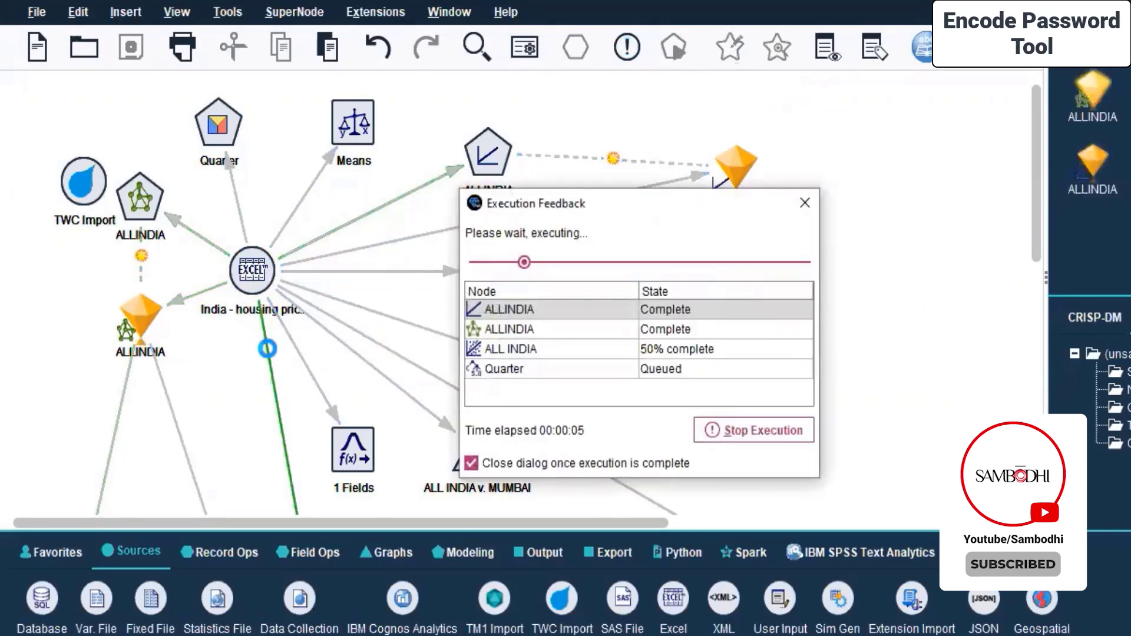
pyautogui.scroll(-3, 267, 347)
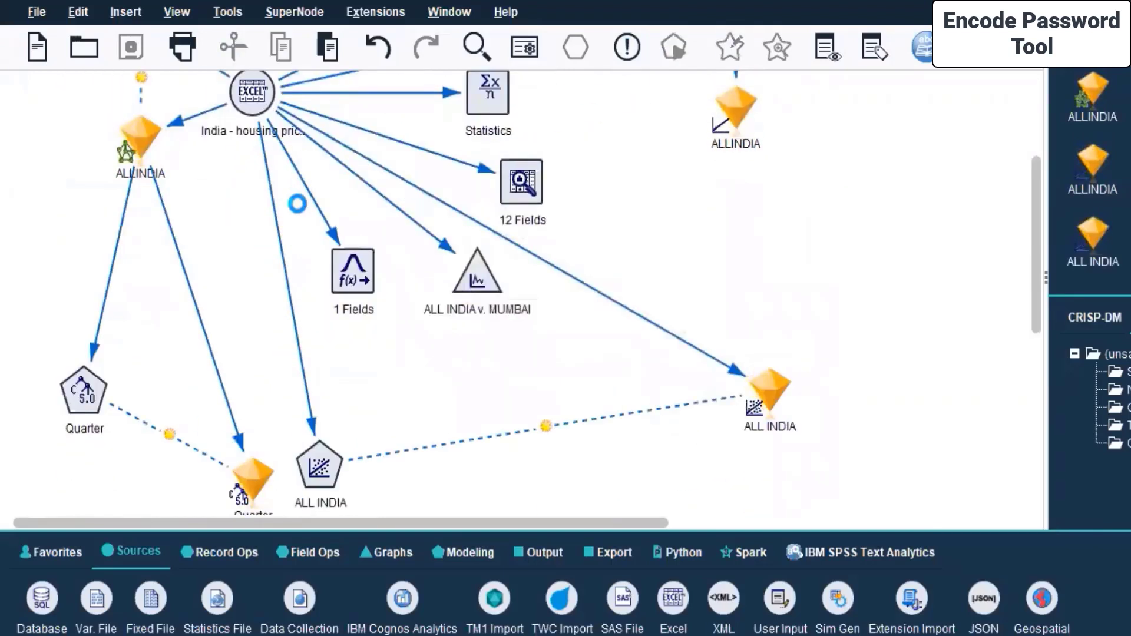
pyautogui.scroll(3, 299, 197)
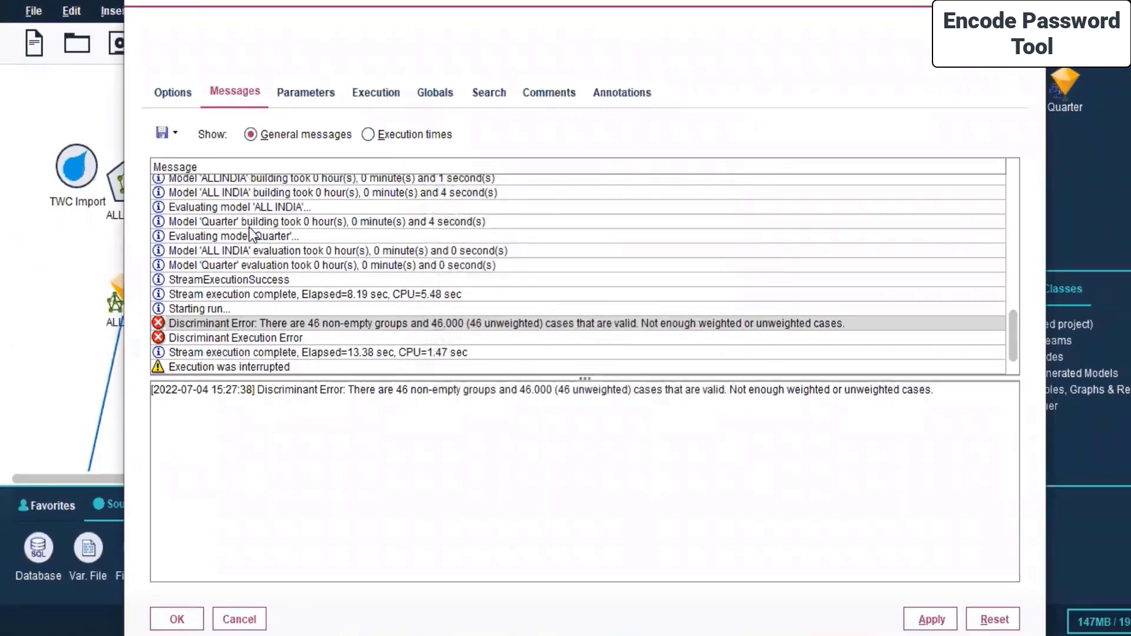
# Review the general execution messages in the stream properties, then close the dialog and clear the node selection.
pyautogui.scroll(10, 235, 205)
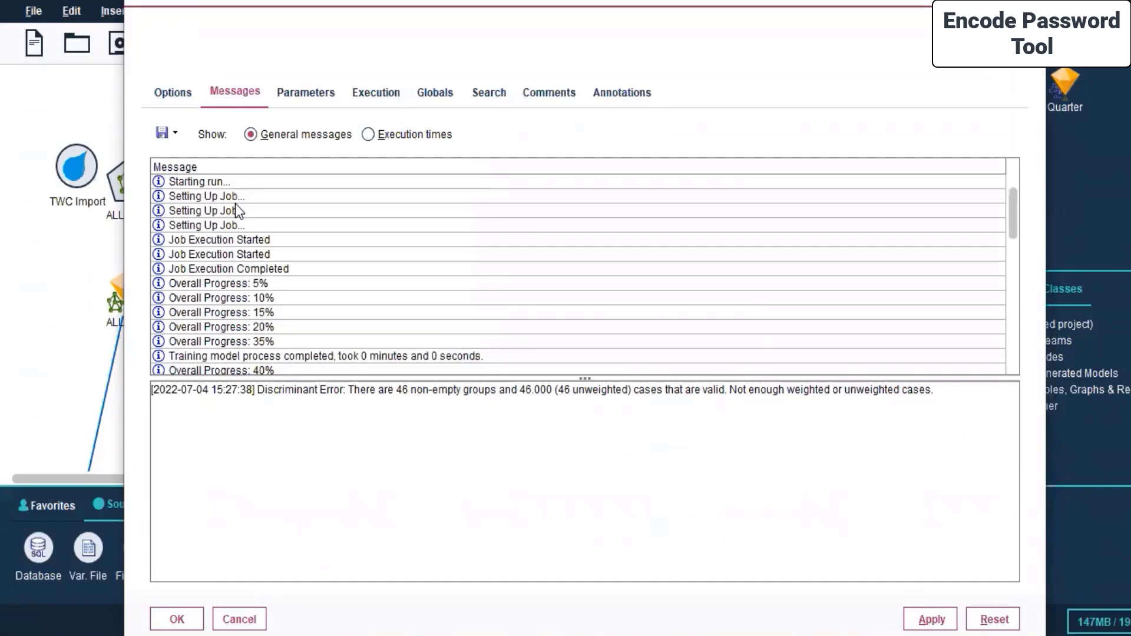
pyautogui.scroll(-10, 233, 198)
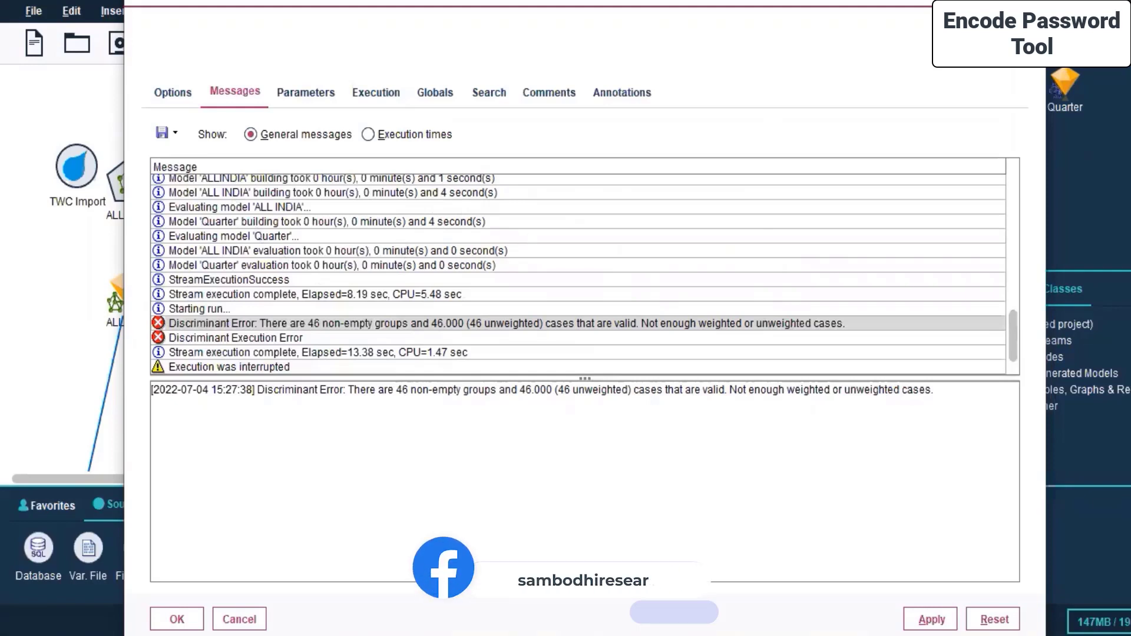
pyautogui.press('Escape')
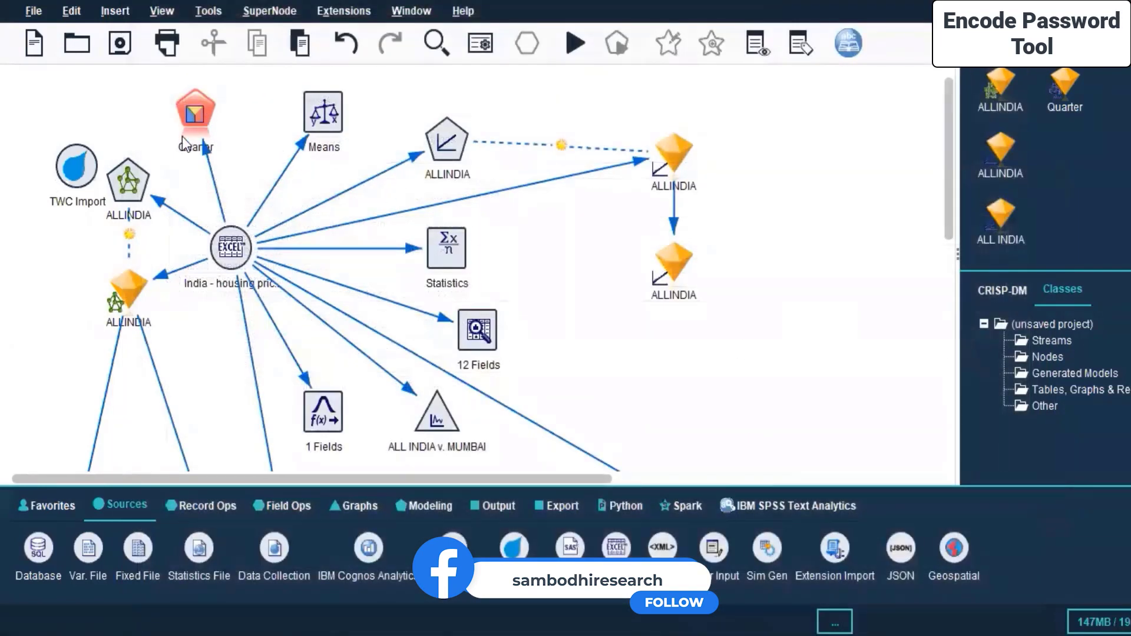
pyautogui.click(112, 105)
# Switch to the SPSS Modeller PDF outline, review the section 1 topics on menus, nodes and models, and return to SPSS Modeler.
pyautogui.scroll(-5, 178, 124)
pyautogui.scroll(5, 178, 124)
pyautogui.hotkey('alt', 'Tab')
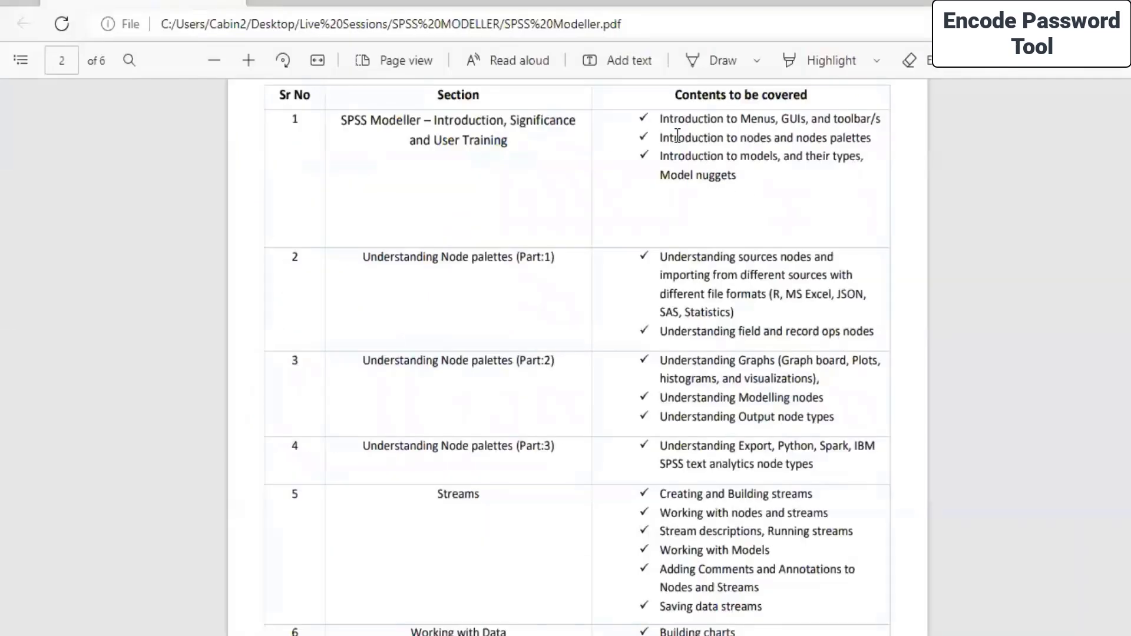
pyautogui.moveTo(651, 136); pyautogui.dragTo(863, 161)
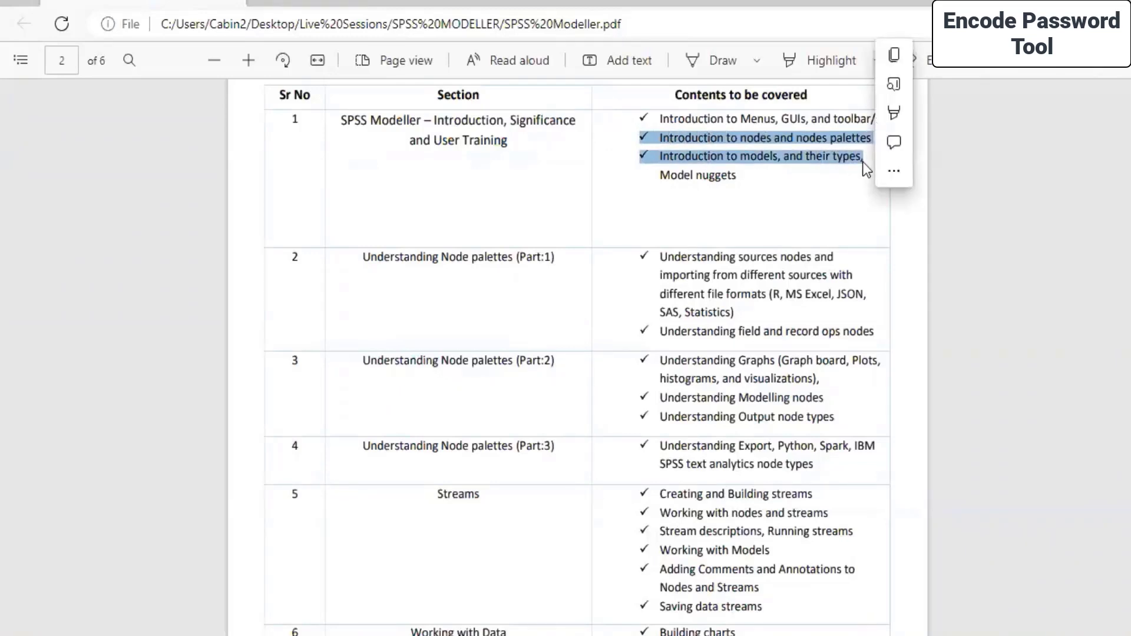
pyautogui.moveTo(670, 119); pyautogui.dragTo(881, 121)
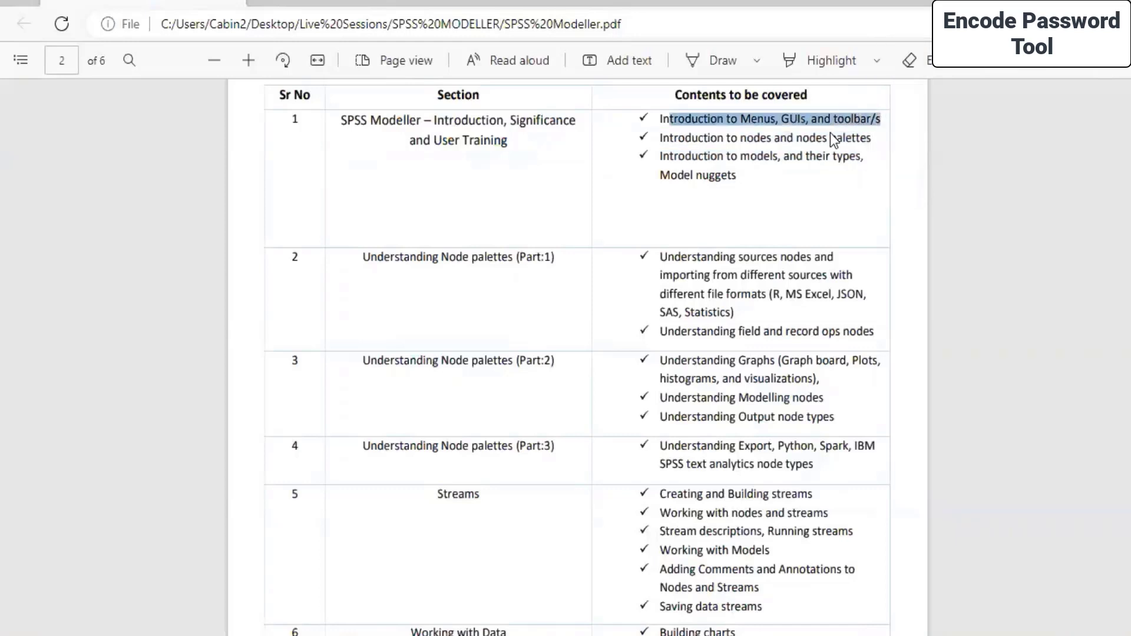
pyautogui.moveTo(685, 137); pyautogui.dragTo(864, 157)
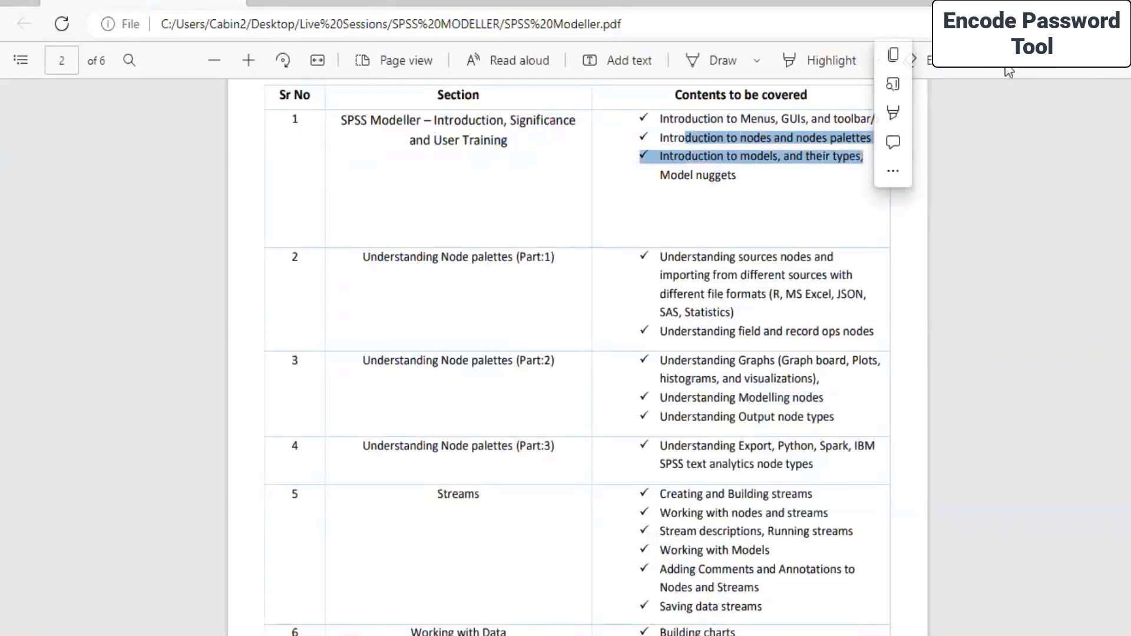
pyautogui.hotkey('alt', 'Tab')
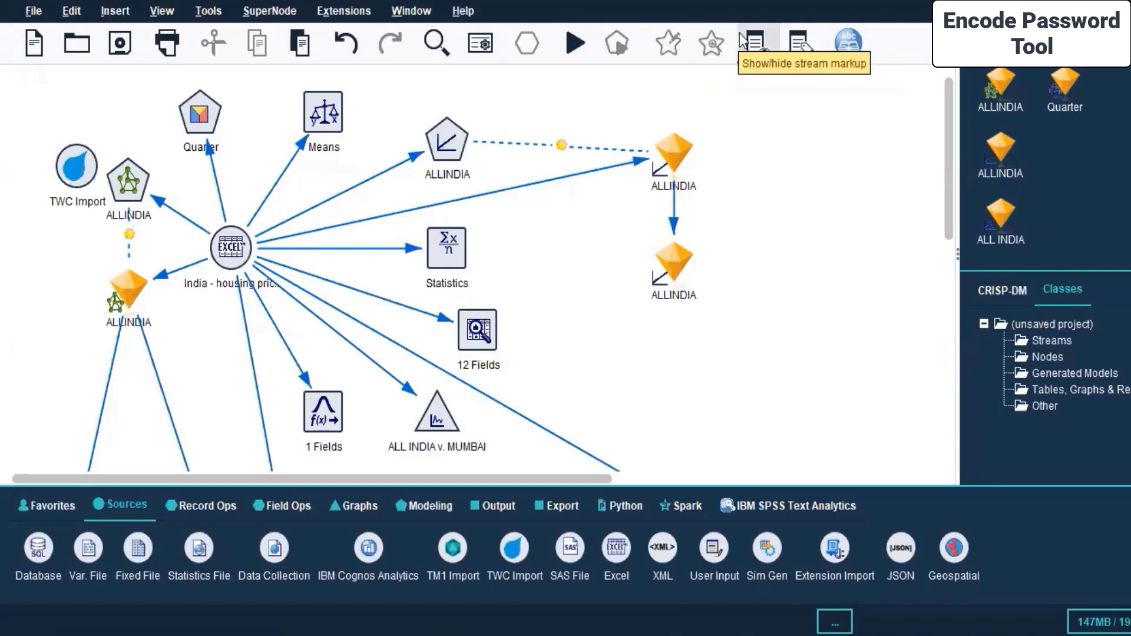
# Add a stream comment reading "Dataset" and place it below the India housing Excel source node, beside the ALLINDIA nugget.
pyautogui.click(796, 52)
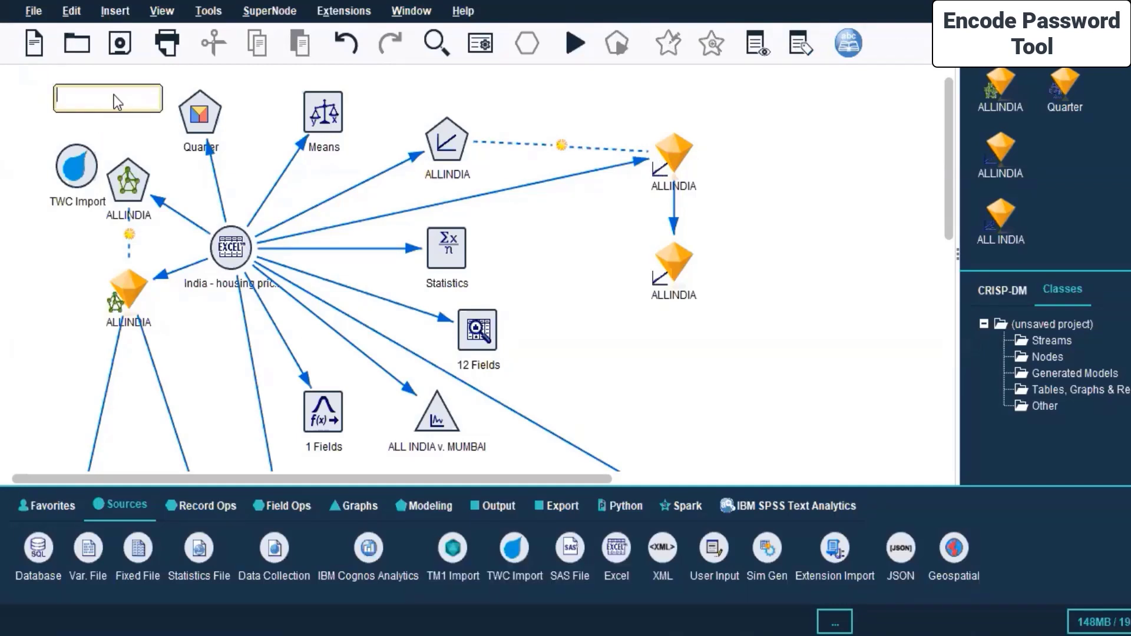
pyautogui.write('Dataset')
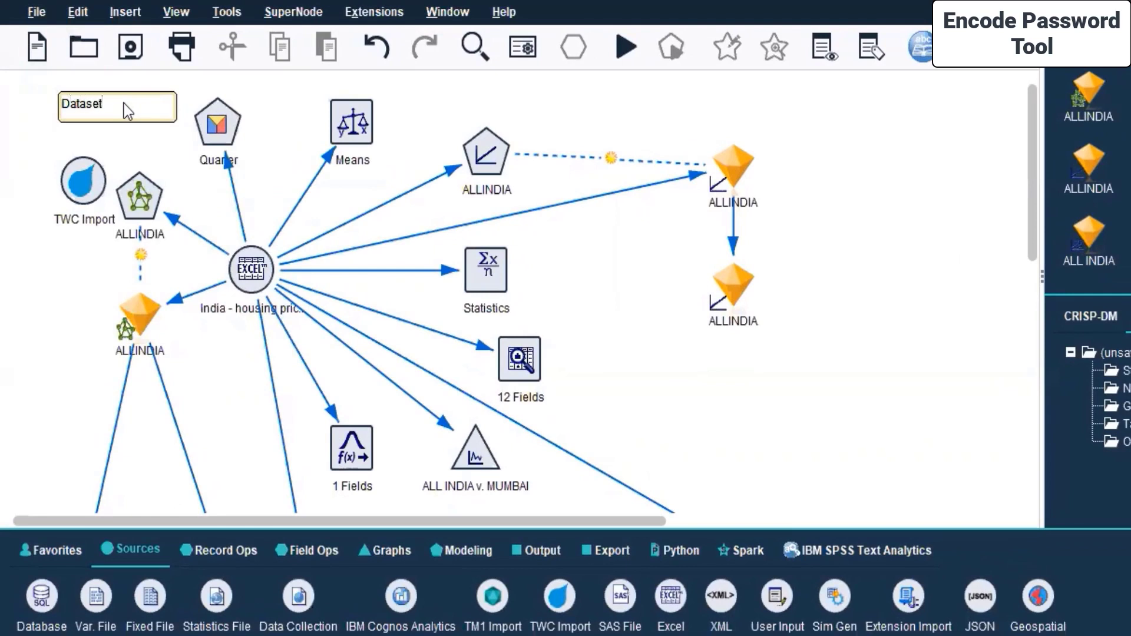
pyautogui.click(45, 126)
pyautogui.moveTo(143, 112); pyautogui.dragTo(230, 360)
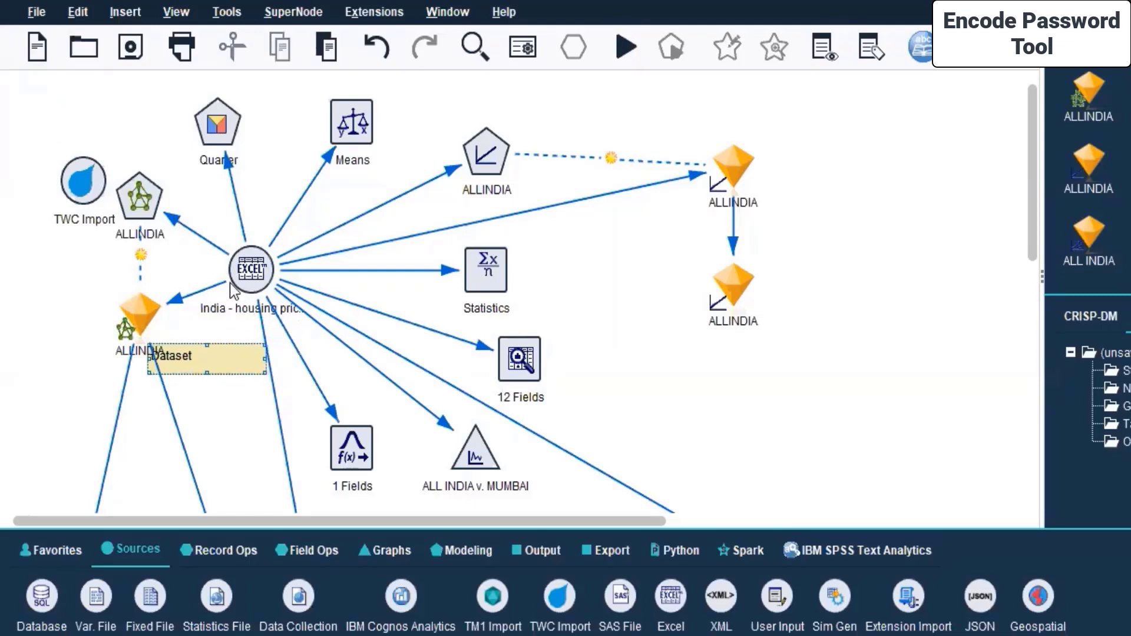
# Check the commands available for the India housing Excel source node, and dismiss the accidental attempt to connect it to itself.
pyautogui.click(265, 282)
pyautogui.rightClick(266, 285)
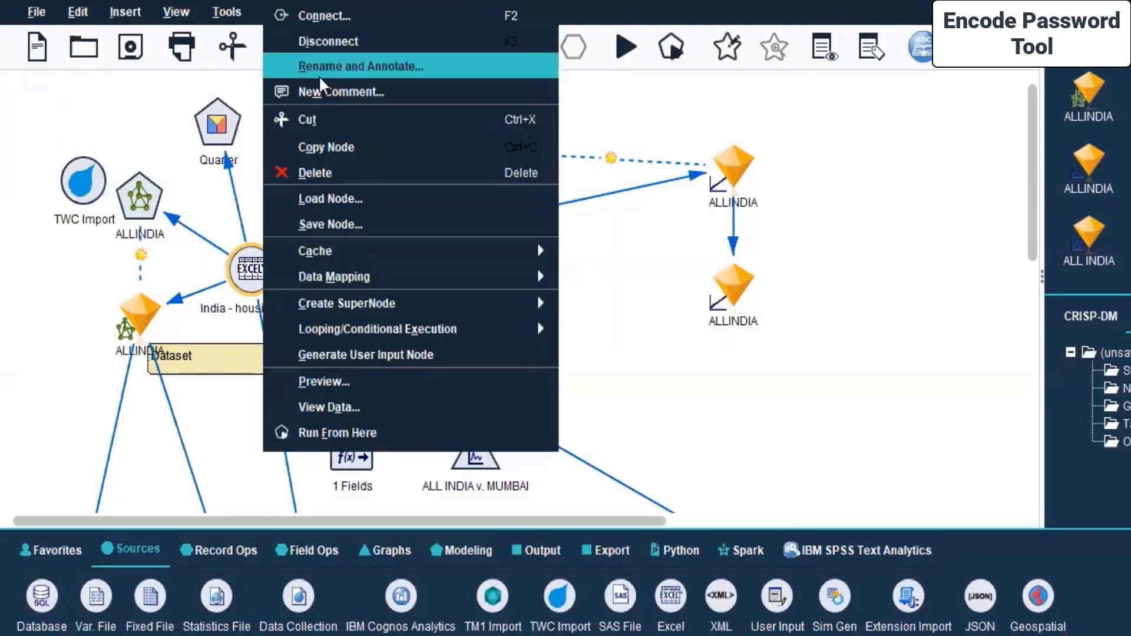
pyautogui.press('Escape')
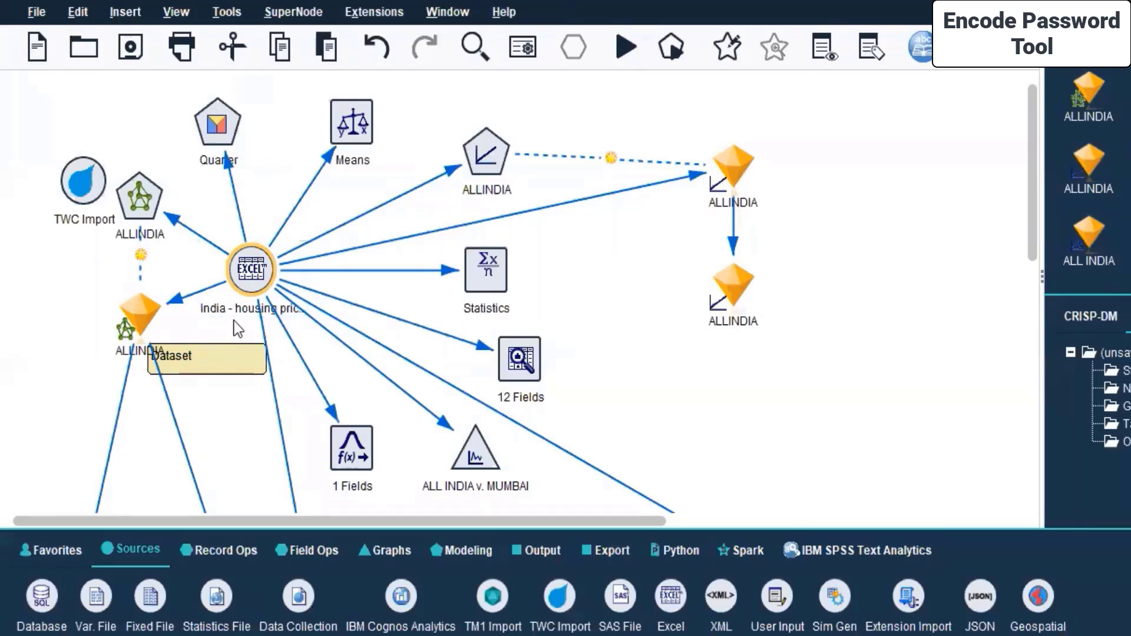
pyautogui.middleClick(243, 290)
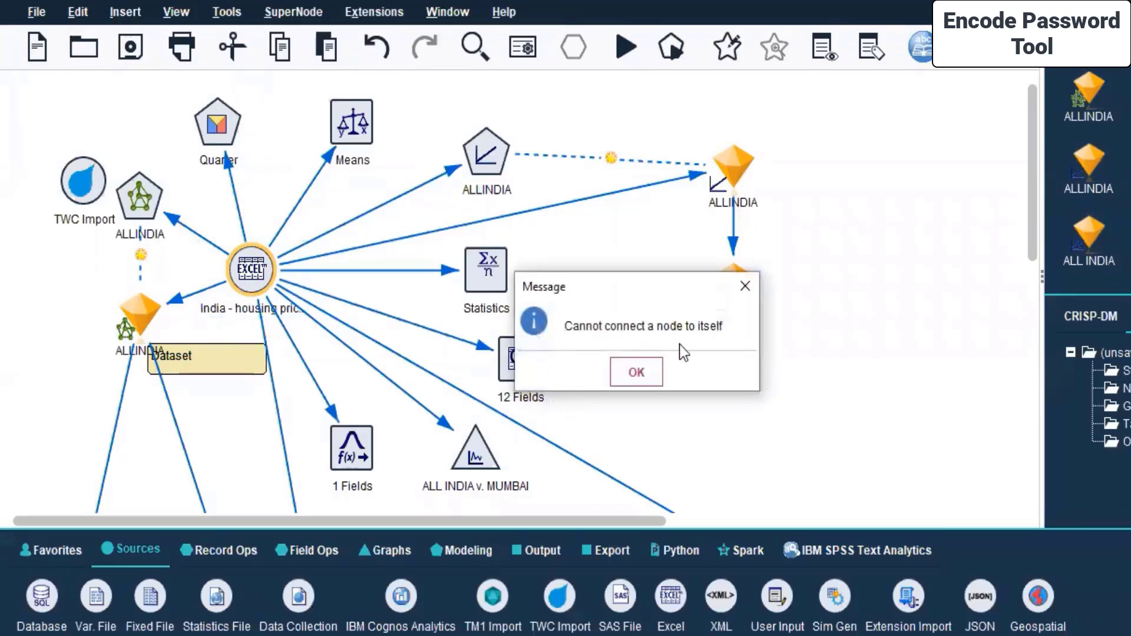
pyautogui.click(656, 362)
# Move the Dataset comment above the ALLINDIA modeling node near the top of the stream, and check the stream canvas commands.
pyautogui.moveTo(226, 351); pyautogui.dragTo(271, 321)
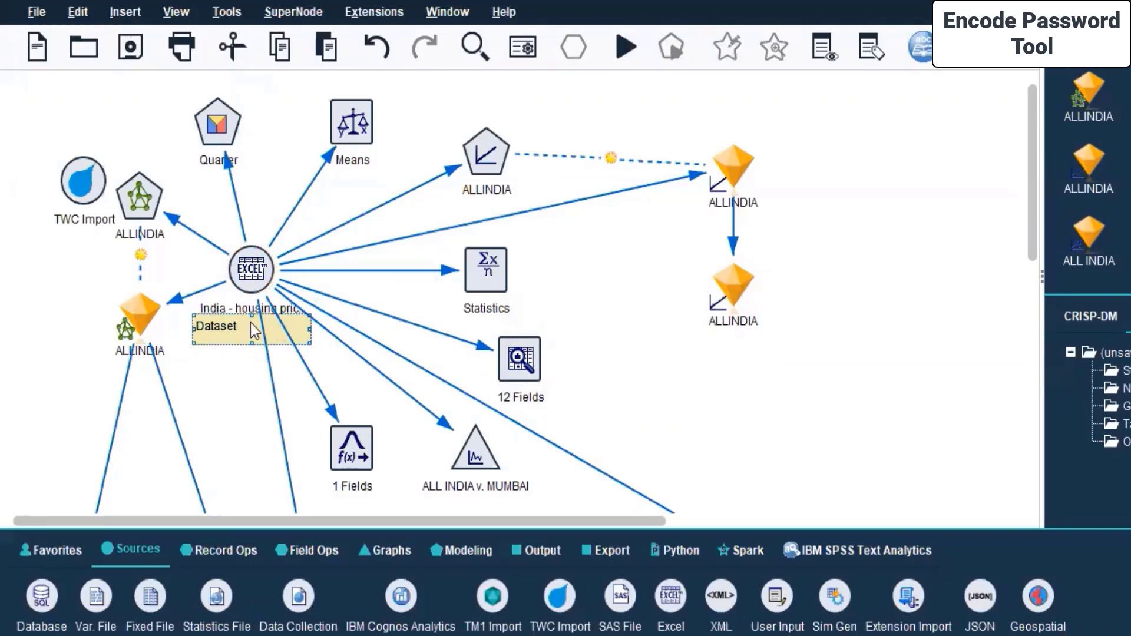
pyautogui.moveTo(250, 323); pyautogui.dragTo(499, 93)
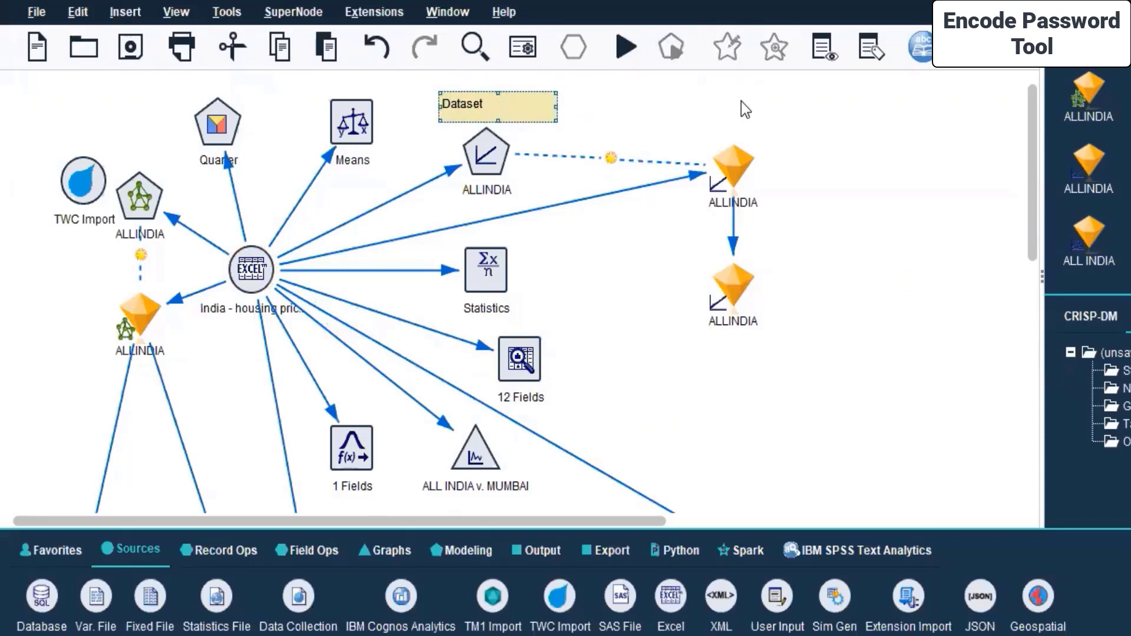
pyautogui.rightClick(695, 84)
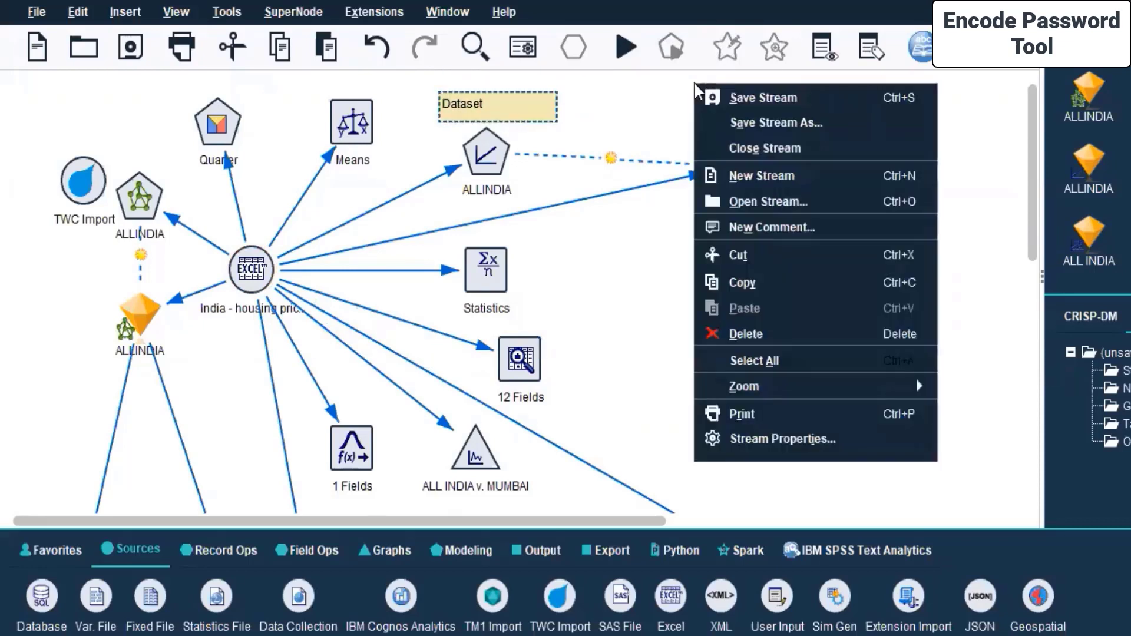
pyautogui.click(605, 349)
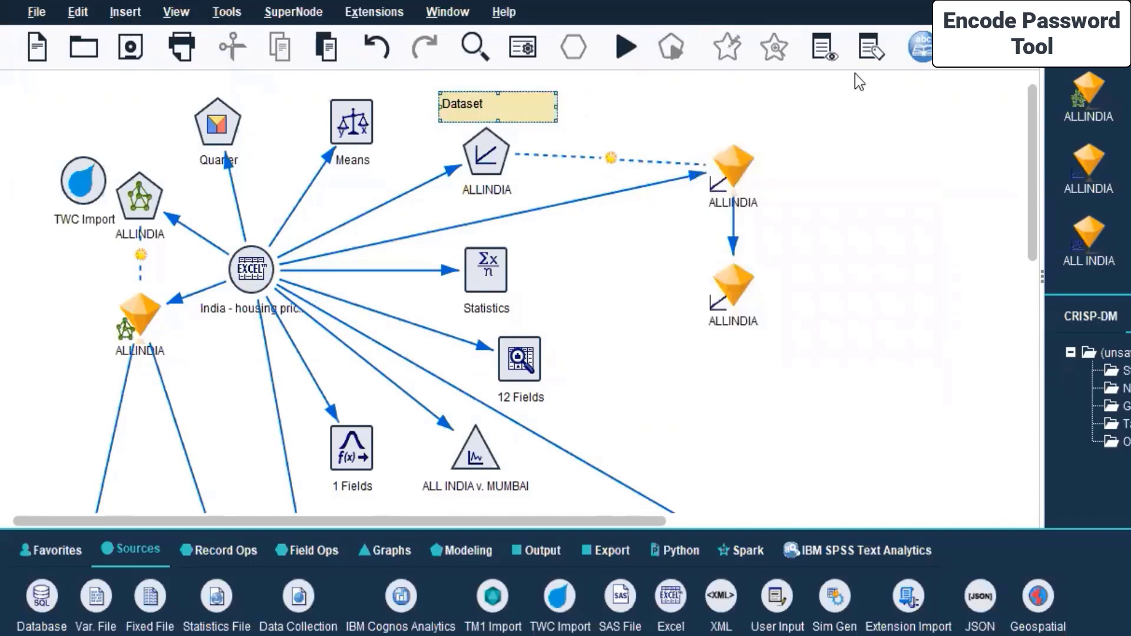
# Add a second, empty comment to the right of the 12 Fields node, and check that node's available commands.
pyautogui.click(874, 50)
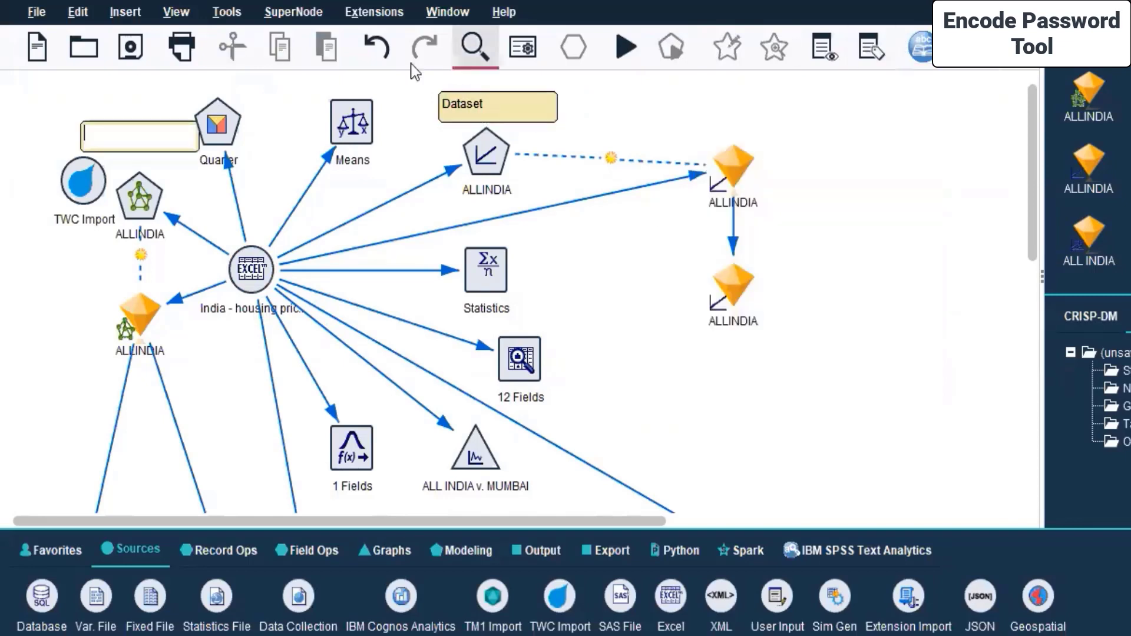
pyautogui.moveTo(129, 135); pyautogui.dragTo(627, 375)
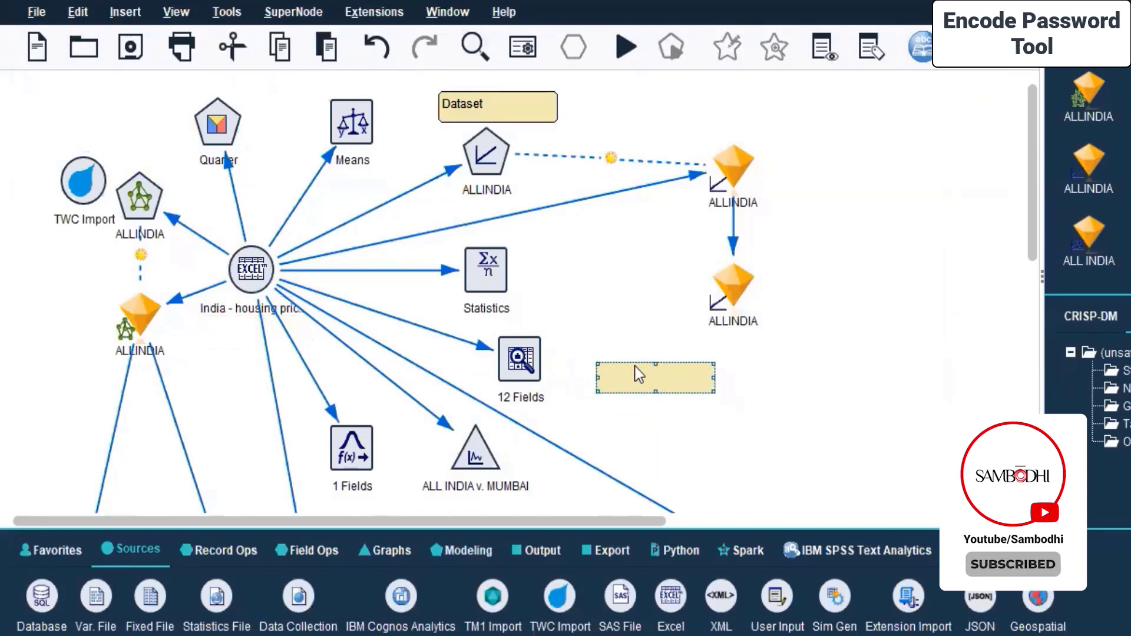
pyautogui.rightClick(538, 350)
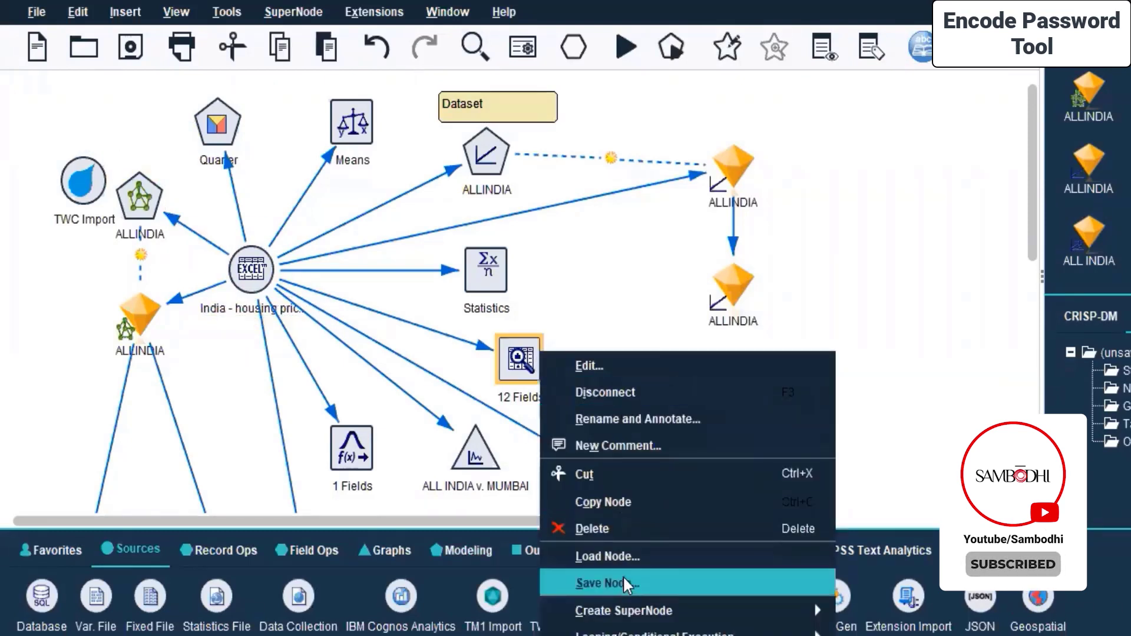
pyautogui.press('Escape')
# Switch to the SPSS Modeller PDF outline, highlight the topic "Introduction to nodes and nodes palettes", and return to SPSS Modeler.
pyautogui.click(856, 304)
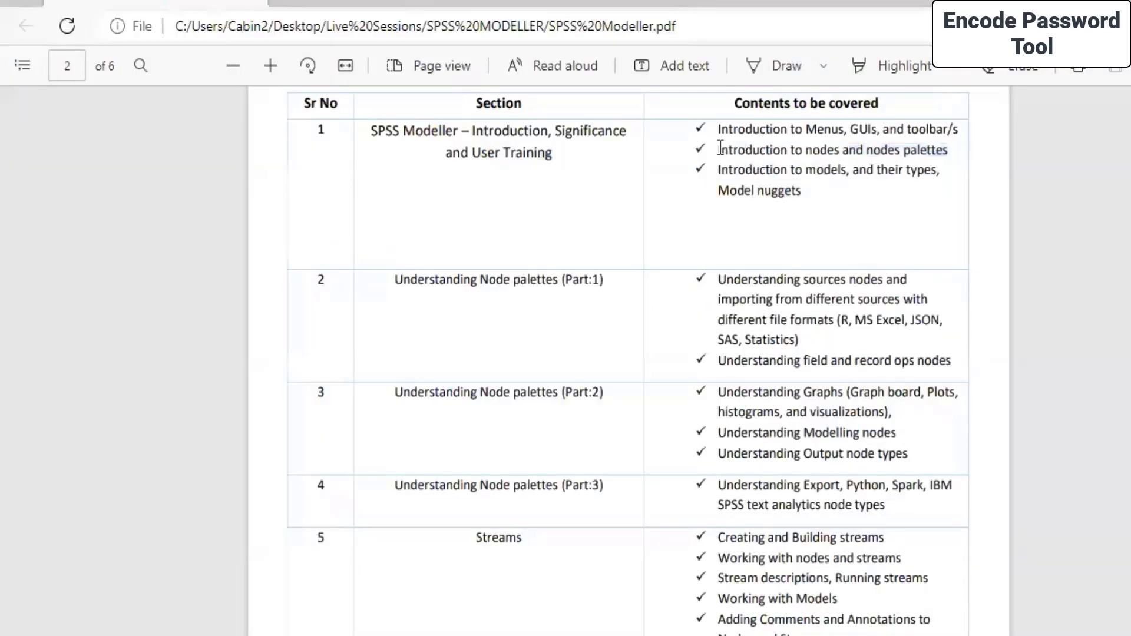
pyautogui.moveTo(720, 147); pyautogui.dragTo(961, 153)
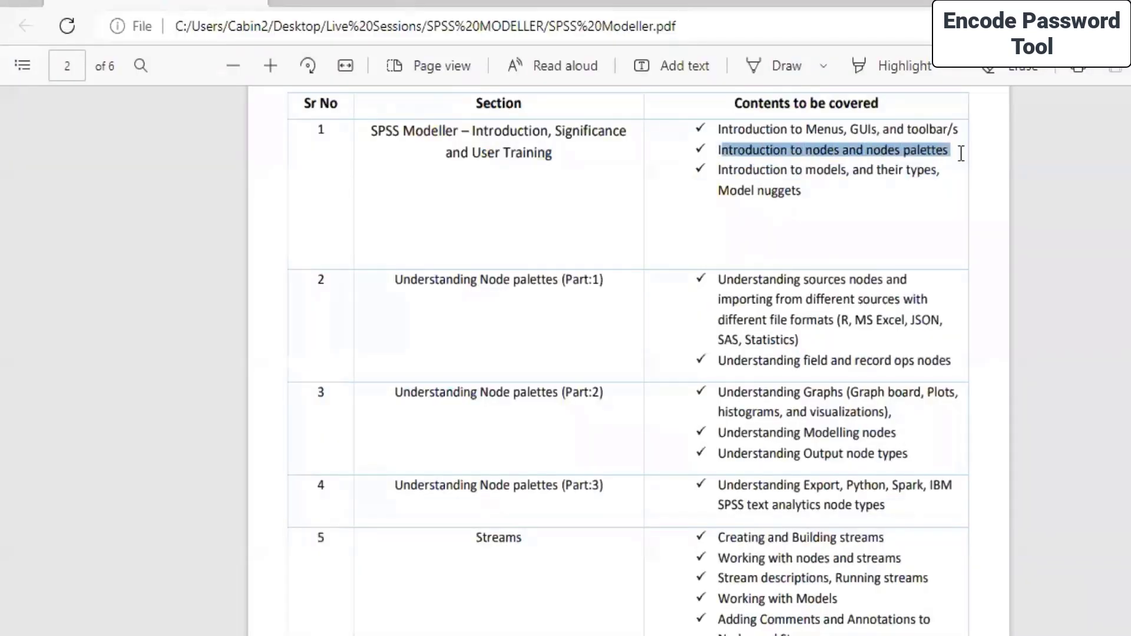
pyautogui.click(967, 152)
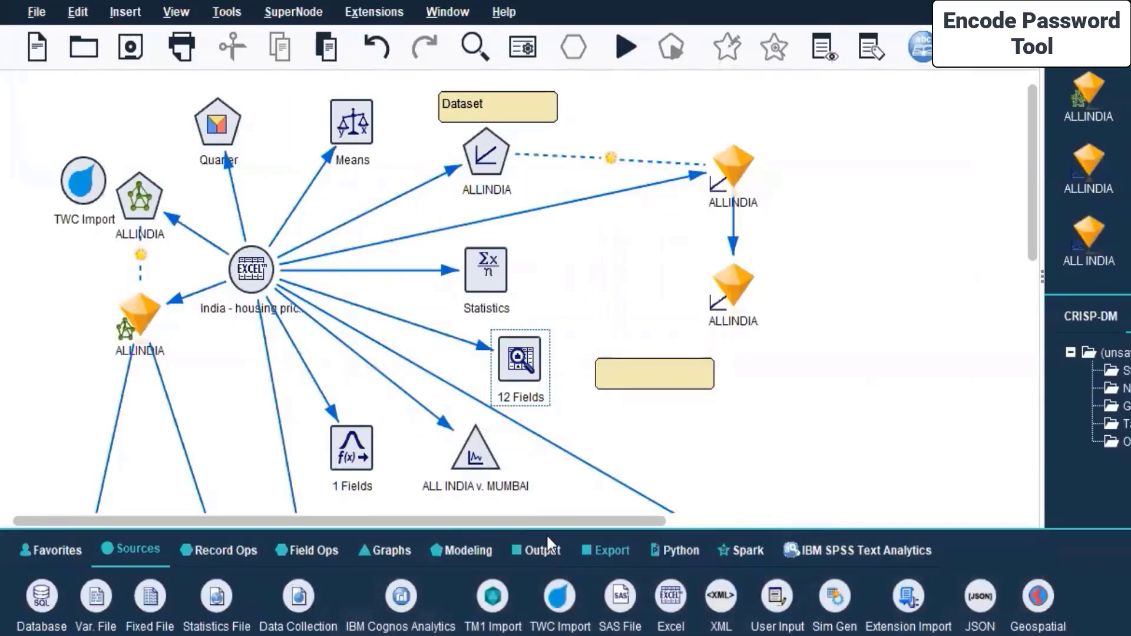
# Review the file and edit commands, including the node editing options, without applying any.
pyautogui.click(36, 12)
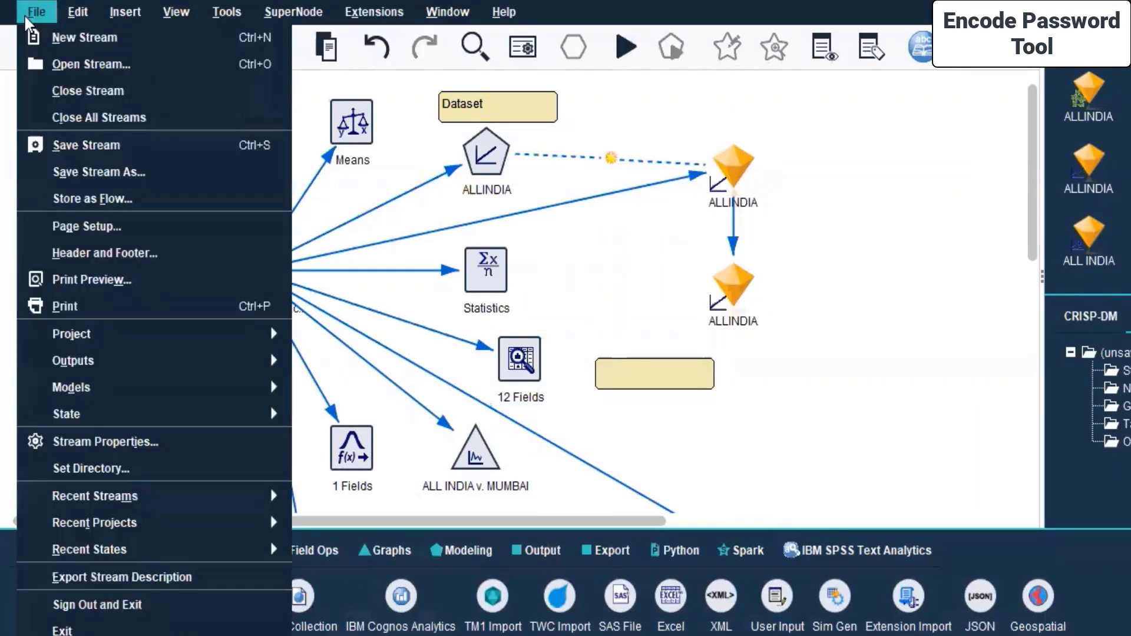
pyautogui.click(81, 17)
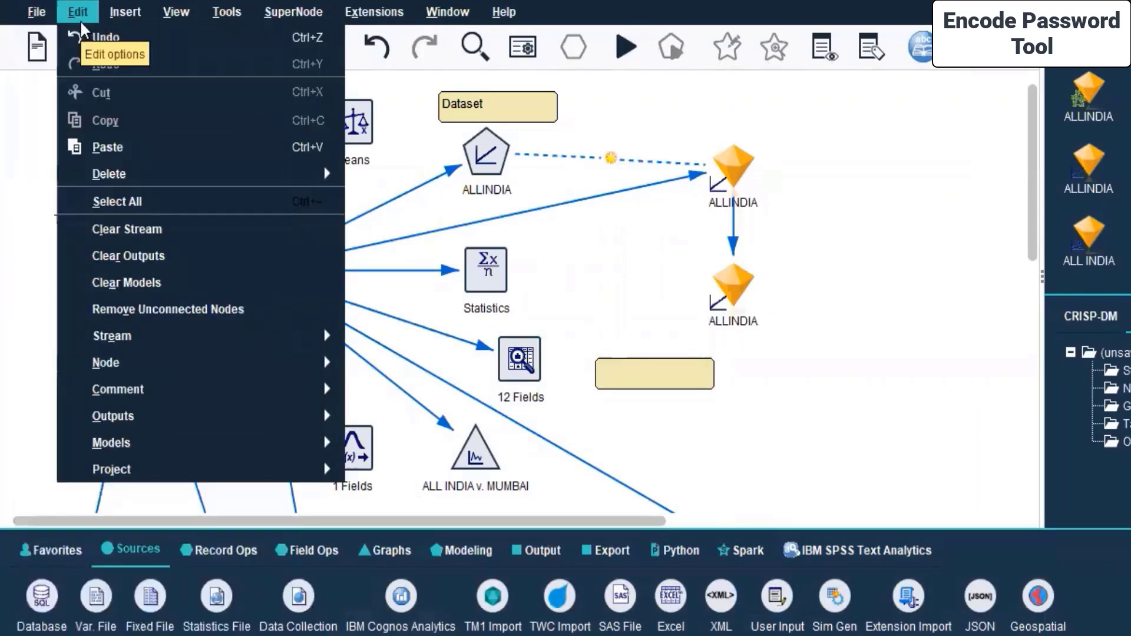
pyautogui.moveTo(224, 375)
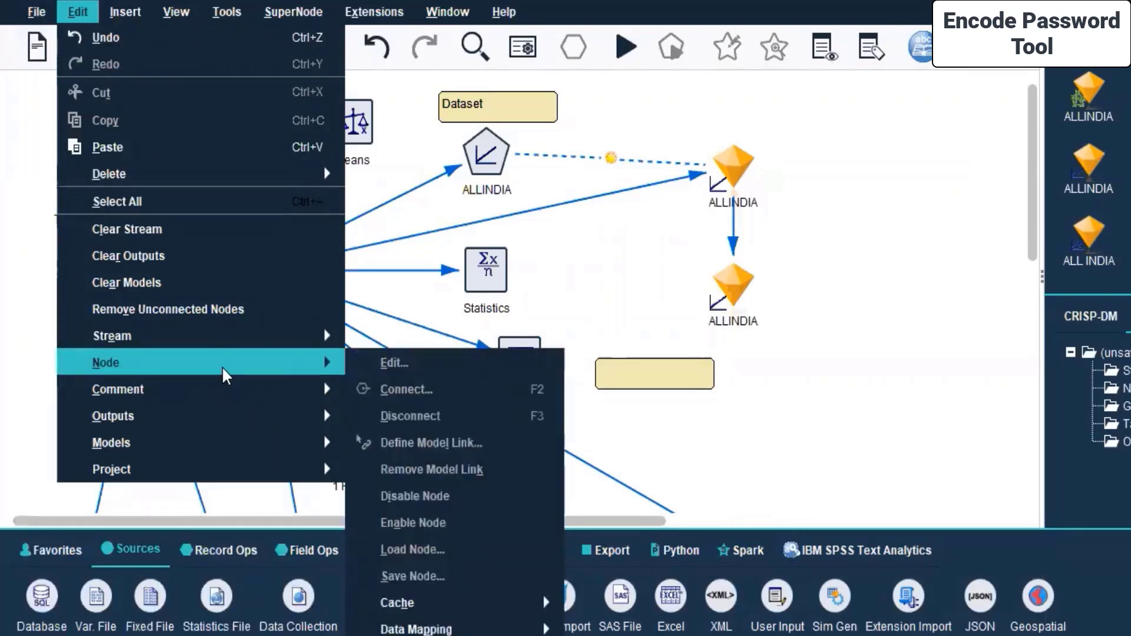
pyautogui.click(741, 362)
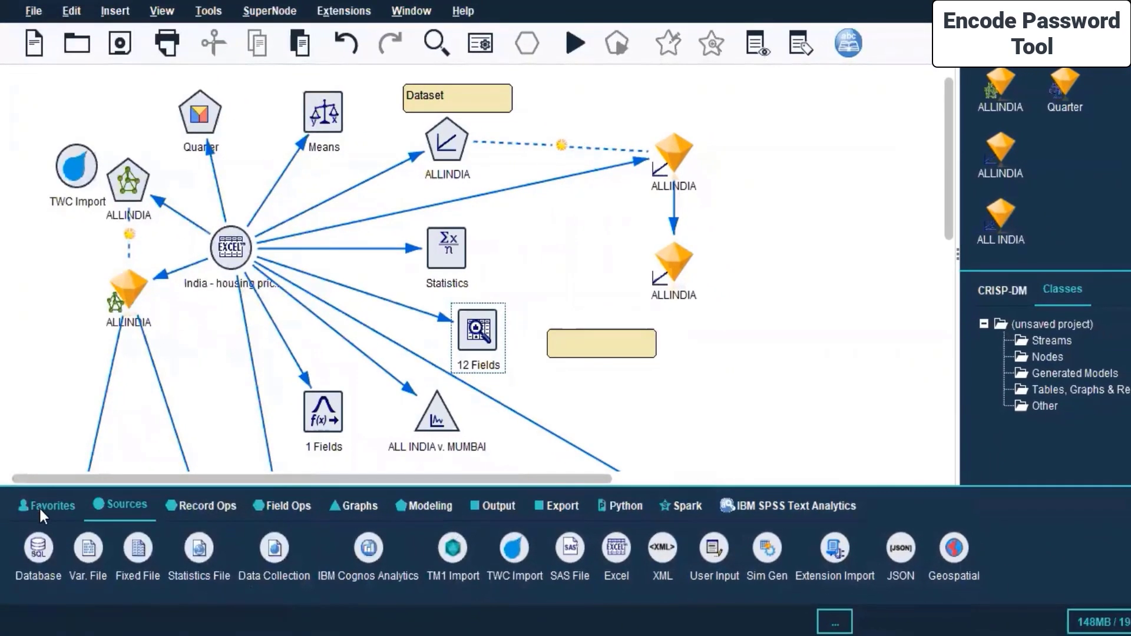
# Review the Favorites and Sources node palettes, and compare them with the Sources and Modeling nodes offered for insertion.
pyautogui.click(38, 507)
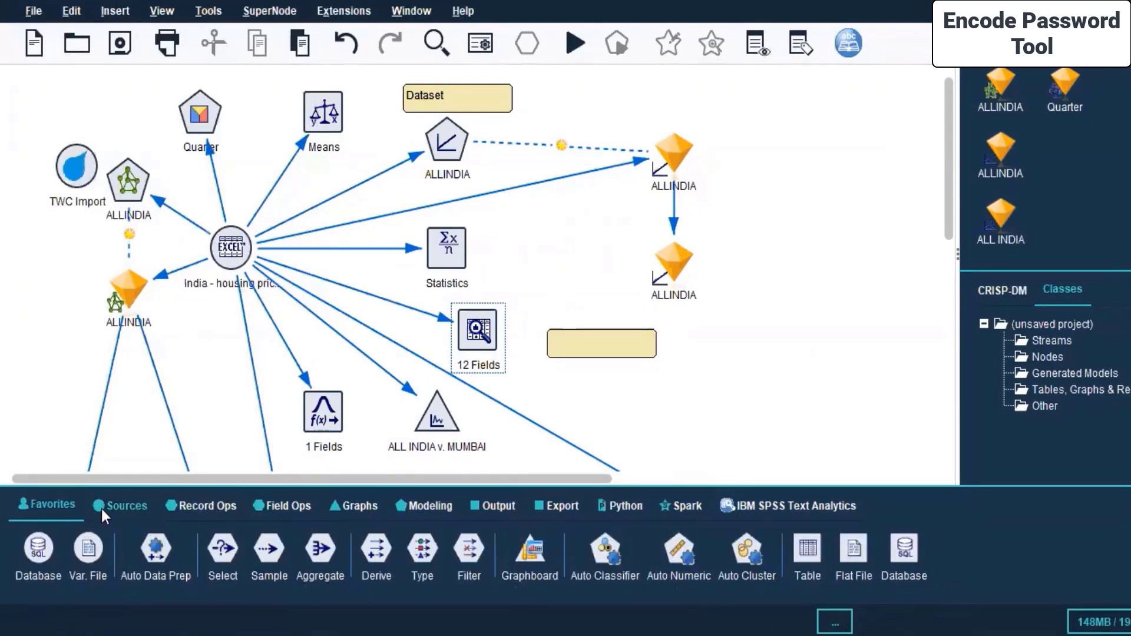
pyautogui.click(118, 505)
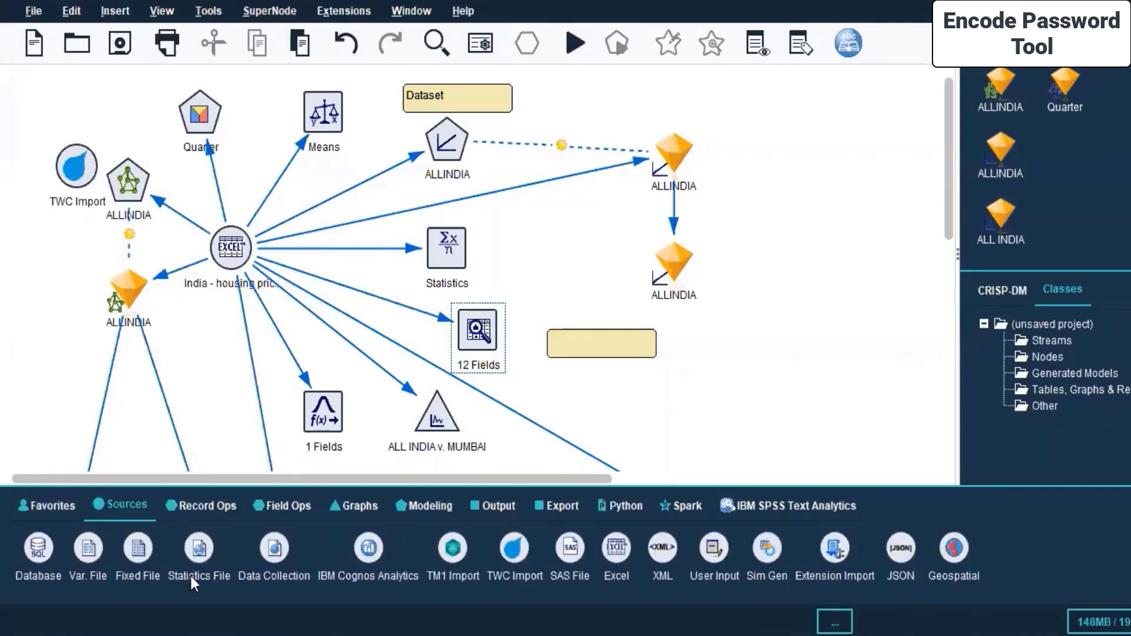
pyautogui.click(207, 9)
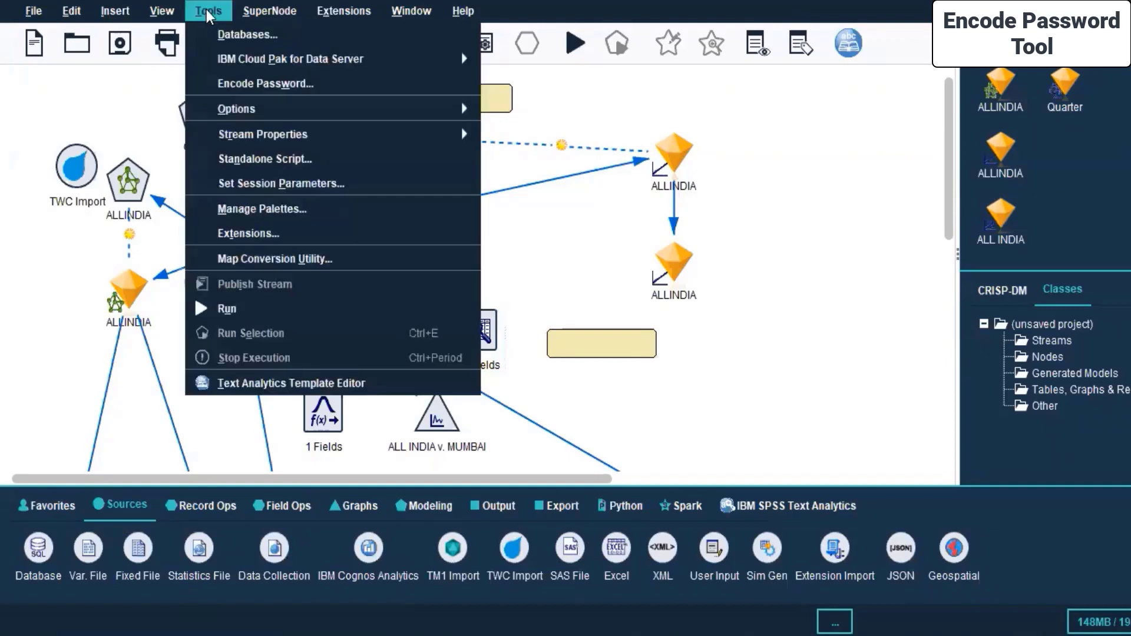
pyautogui.moveTo(116, 11)
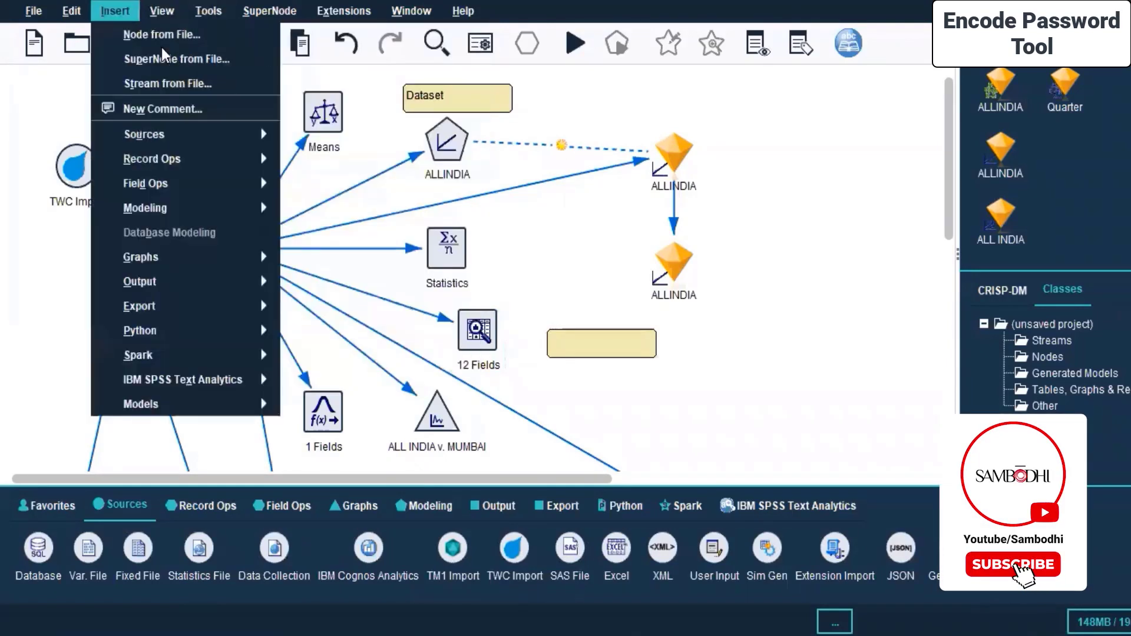
pyautogui.moveTo(207, 135)
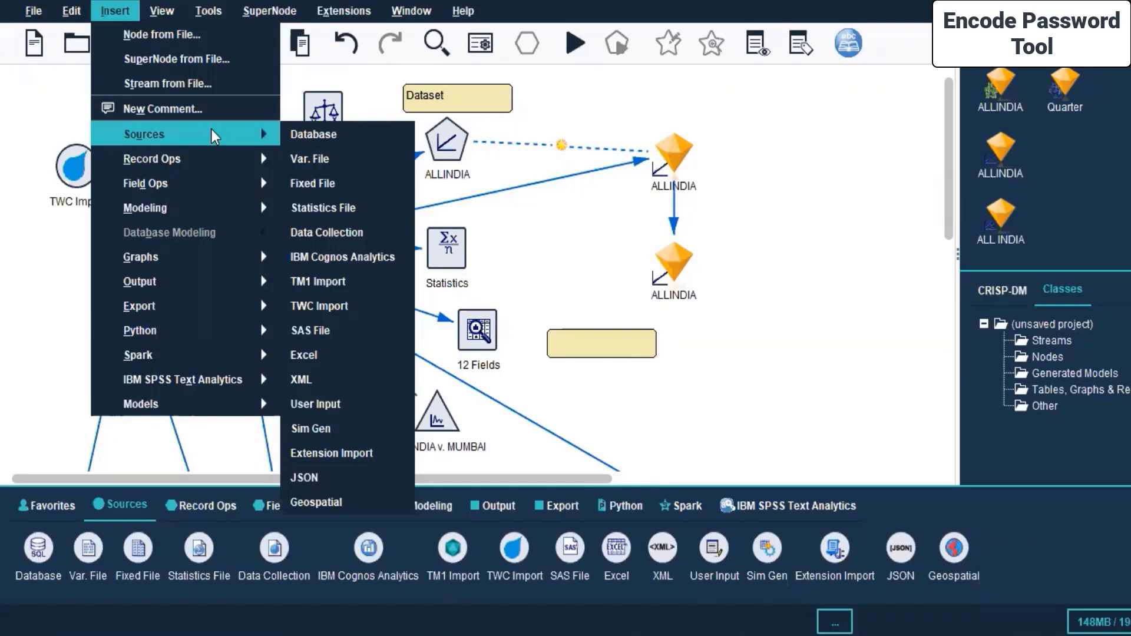
pyautogui.moveTo(211, 208)
pyautogui.click(760, 439)
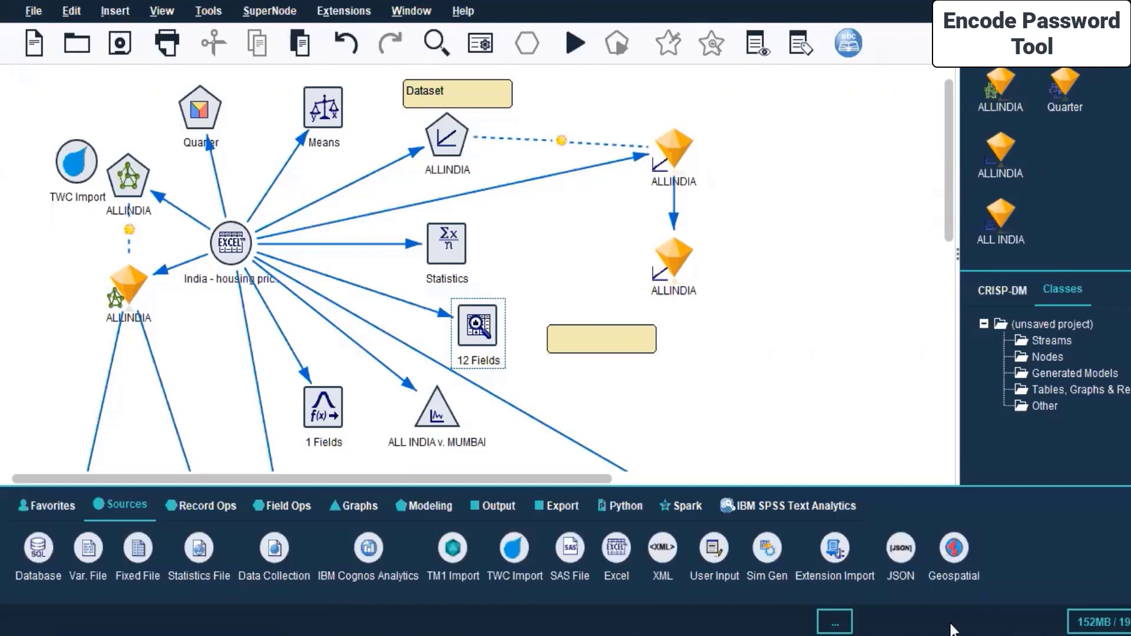
# Show the Record Ops nodes, place an RFM Aggregate node on an empty canvas area, and delete it.
pyautogui.click(212, 500)
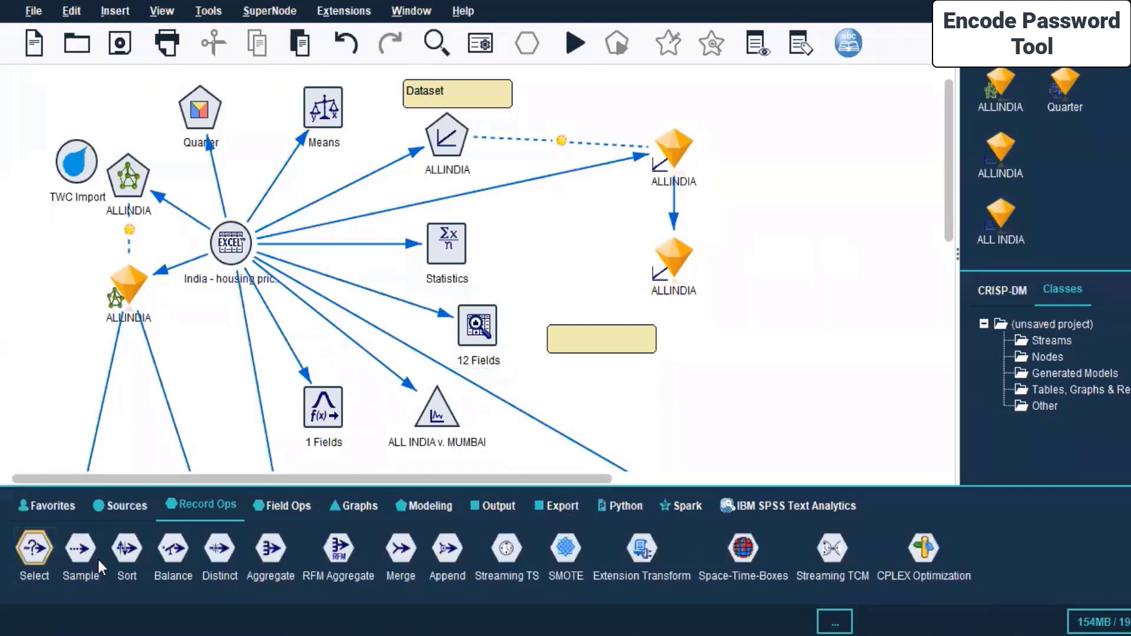
pyautogui.click(126, 549)
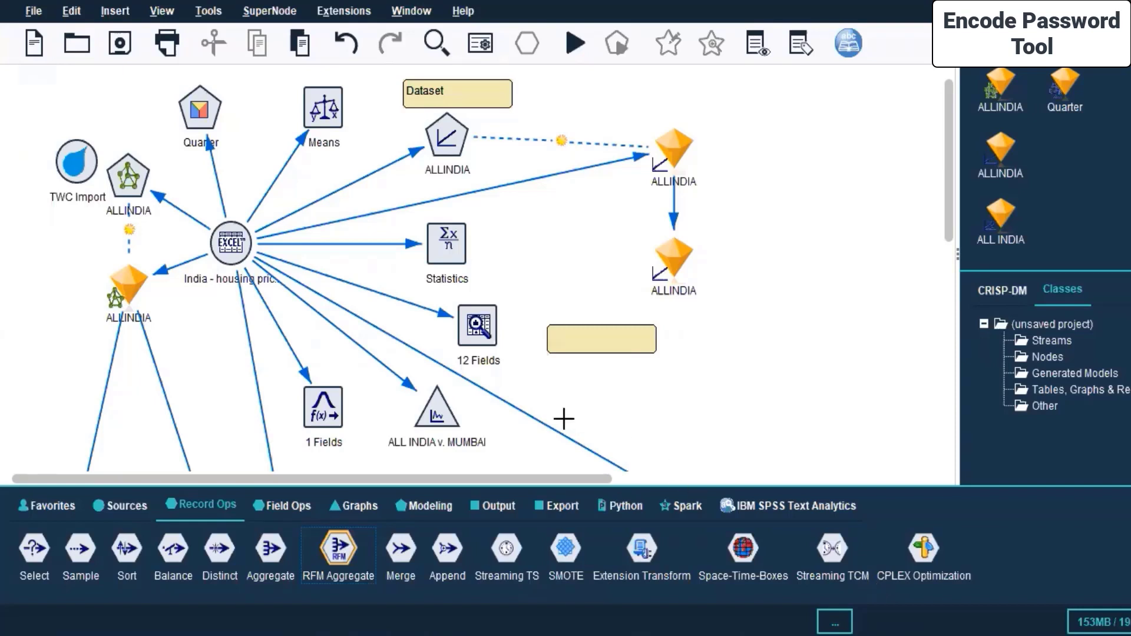
pyautogui.click(798, 375)
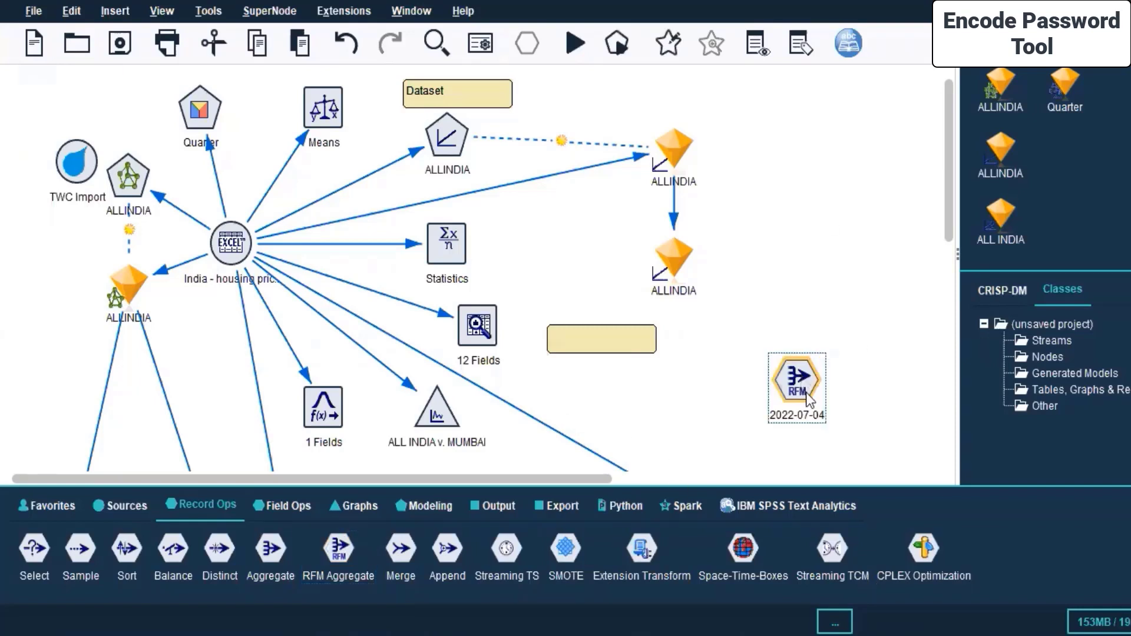
pyautogui.press('Delete')
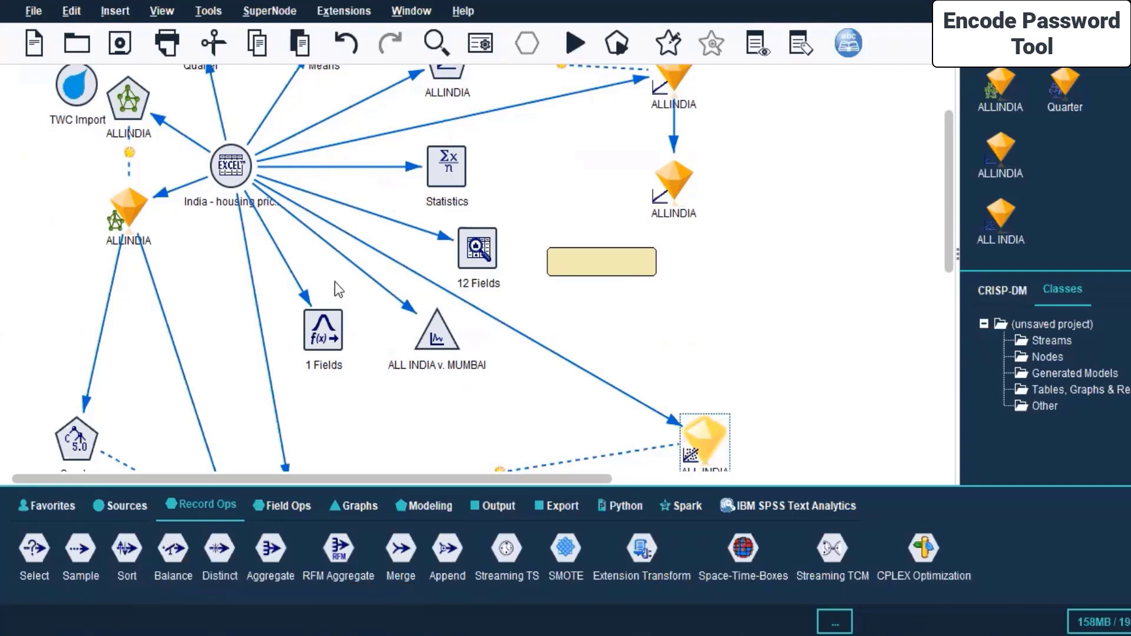
pyautogui.click(613, 375)
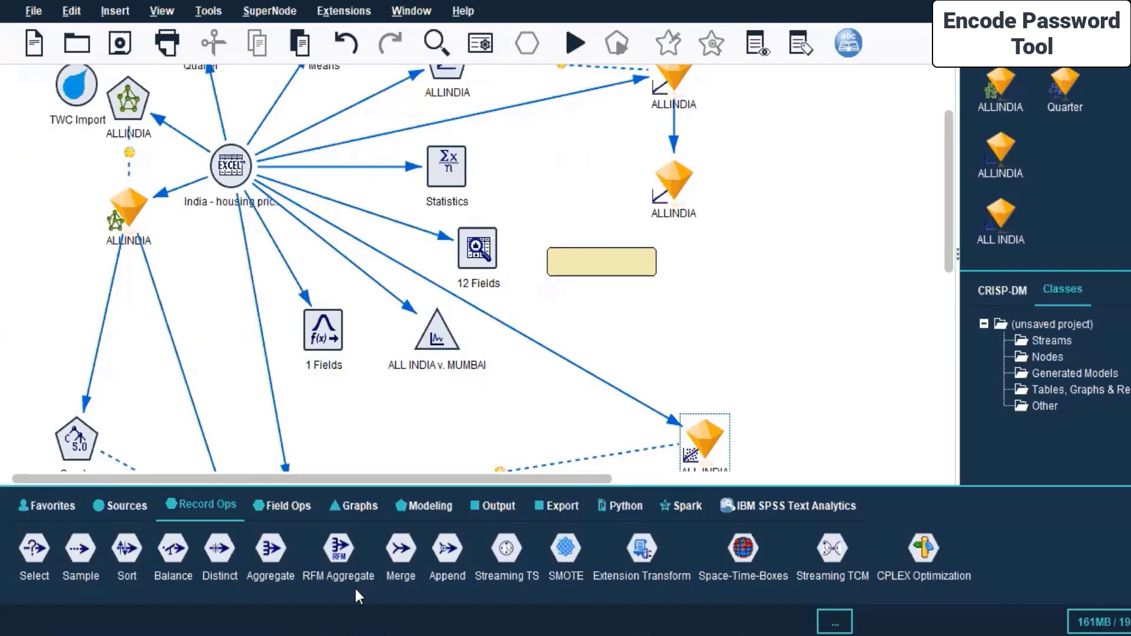
# Show the Field Ops nodes, place a Transpose node on an empty canvas area, and delete it.
pyautogui.click(285, 506)
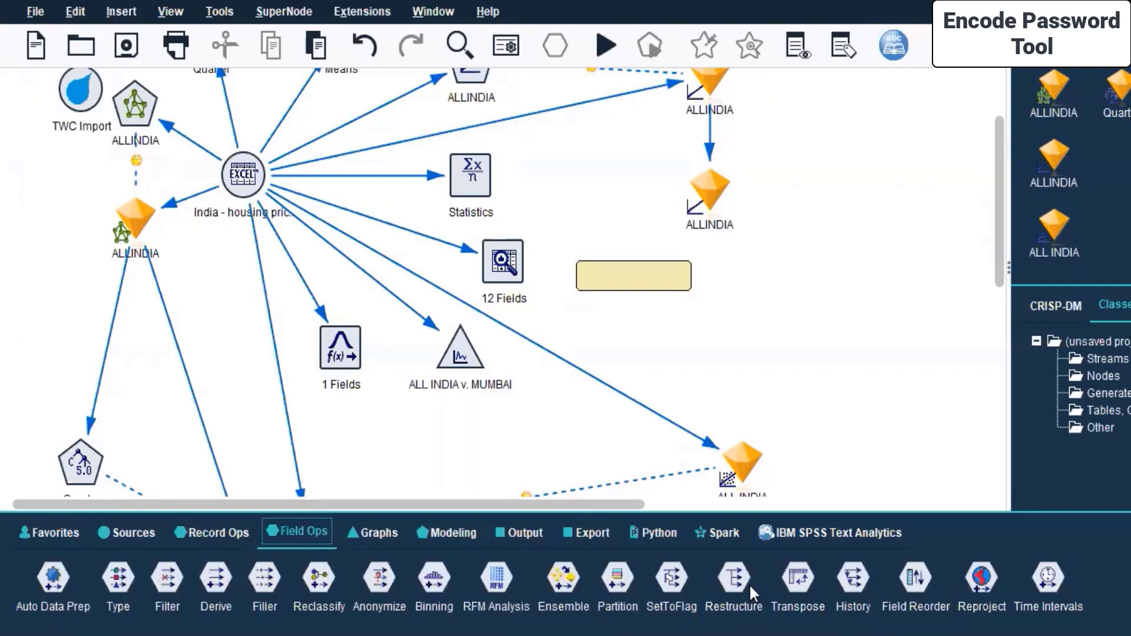
pyautogui.click(785, 579)
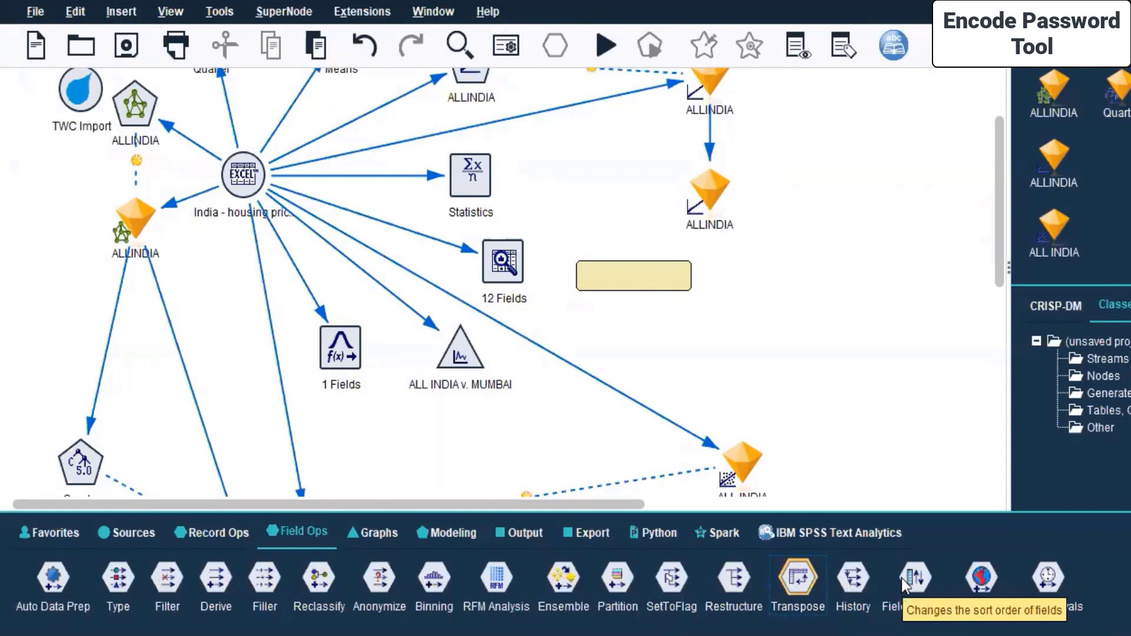
pyautogui.click(906, 422)
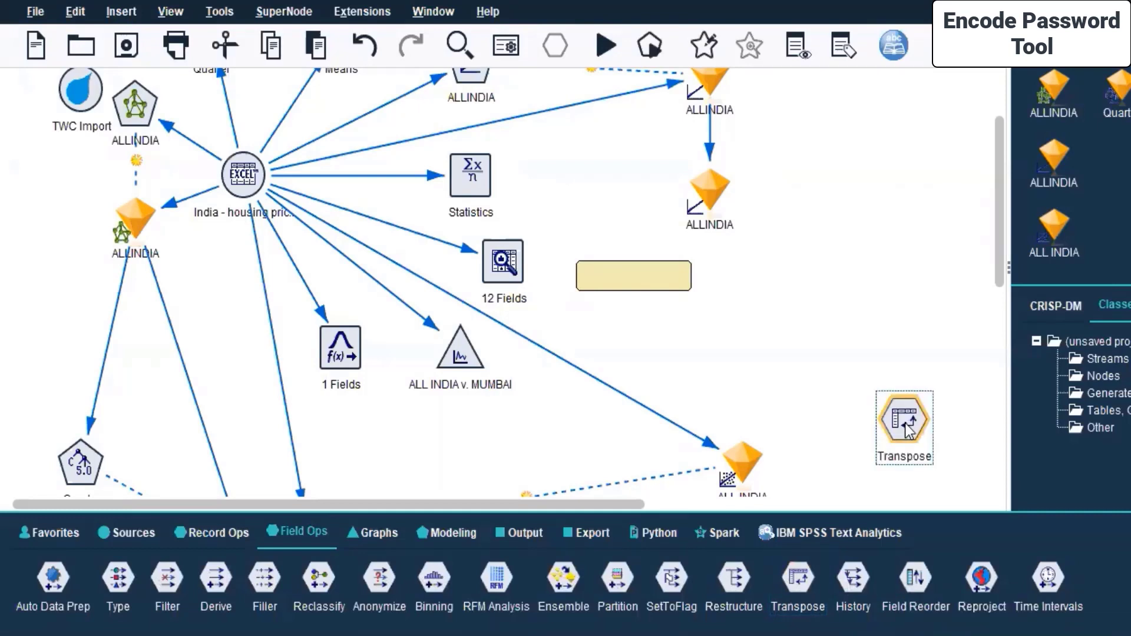
pyautogui.press('Delete')
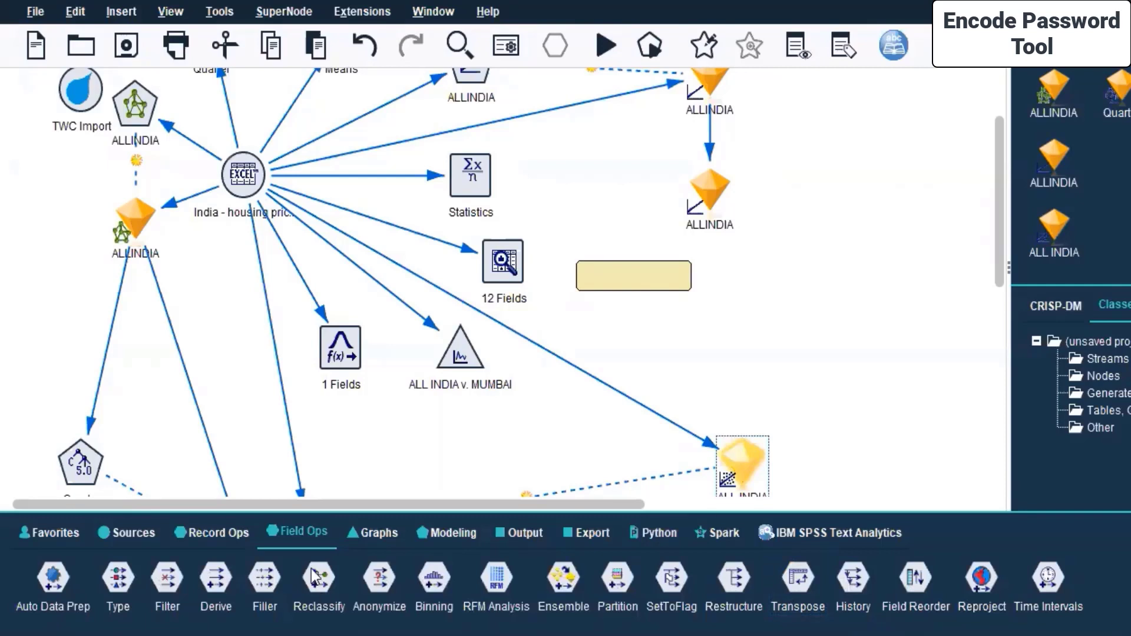
# Show the Graphs nodes and point out individual ones such as Histogram, Collection, Web, Evaluation, Map Visualization, E-Plot, t-SNE, Time Plot and Plot.
pyautogui.click(374, 540)
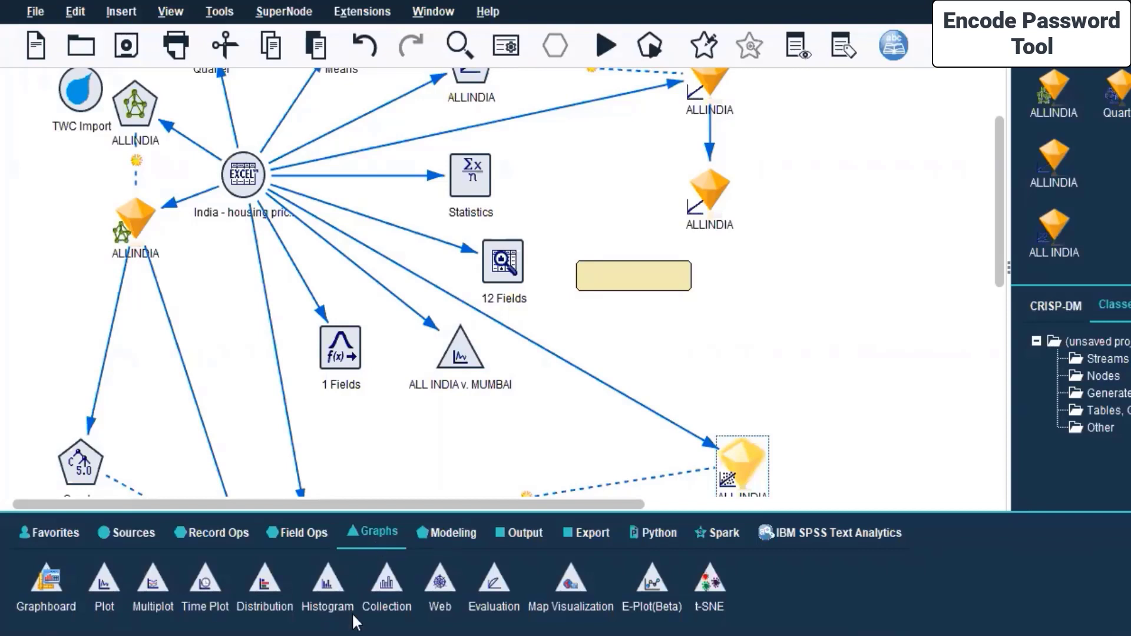
pyautogui.click(327, 585)
pyautogui.click(382, 589)
pyautogui.click(442, 585)
pyautogui.click(500, 594)
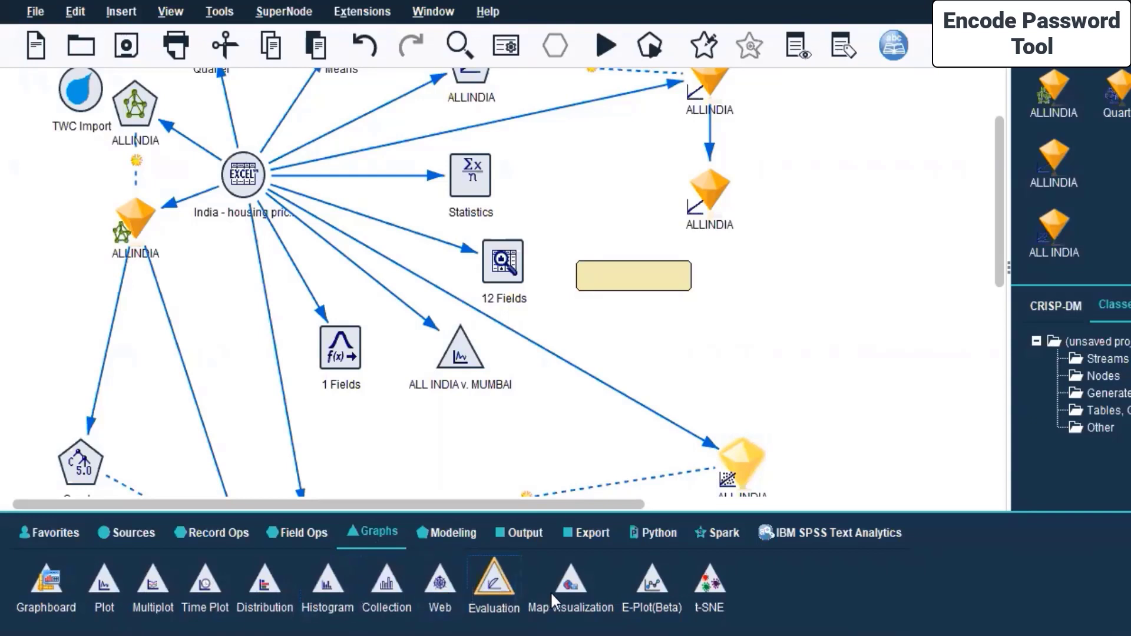
pyautogui.click(566, 594)
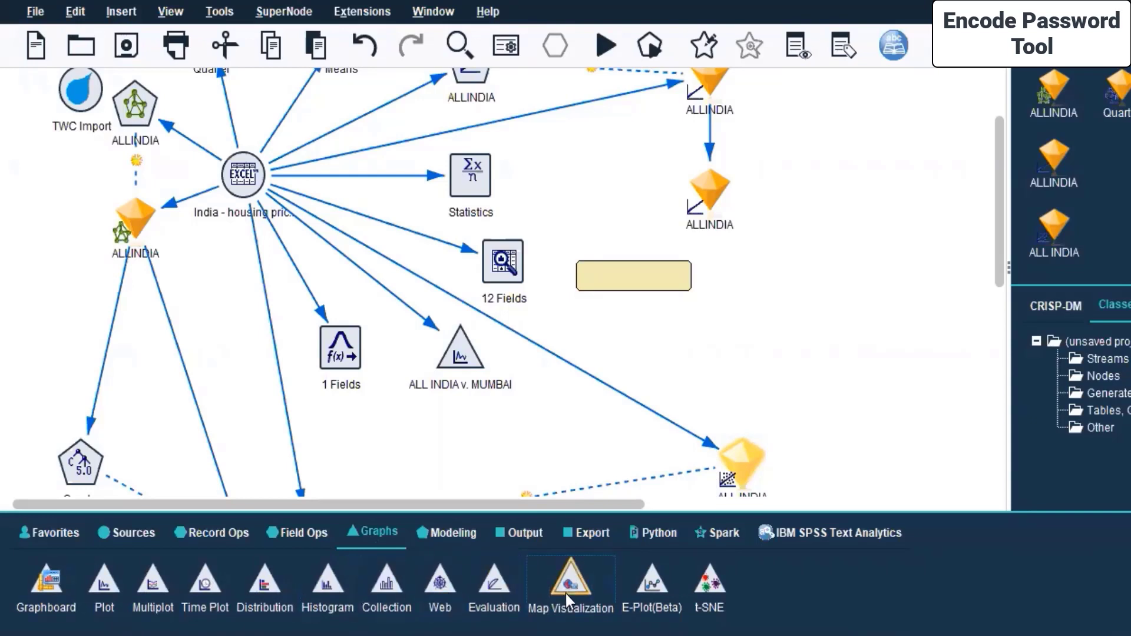
pyautogui.click(651, 596)
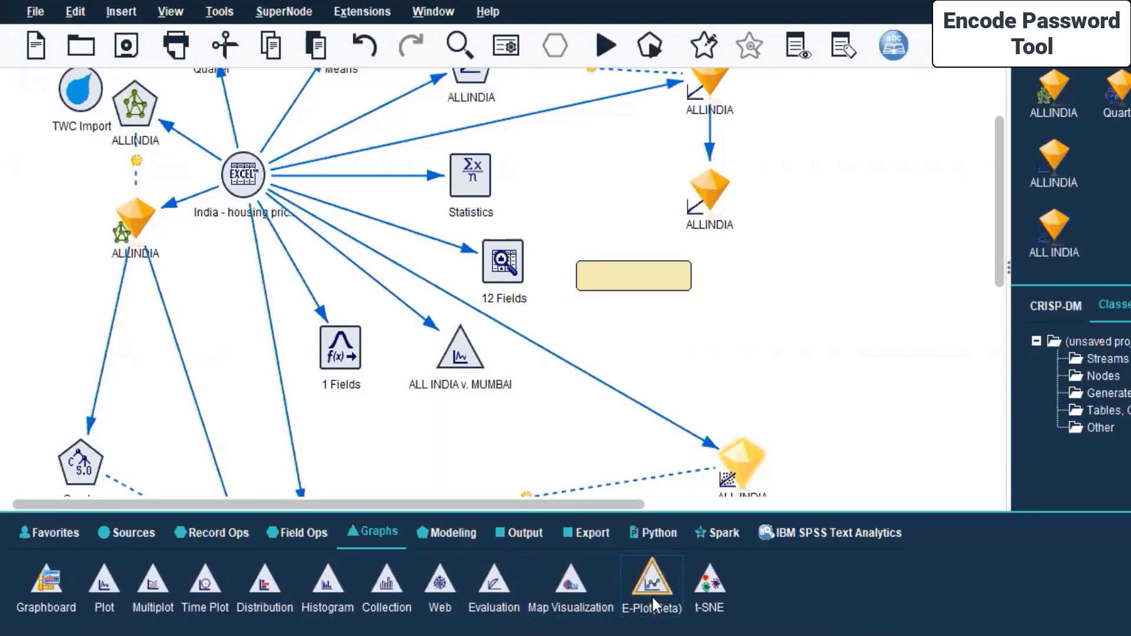
pyautogui.click(716, 585)
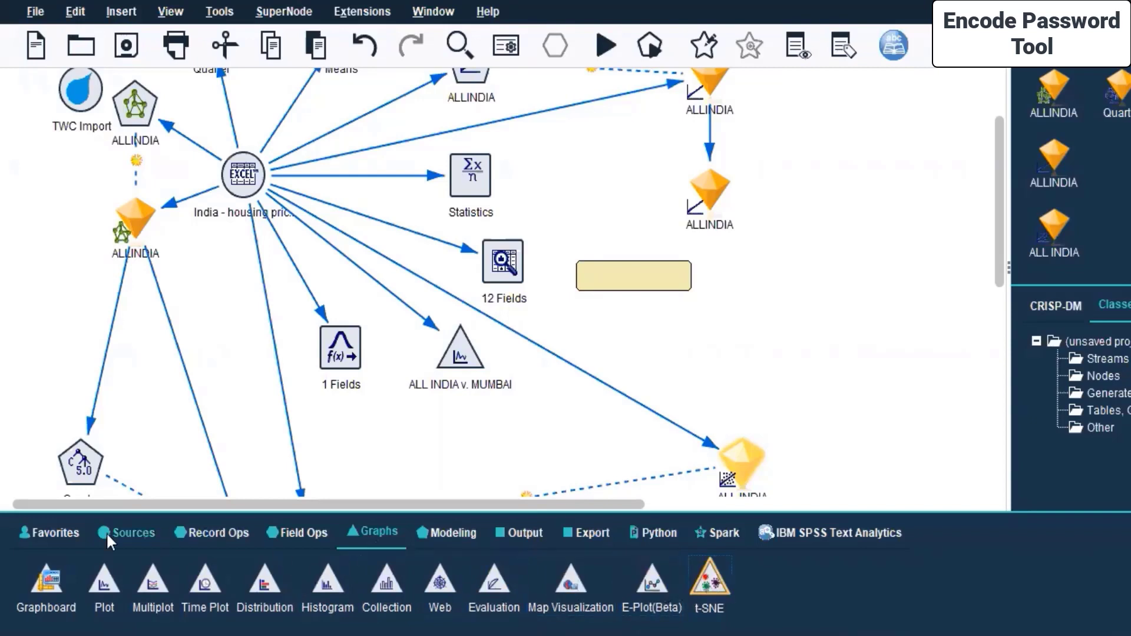
pyautogui.click(206, 581)
pyautogui.click(103, 579)
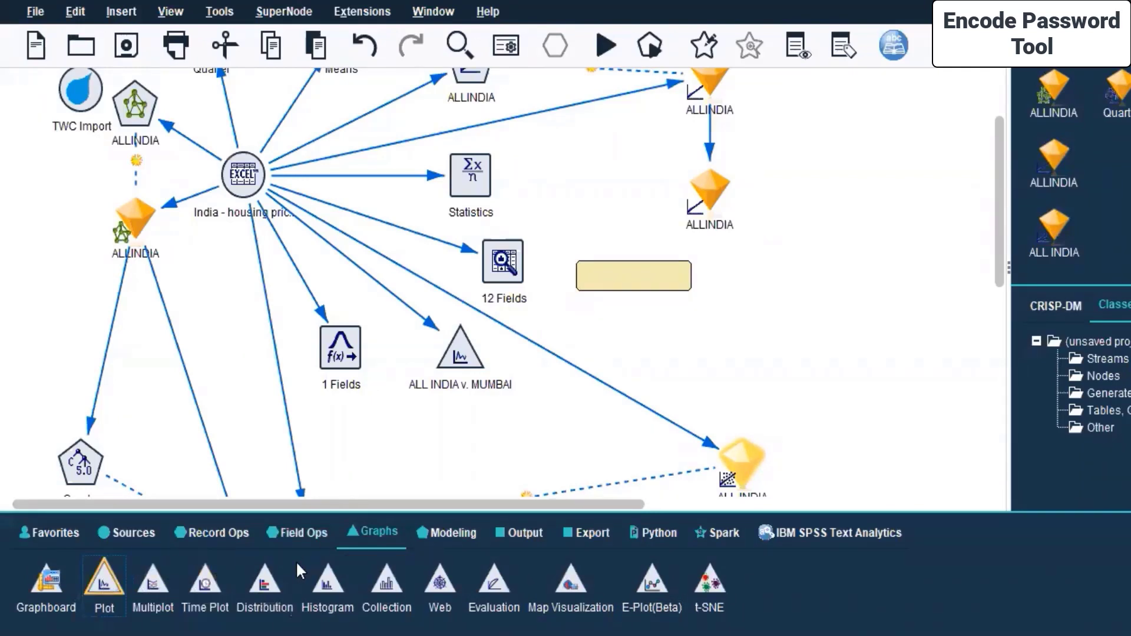
# Place a Distribution graph node on an empty area of the canvas and open its settings.
pyautogui.click(267, 589)
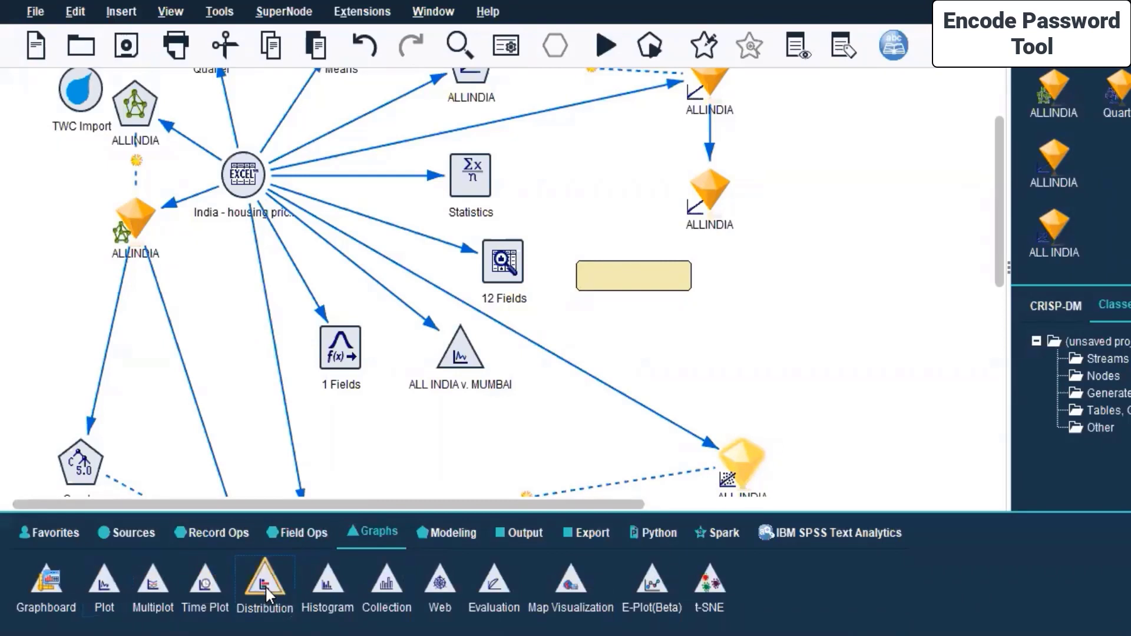
pyautogui.click(887, 354)
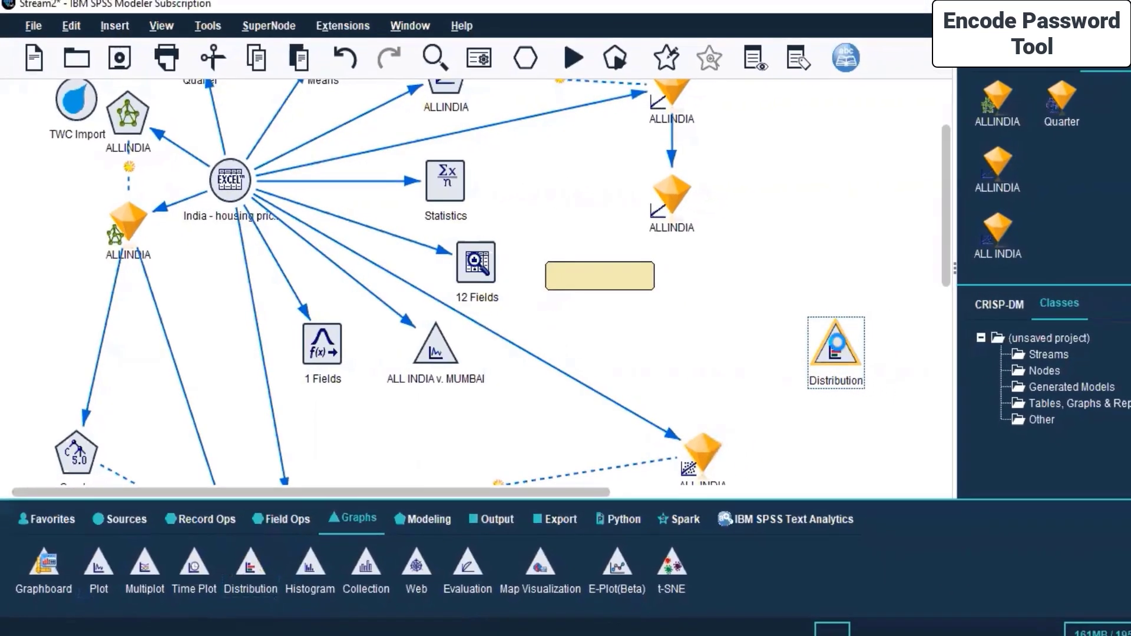
pyautogui.doubleClick(839, 357)
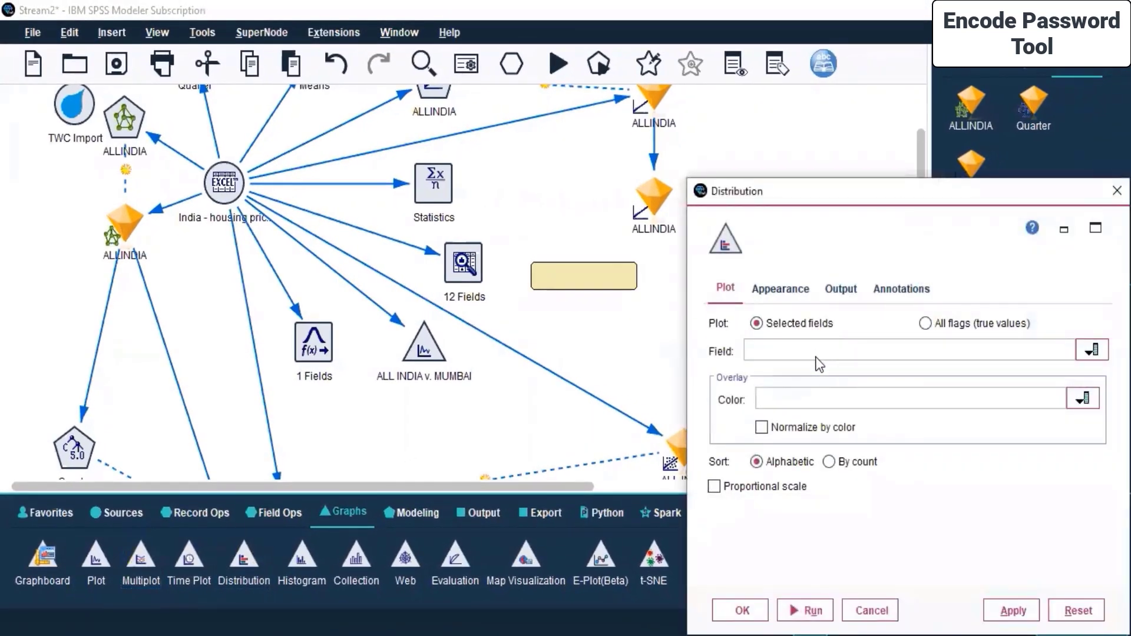
# Choose (none) for the Distribution node's plot field and overlay color, and apply the settings.
pyautogui.click(816, 357)
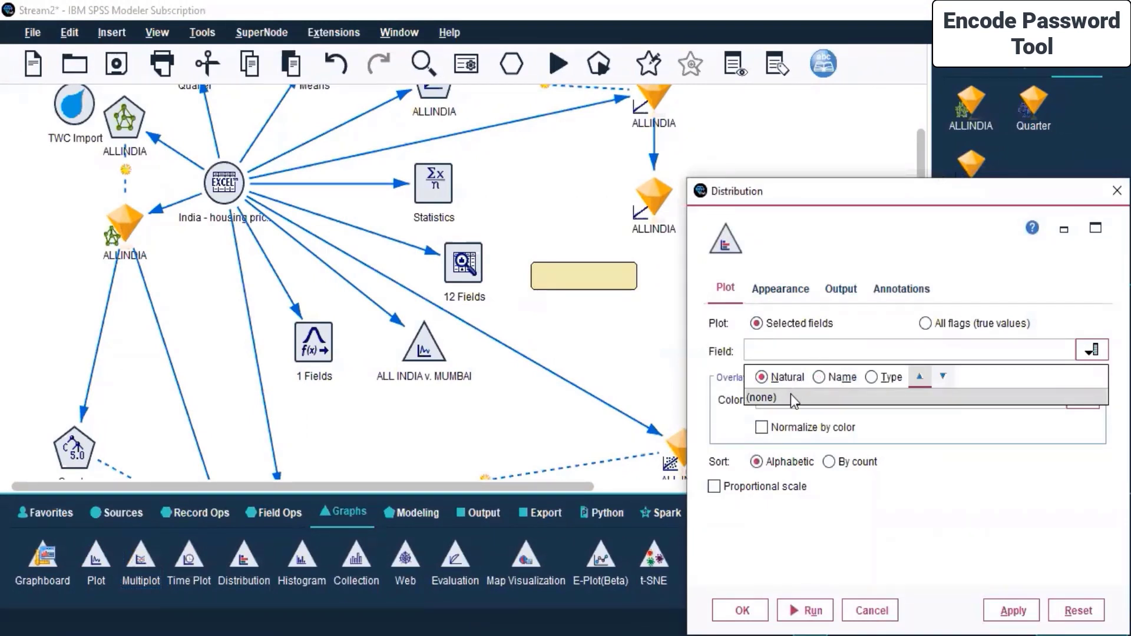
pyautogui.click(796, 398)
pyautogui.click(797, 396)
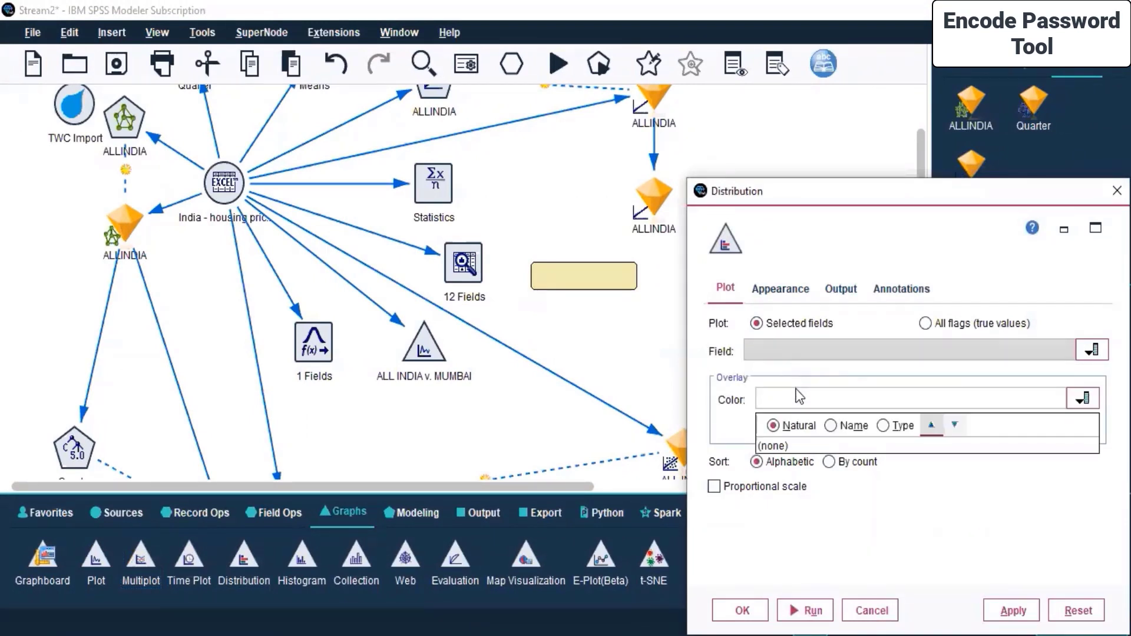
pyautogui.click(773, 452)
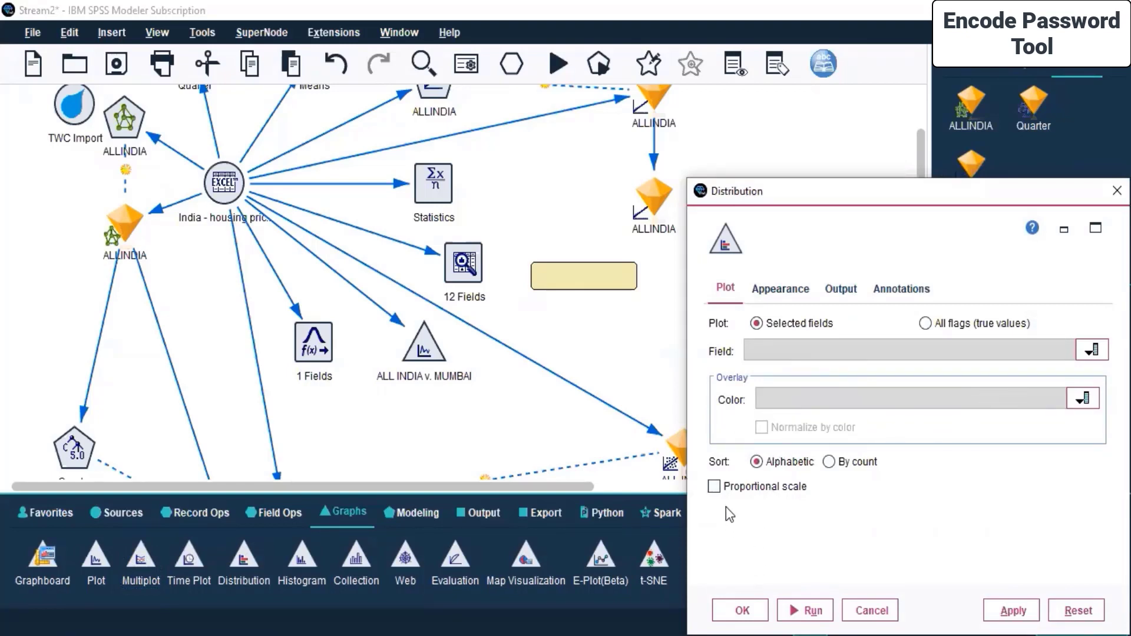
pyautogui.click(1009, 611)
pyautogui.click(733, 613)
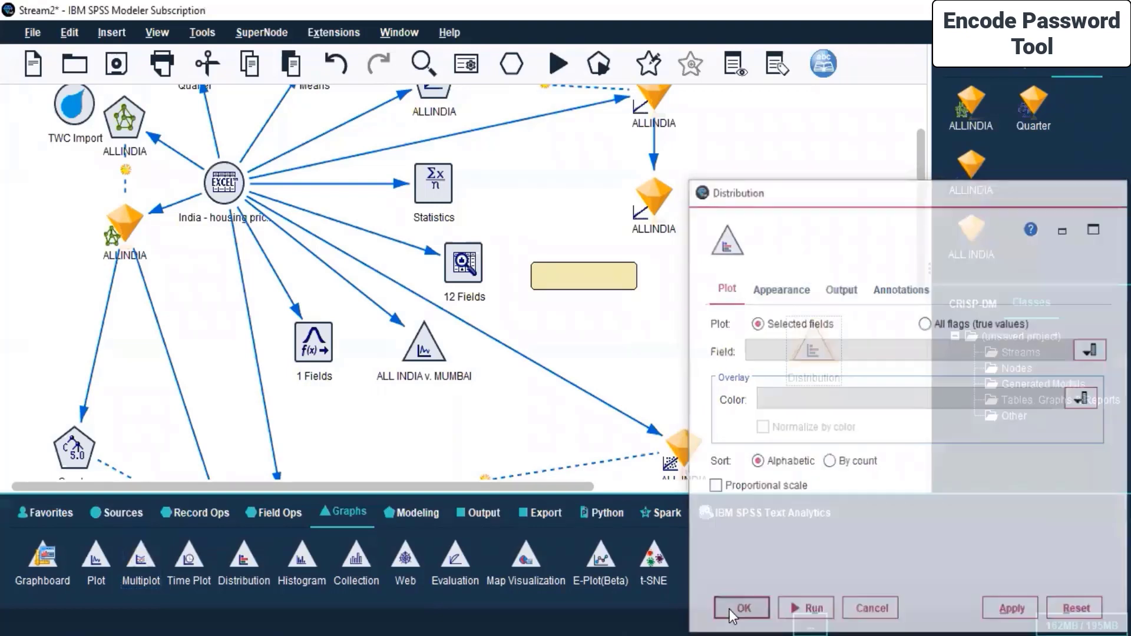